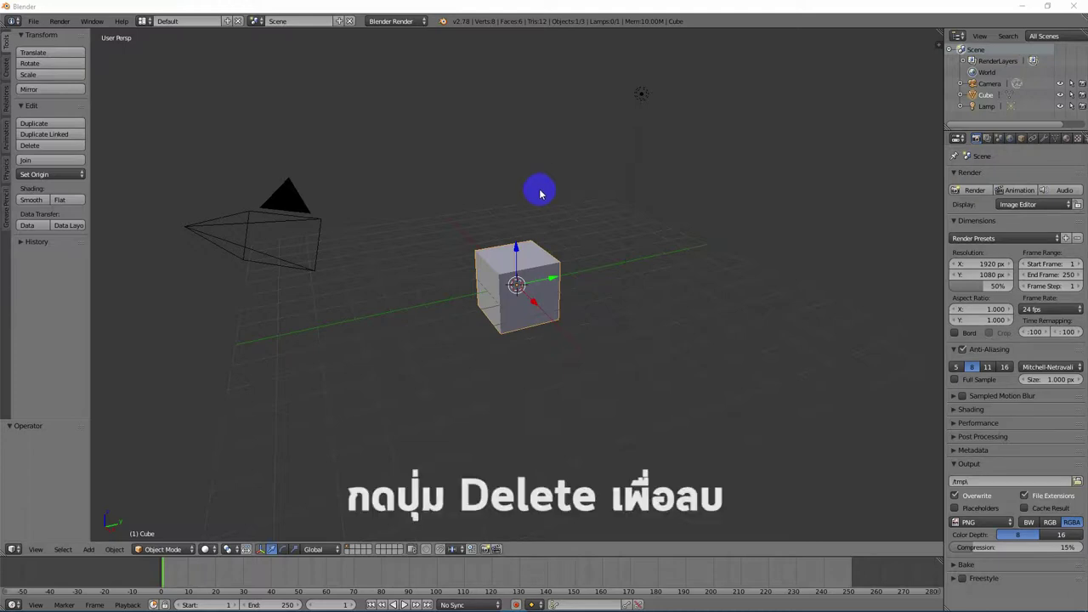
Delete the default cube and place the 3D cursor at the grid centre in the top view.
key(Delete)
click(534, 262)
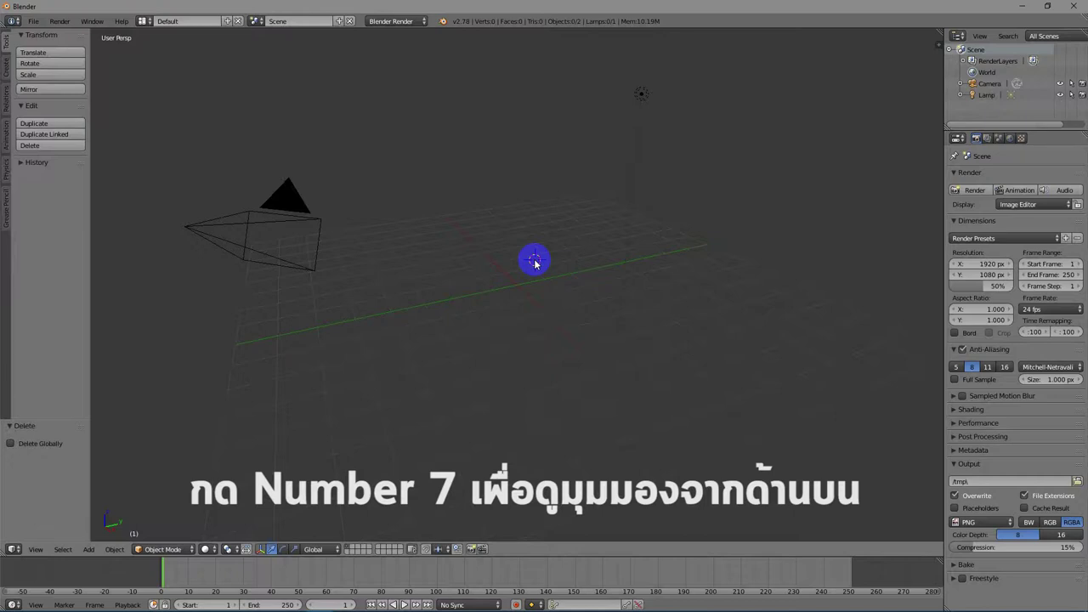
key(KP_7)
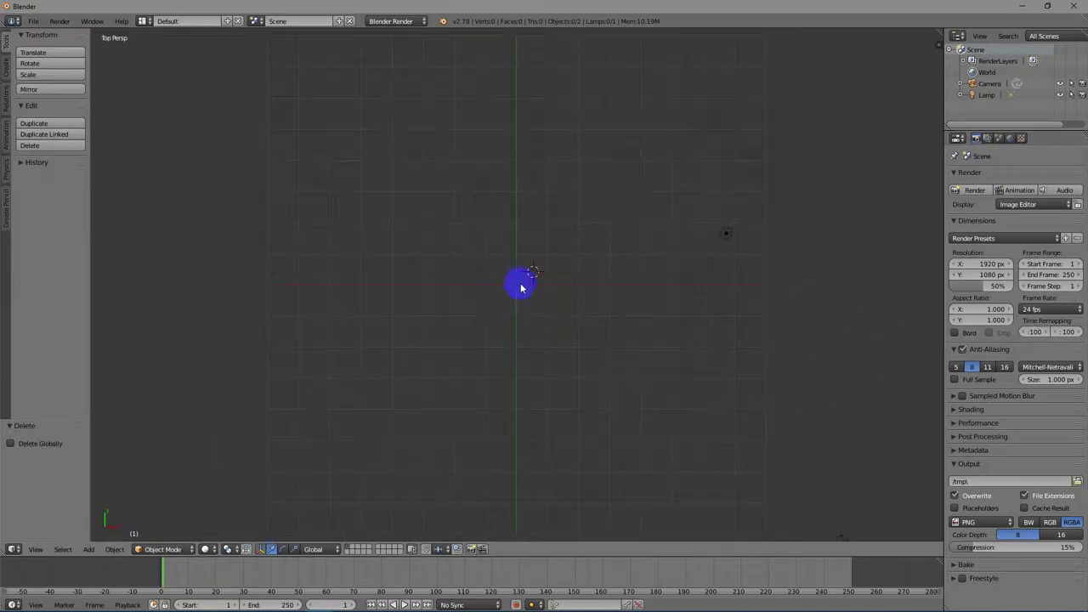
click(517, 286)
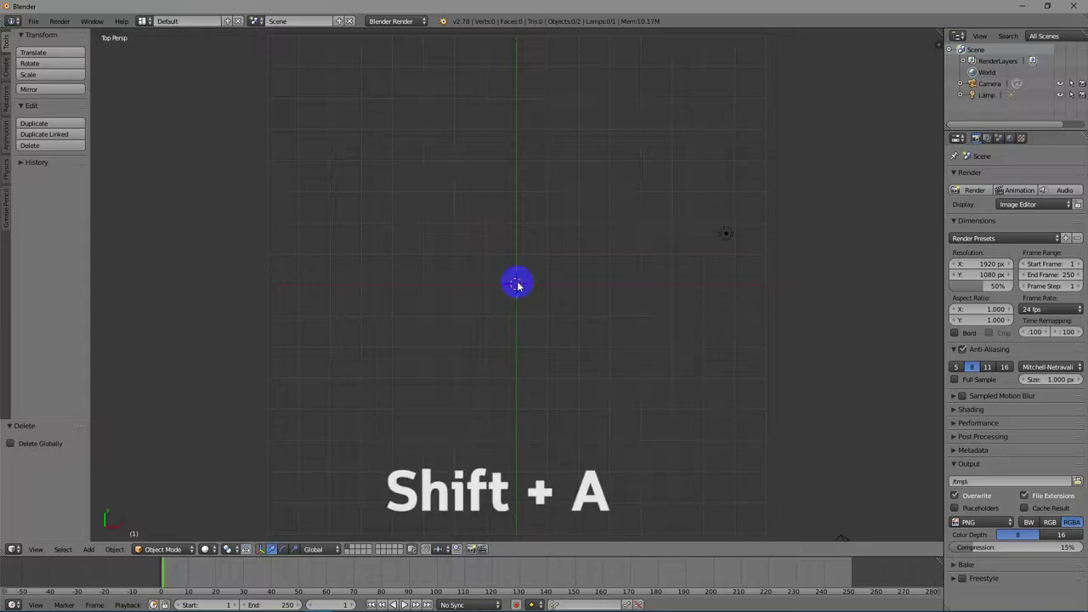
Add a Bezier curve at the 3D cursor.
key(shift+a)
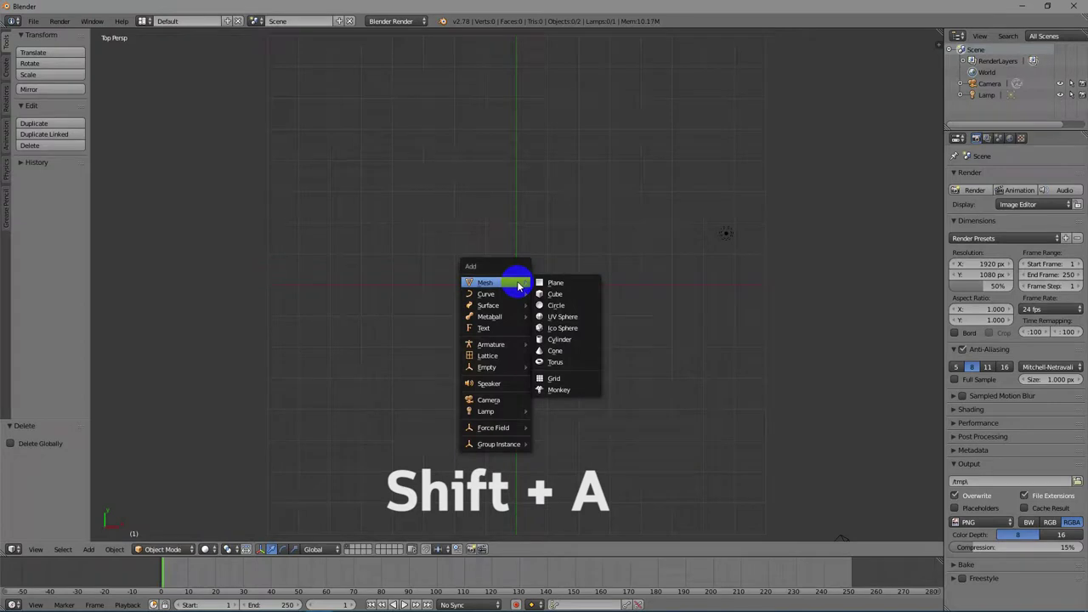
mouse_move(513, 295)
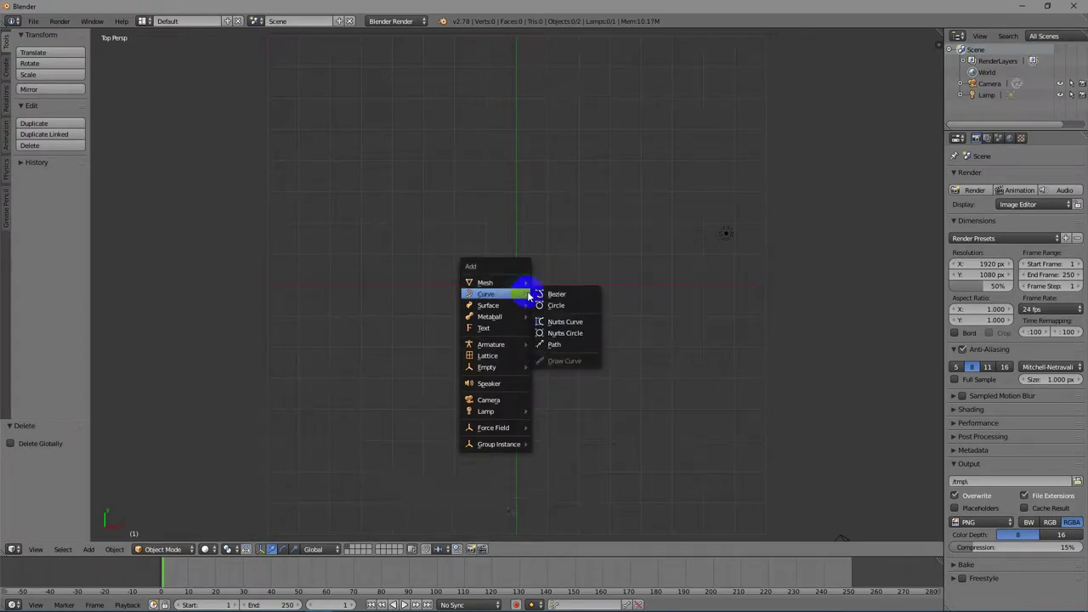
click(554, 293)
Rotate the Bezier curve -90 degrees around the global Y axis.
scroll(572, 319, up, 8)
scroll(576, 341, down, 1)
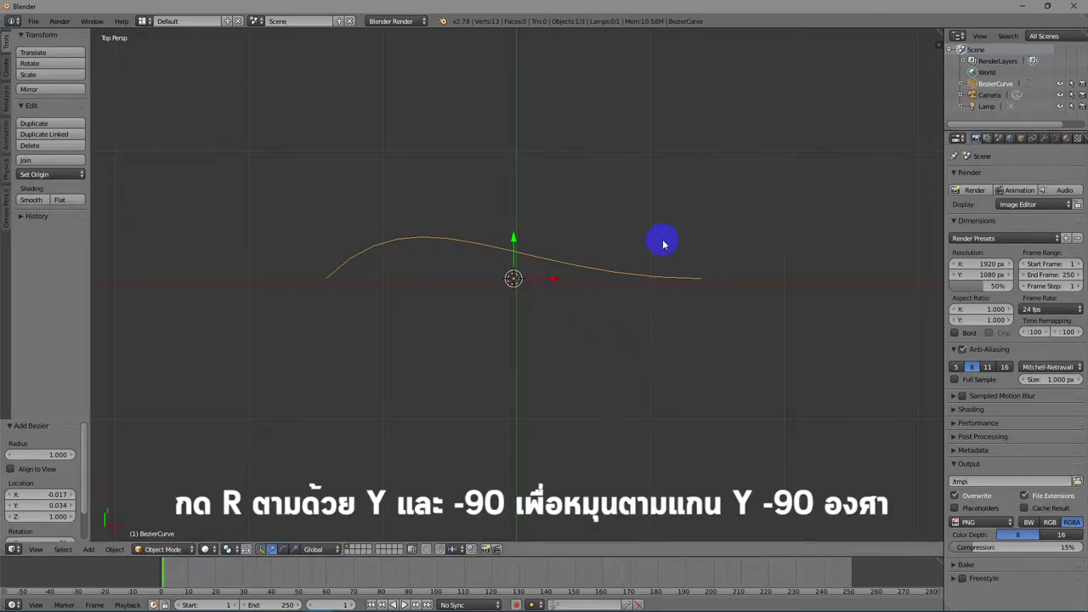
key(r)
key(y)
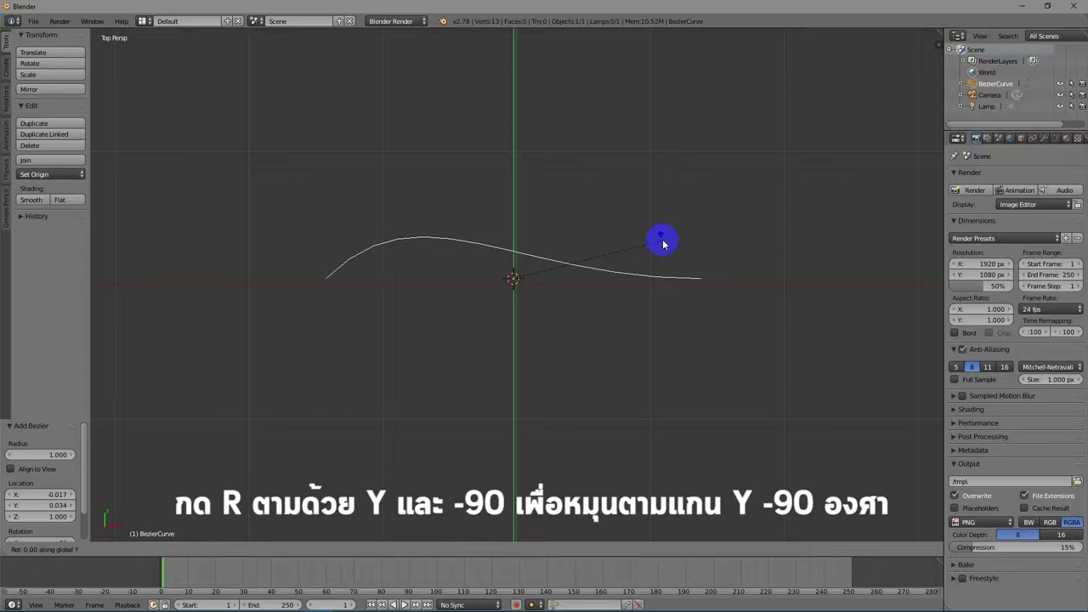
text(-90)
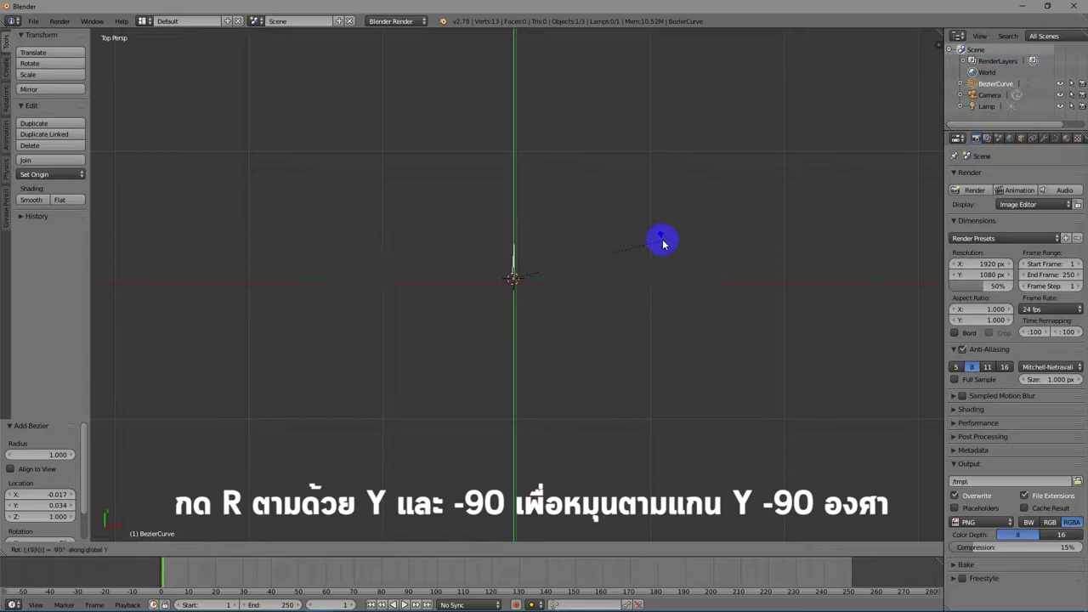
key(Return)
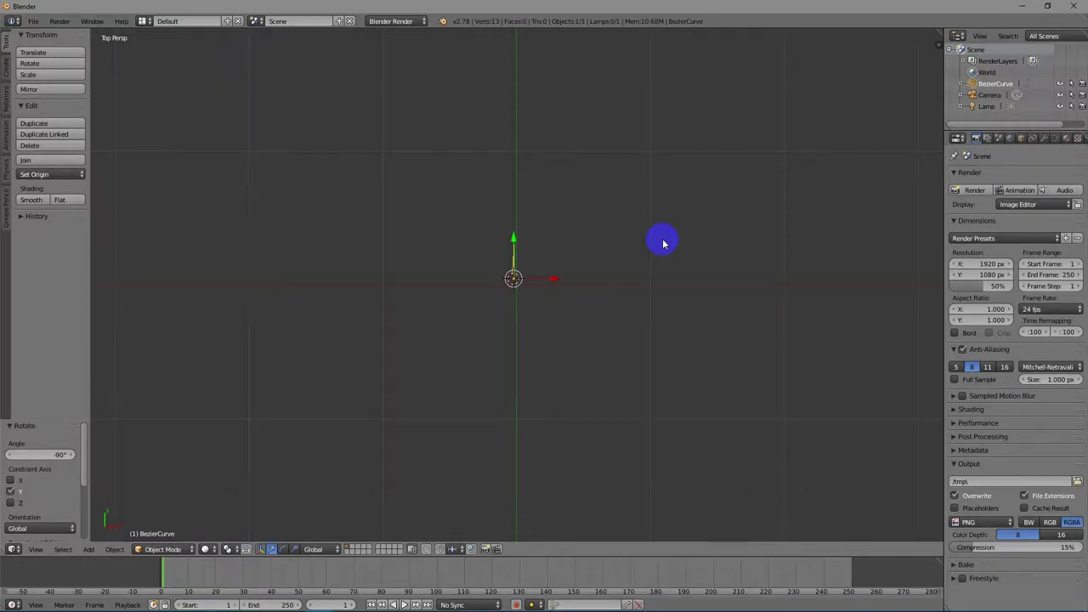
In Edit Mode and right orthographic view, move the curve's top control point about 0.39 down and 0.05 along positive Y.
key(KP_3)
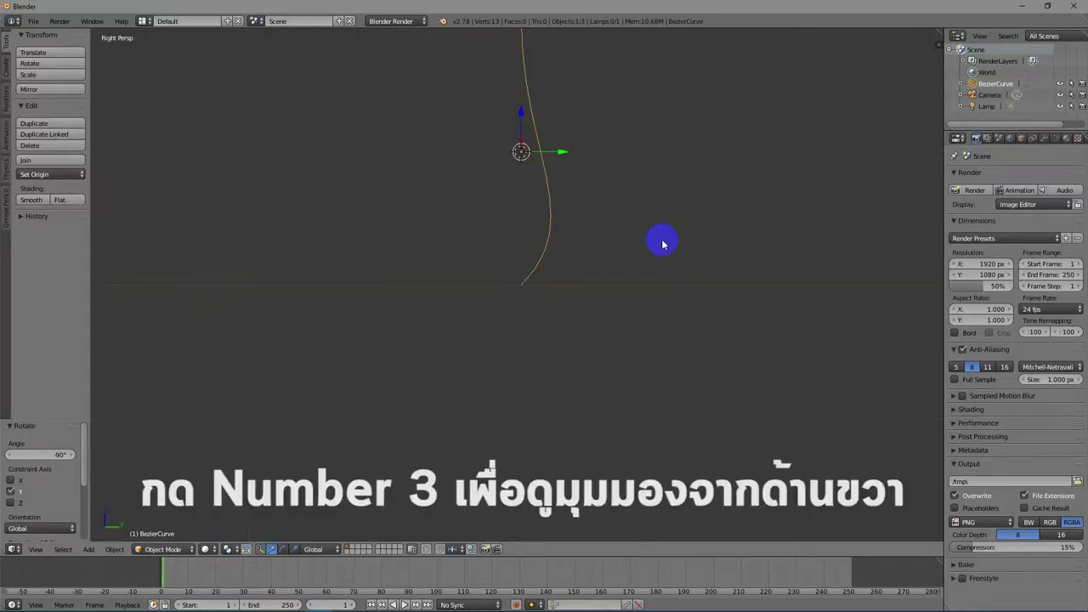
scroll(643, 264, down, 1)
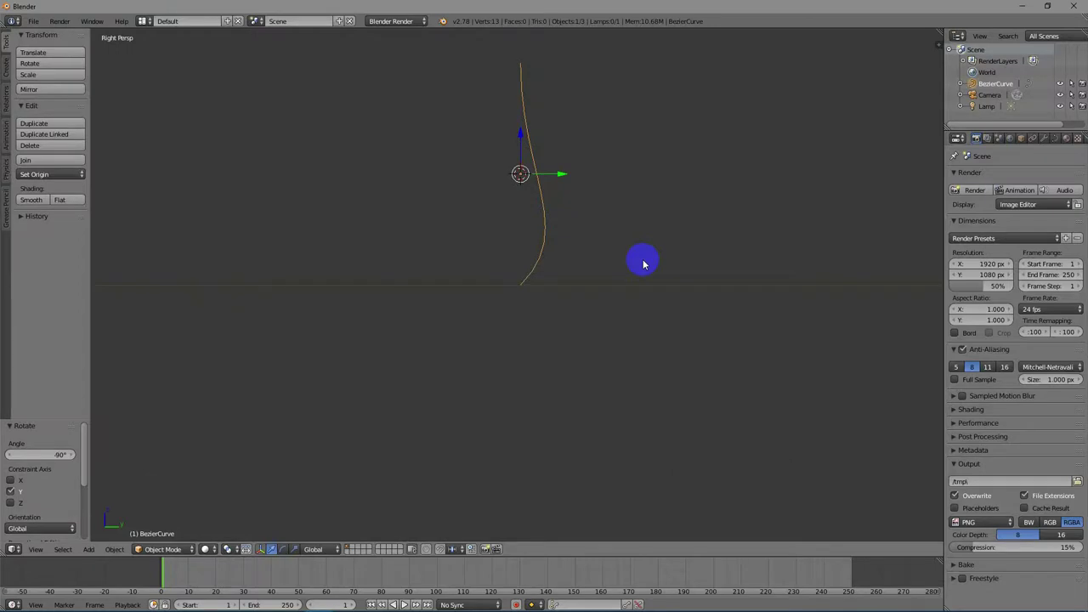
key(KP_5)
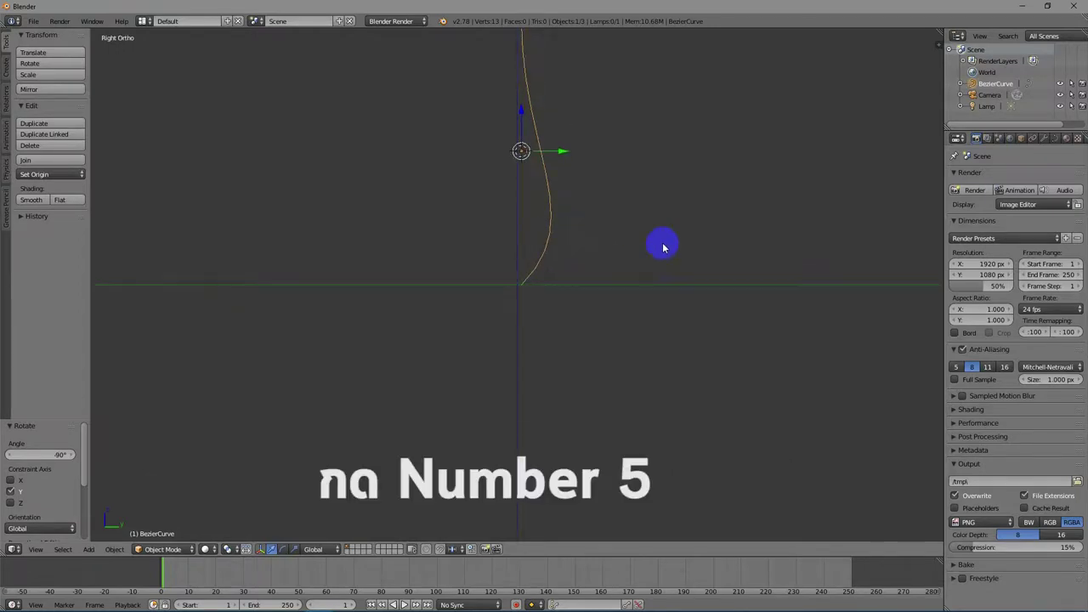
shift+middle_drag(570, 180, 530, 264)
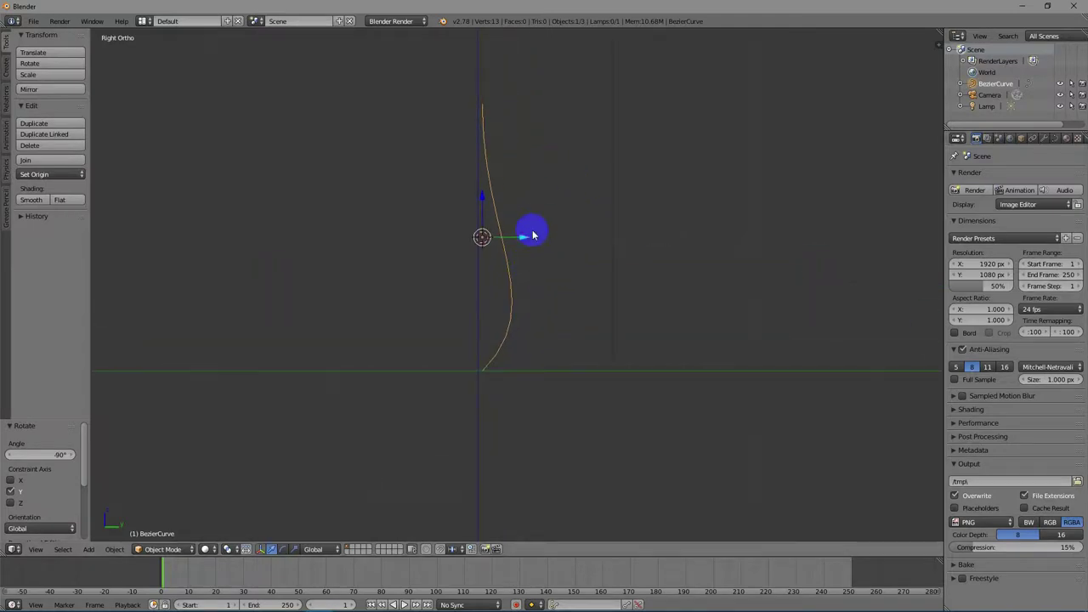
key(Tab)
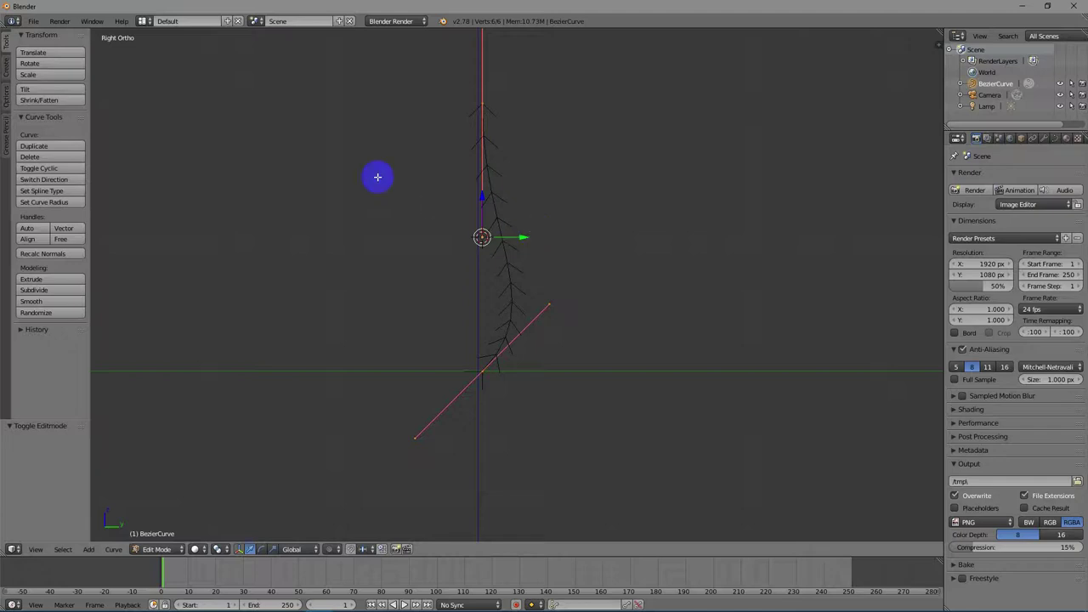
scroll(474, 158, down, 2)
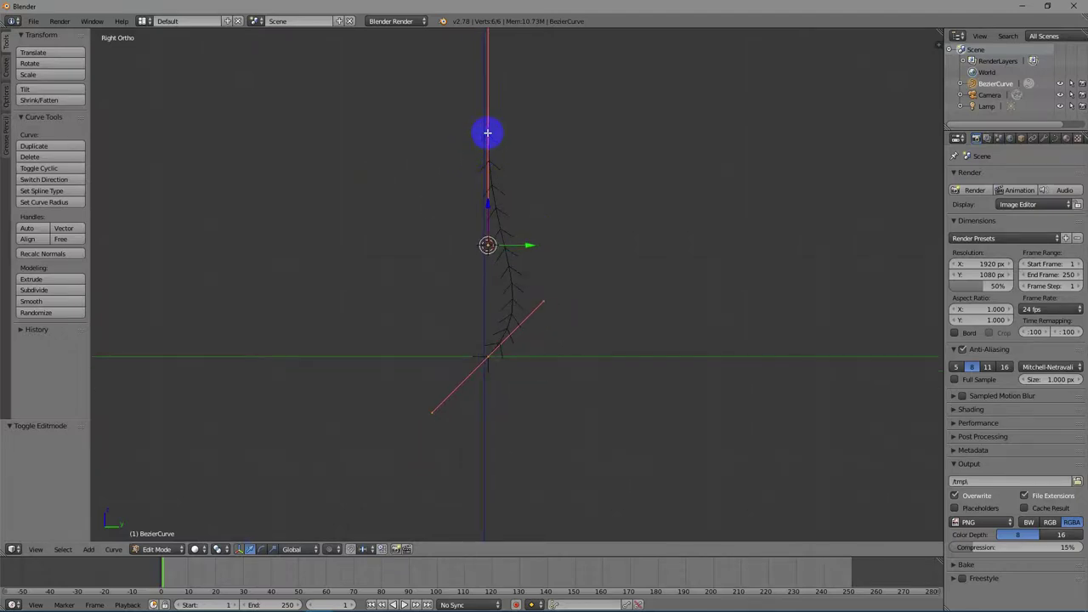
right_click(487, 133)
key(g)
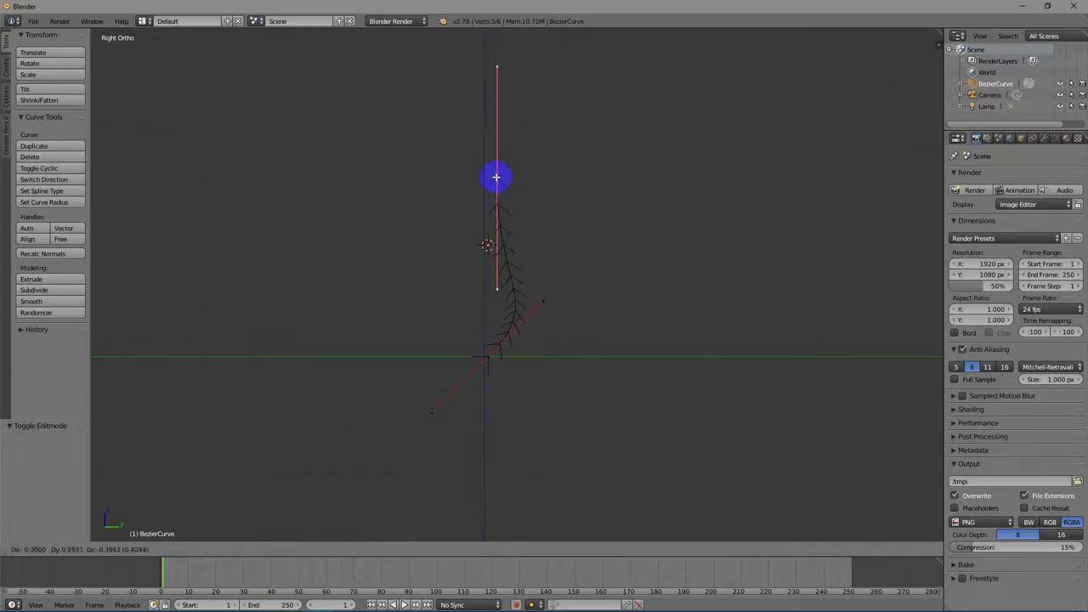
click(493, 177)
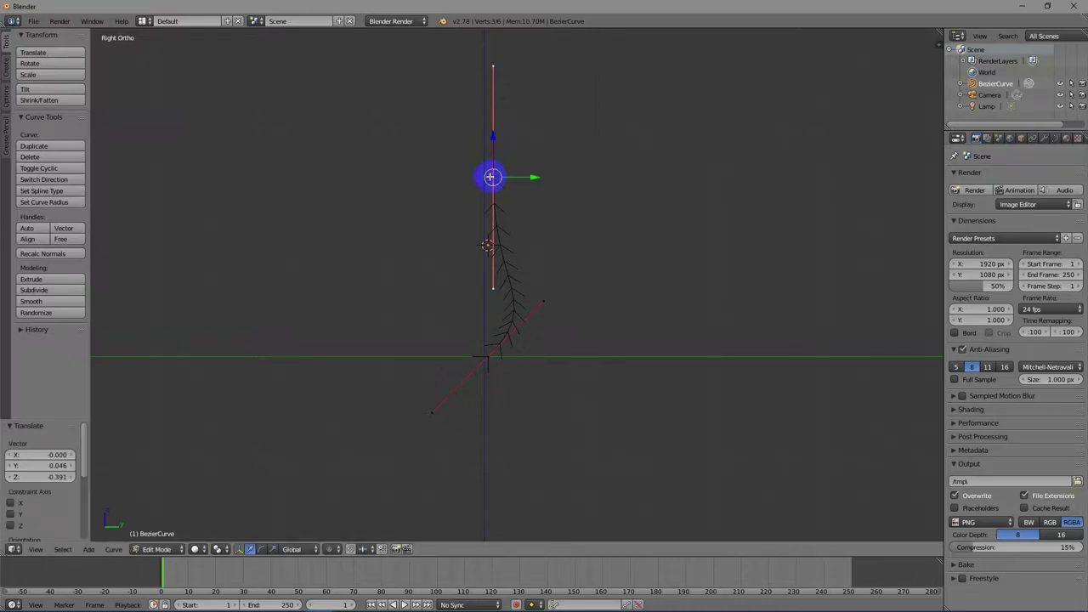
Extrude the top control point about 0.44 up and 0.12 along Y, and shorten the facing handles of the two upper points.
key(e)
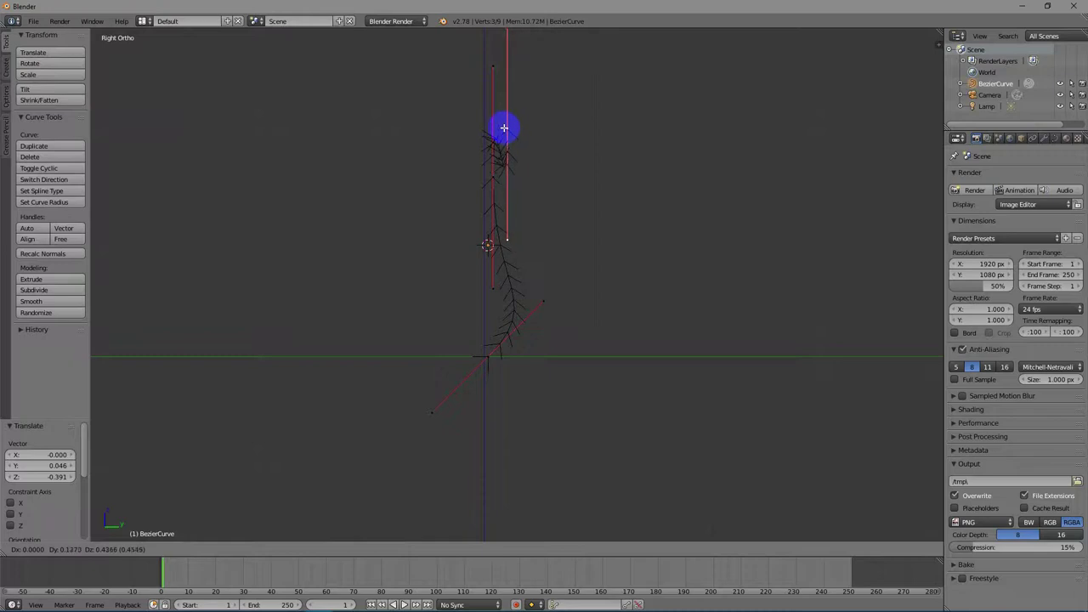
click(504, 128)
right_click(493, 65)
key(g)
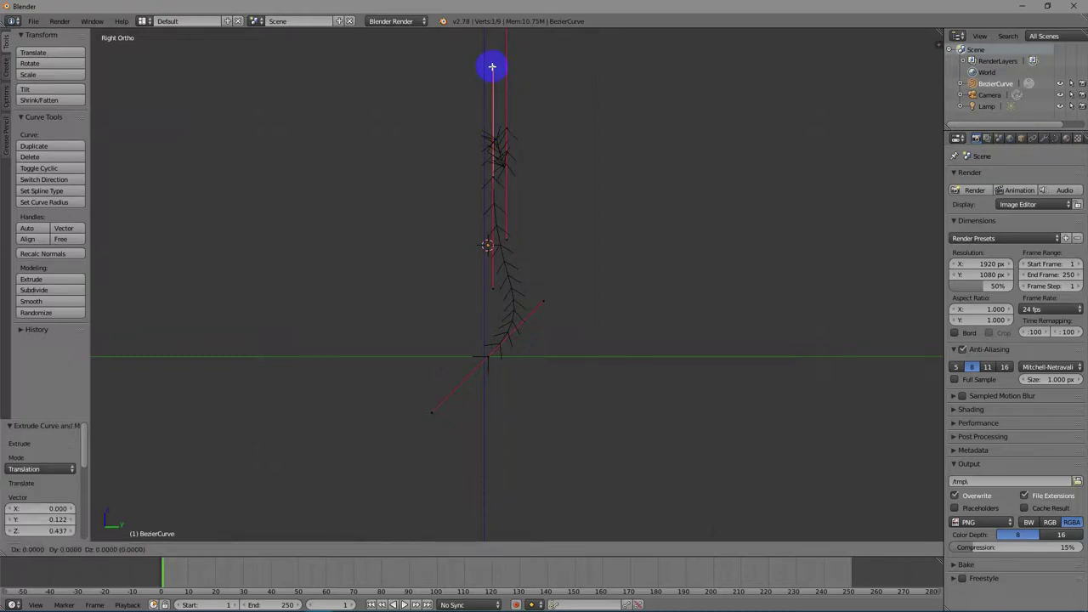
click(492, 155)
right_click(507, 240)
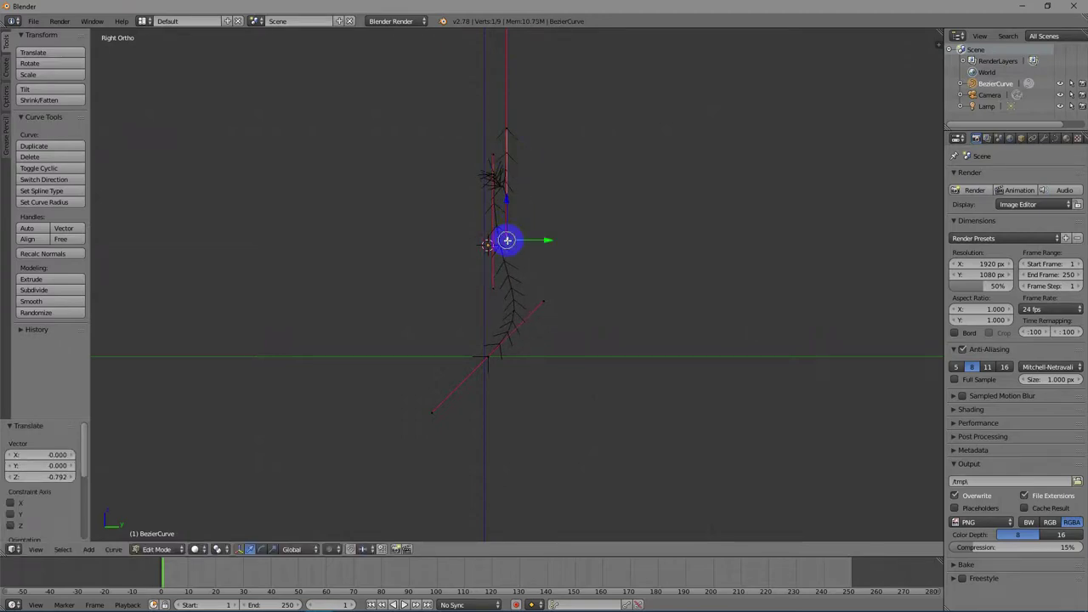
key(g)
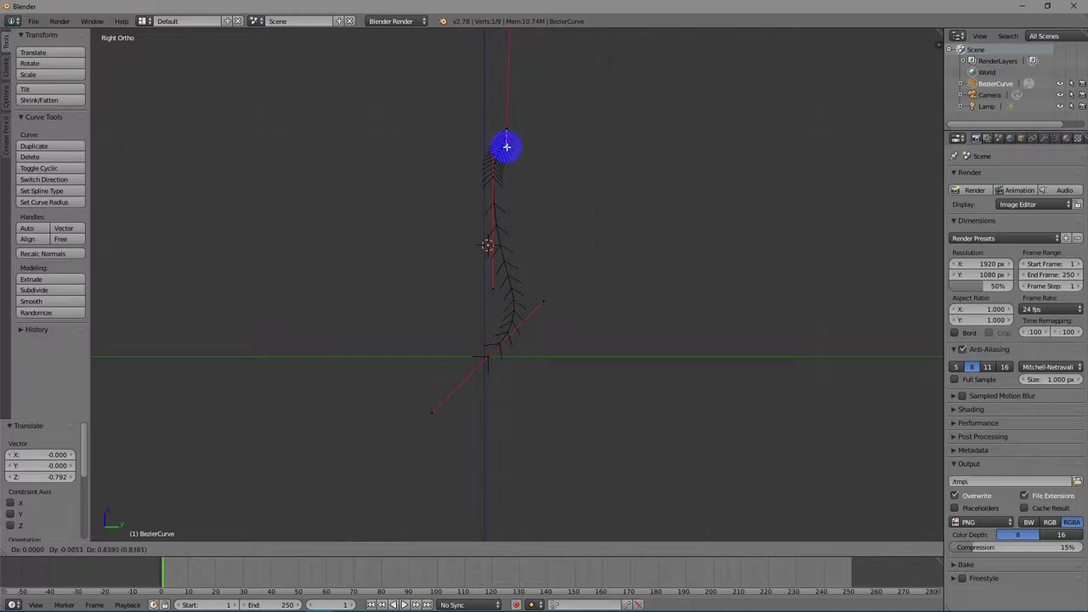
click(507, 145)
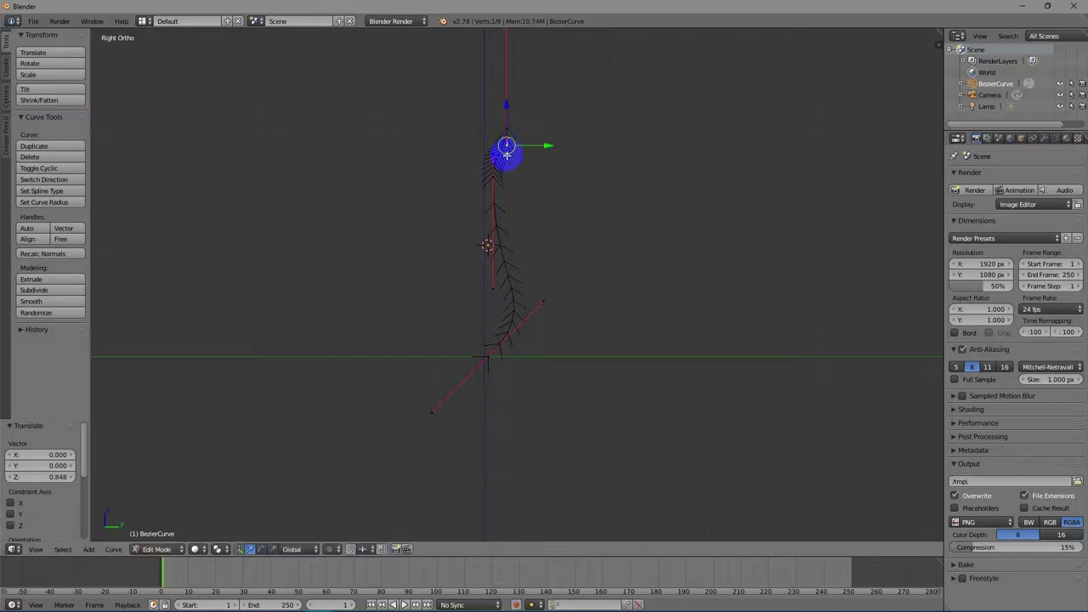
Bulge the lower curve by moving the bottom point's upper handle 0.35 Y, 0.244 Z and the middle point's lower handle 0.107 Y, 0.356 Z.
right_click(544, 301)
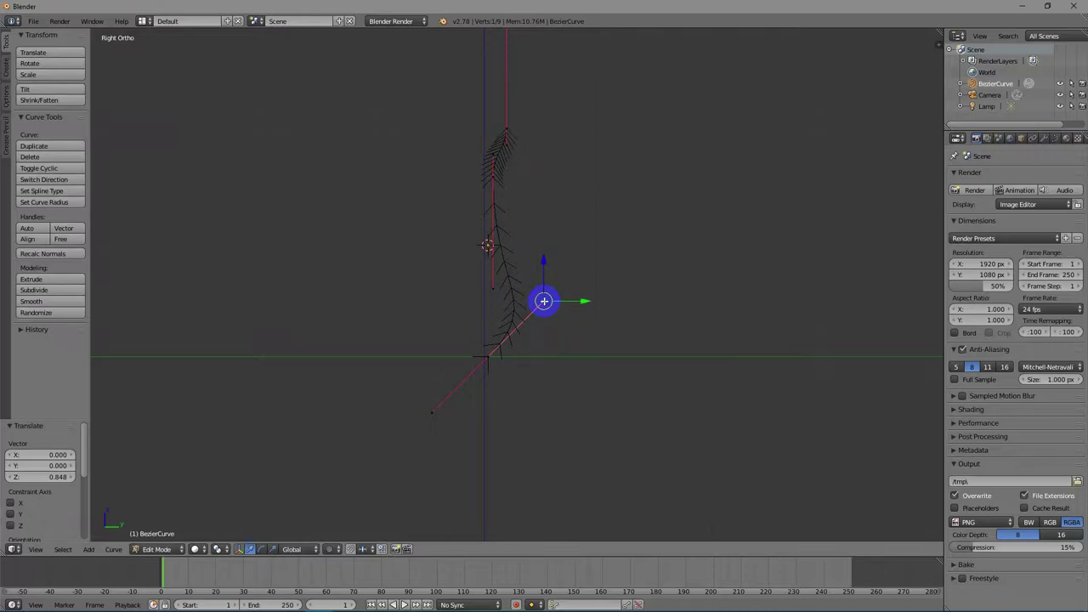
key(g)
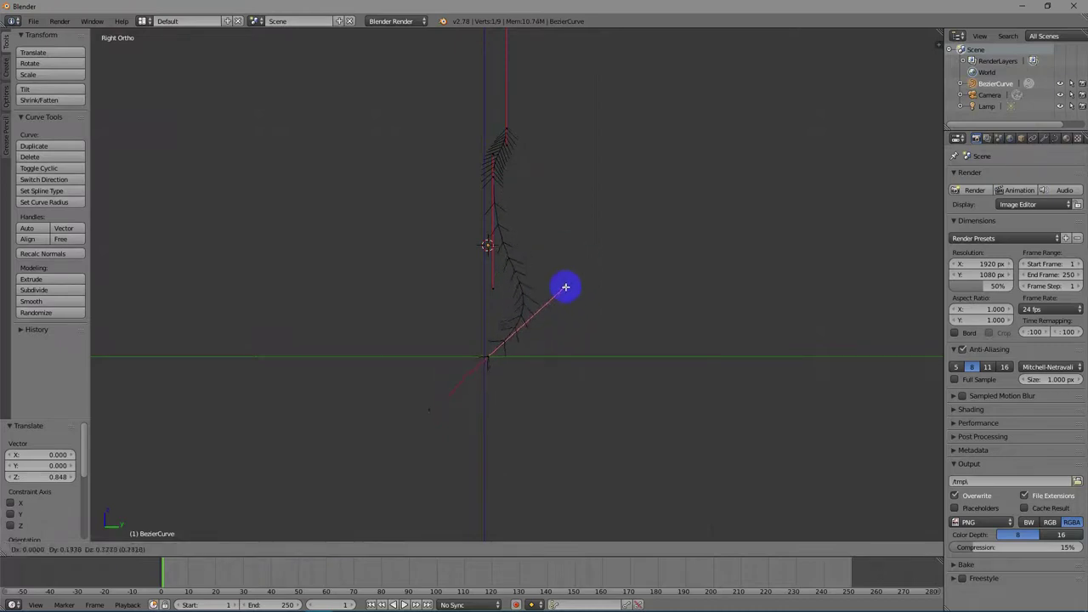
click(583, 275)
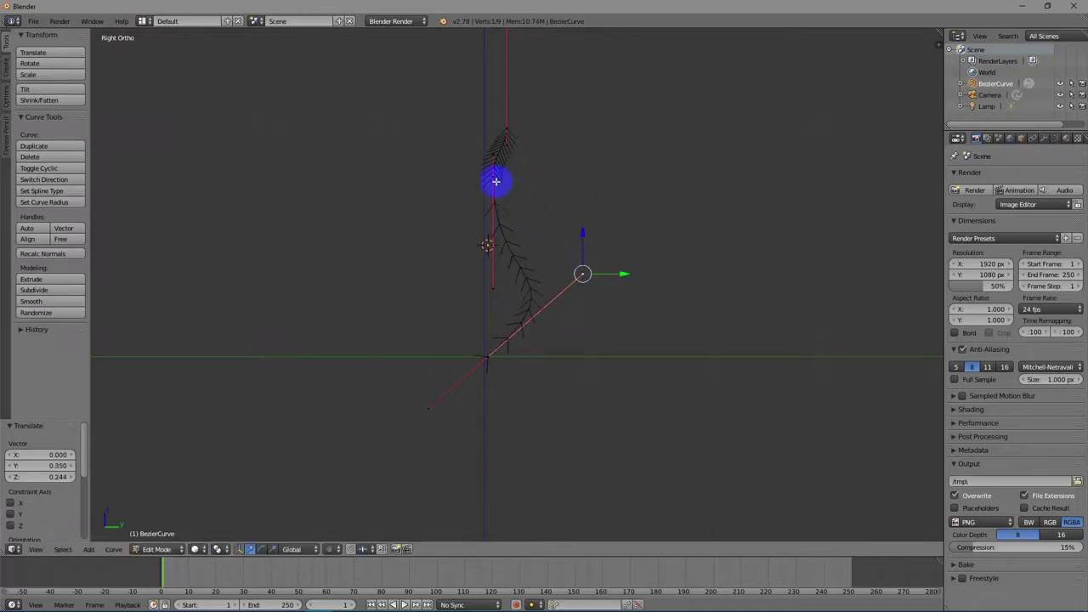
right_click(491, 287)
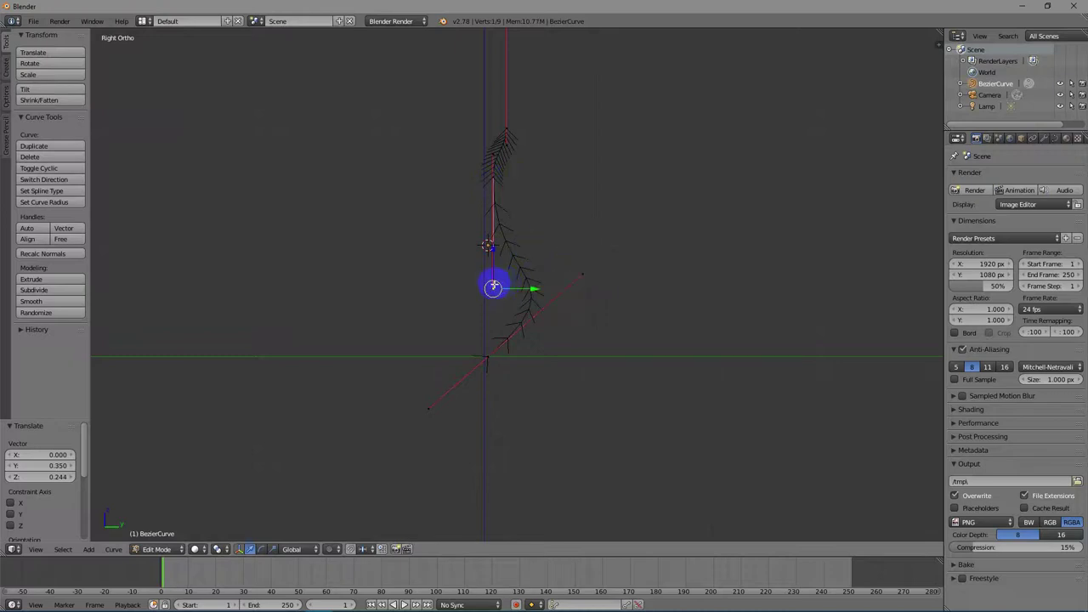
key(g)
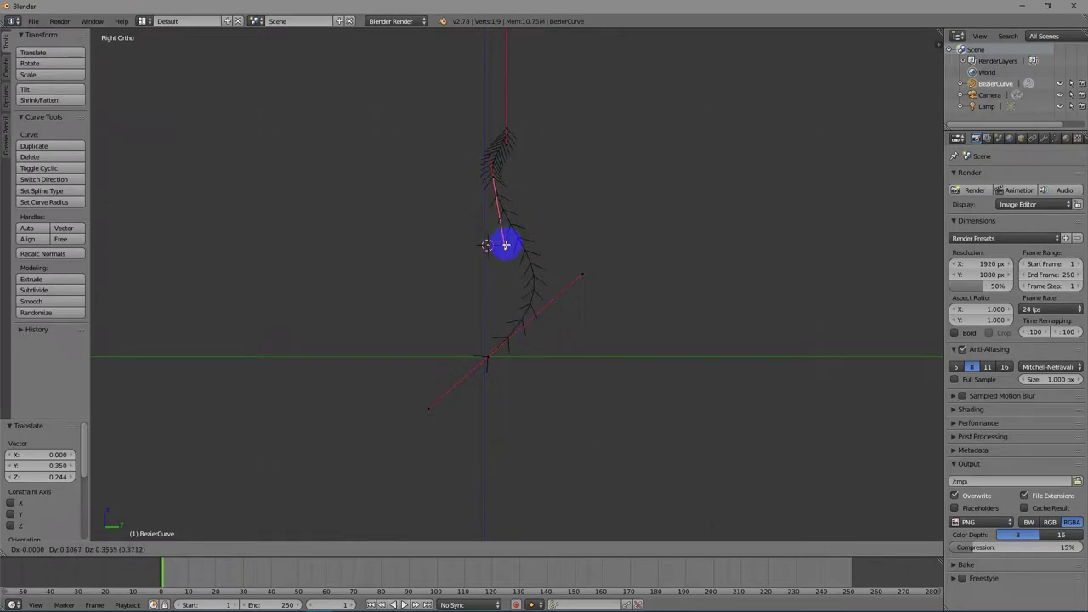
click(506, 245)
Move the bottom control point 0.173 along Y and extrude a new end point from it about -0.193 along Y to the vertical axis.
right_click(487, 357)
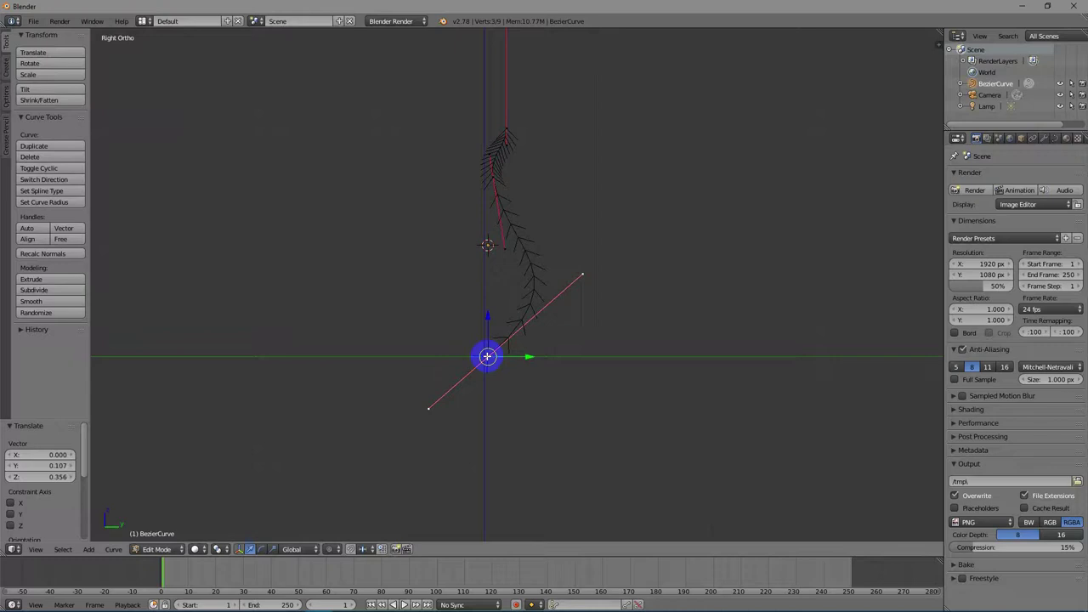
key(g)
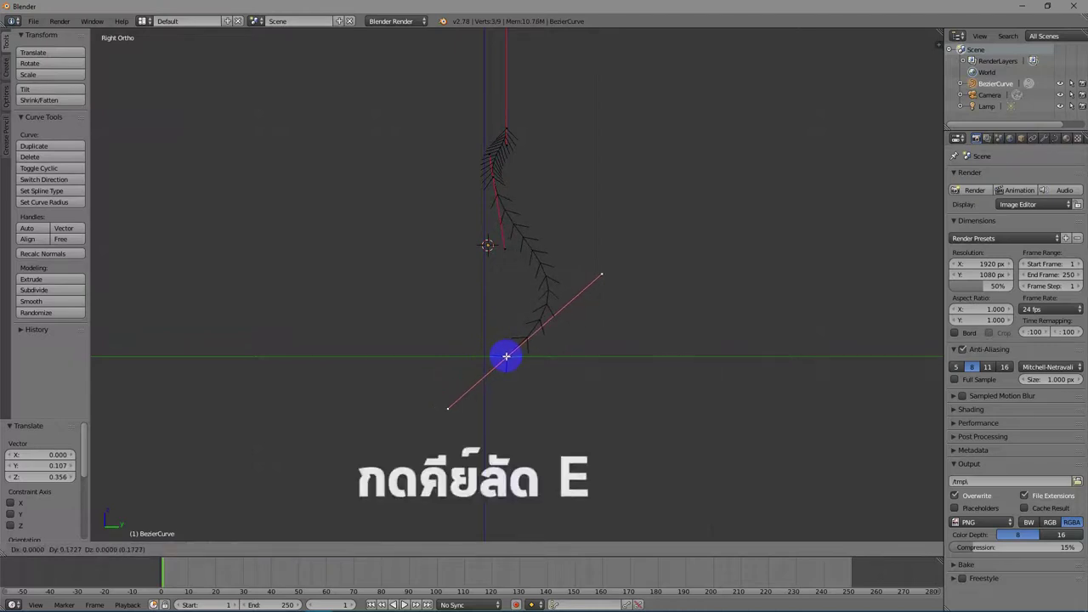
click(506, 356)
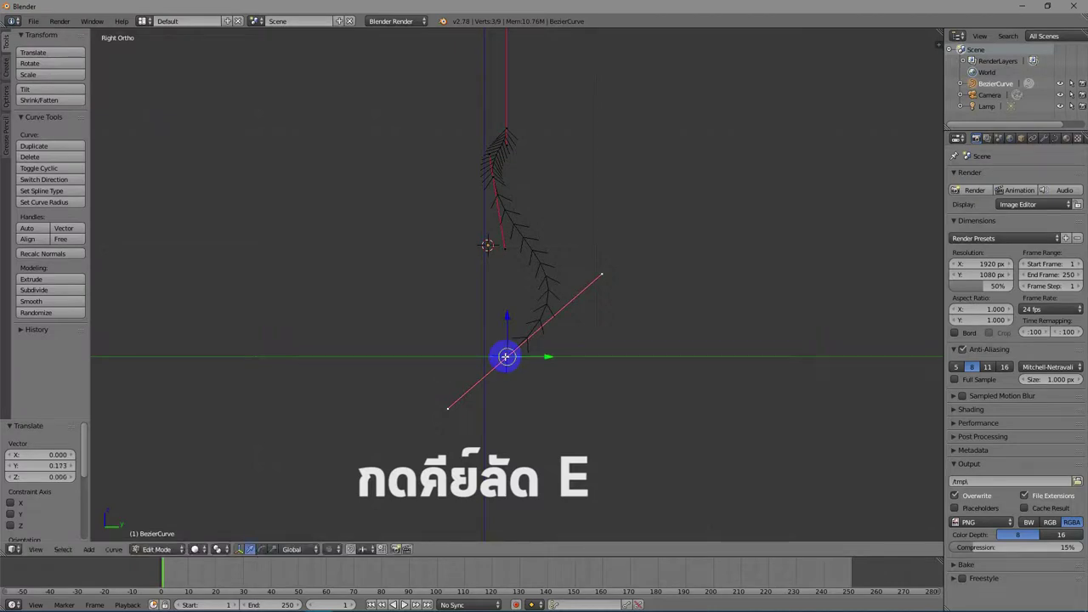
key(e)
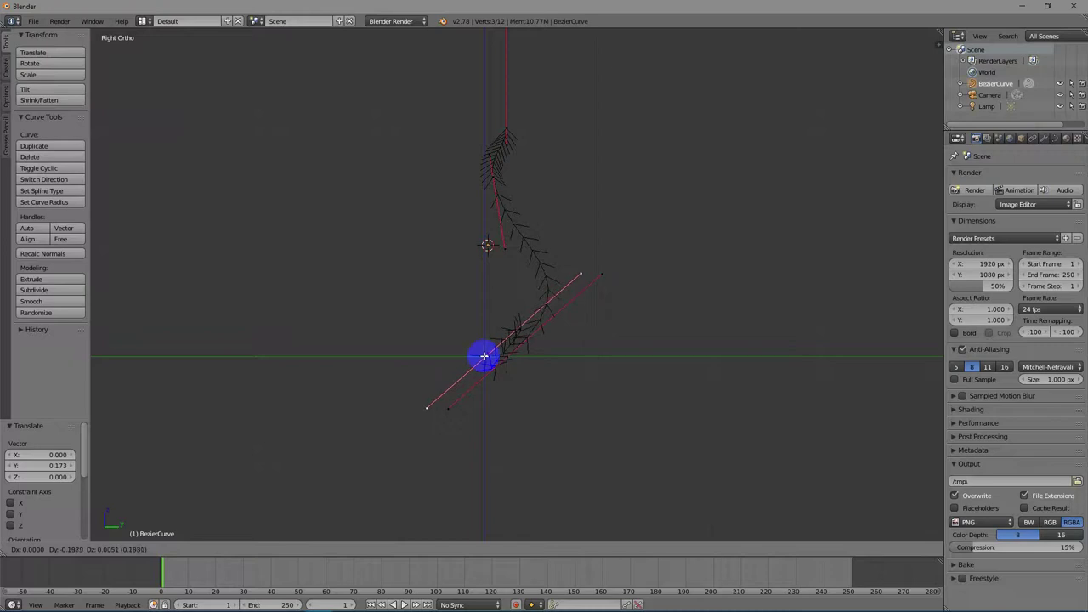
click(484, 356)
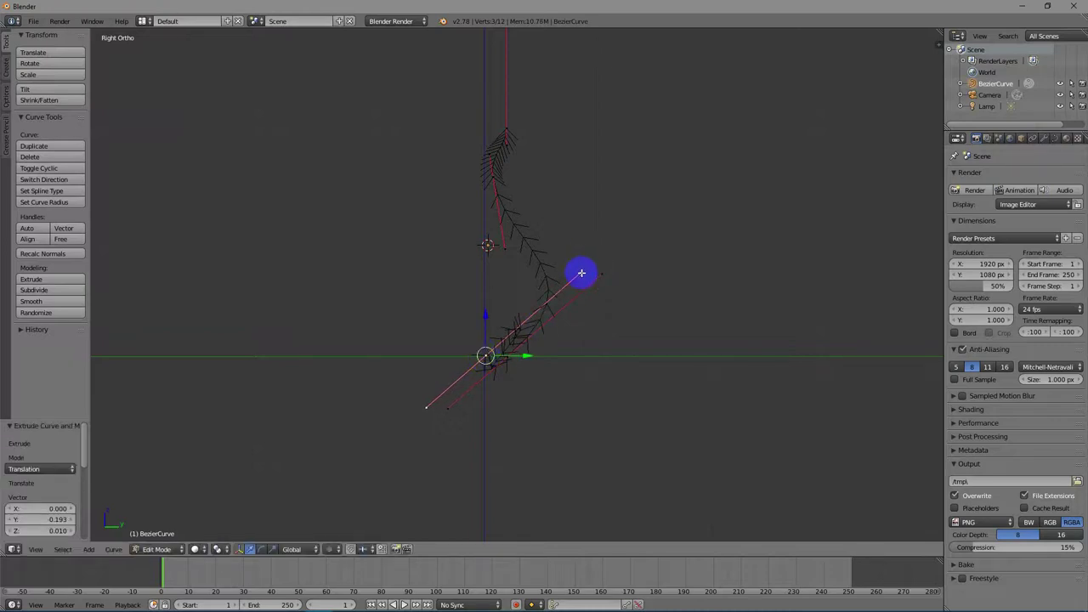
Shorten both handles of the new end point, moving the upper one -0.823 Y, -0.726 Z and the lower one 0.462 Y, 0.371 Z.
key(g)
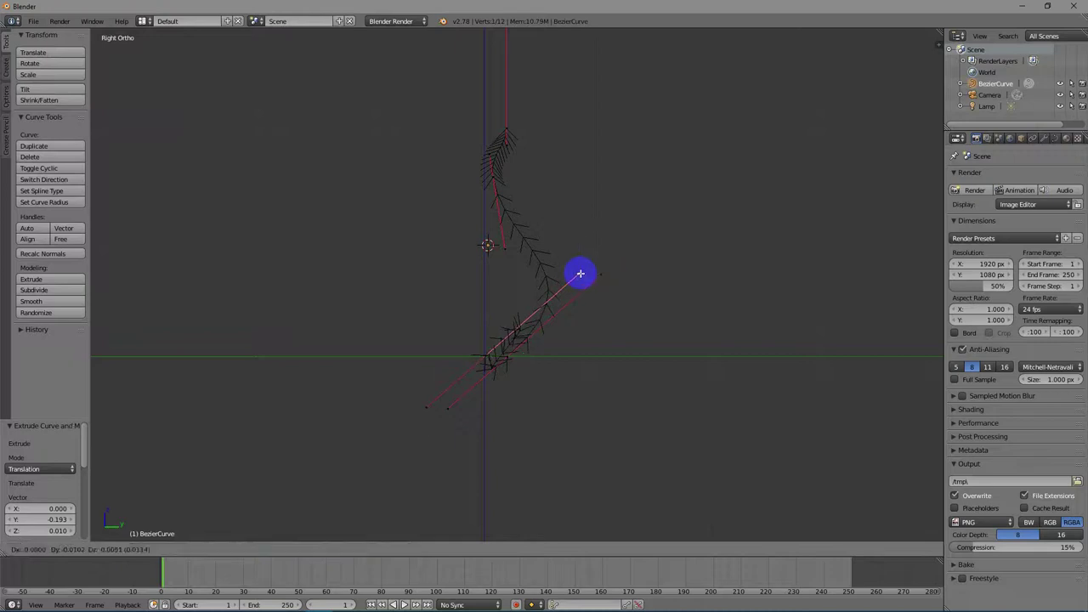
click(490, 354)
right_click(421, 398)
key(g)
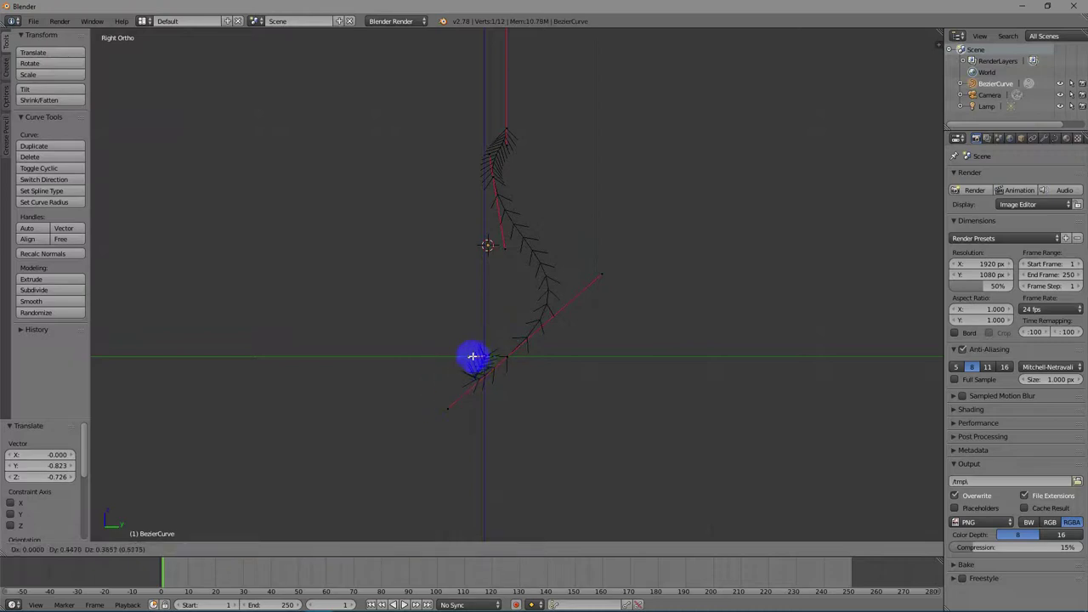
click(473, 357)
Shorten the bottom corner point's lower handle by moving it 0.345 along Y and 0.315 along Z.
right_click(448, 407)
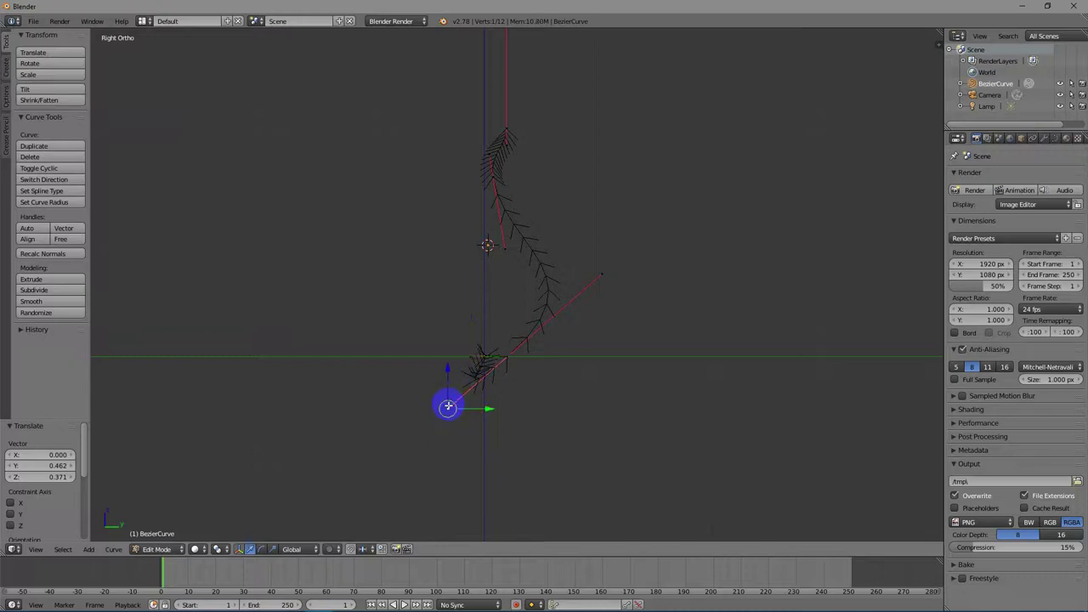
key(g)
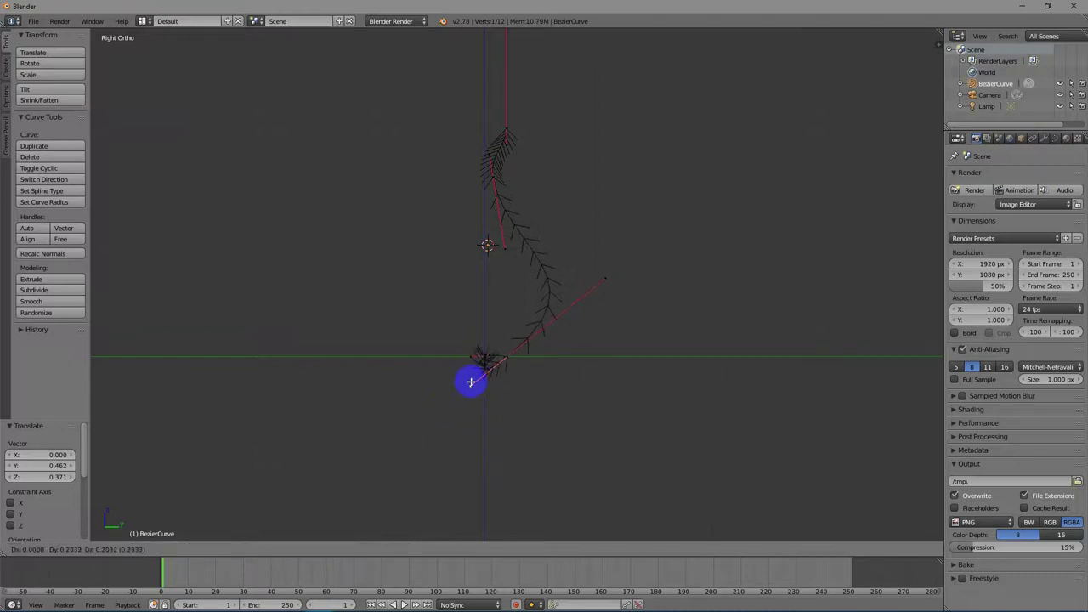
click(486, 368)
Set the bottom corner point's handles to Vector and move its upper handle 0.681 along Y and -0.061 along Z.
right_click(506, 356)
key(v)
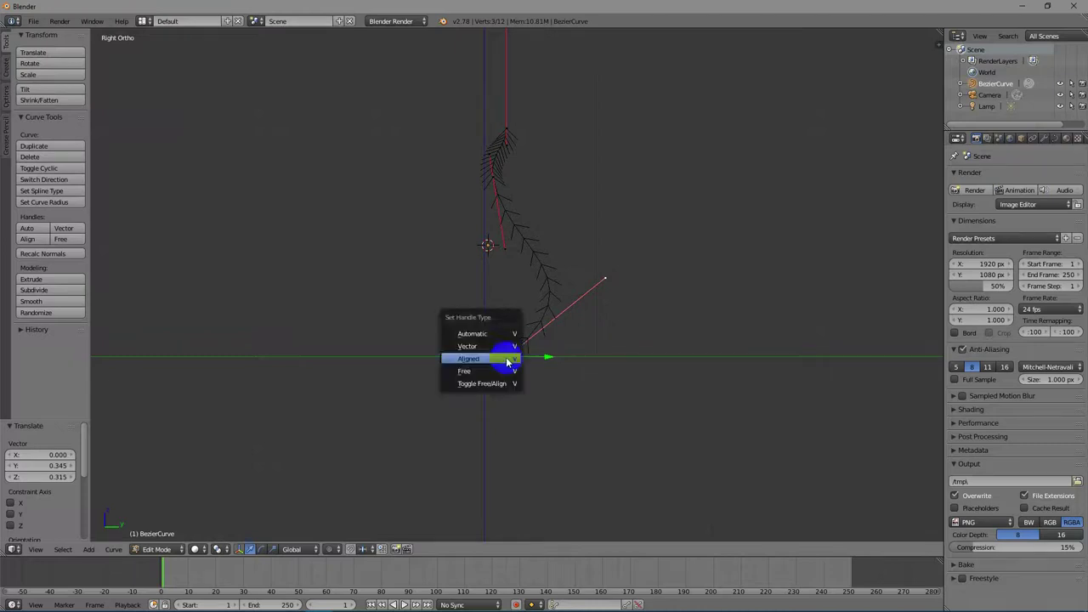
click(510, 348)
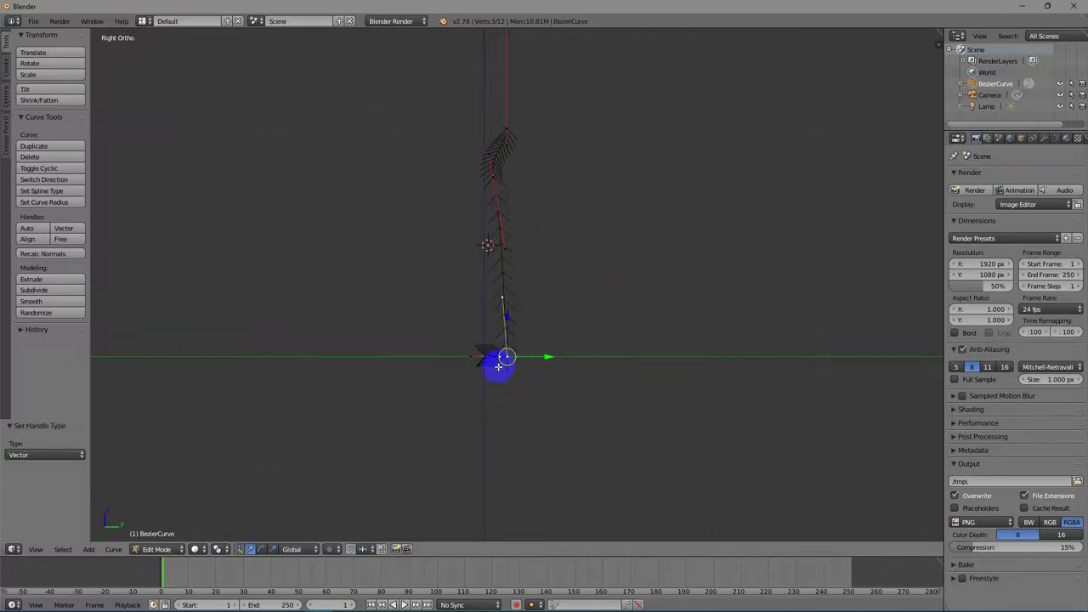
right_click(503, 297)
key(g)
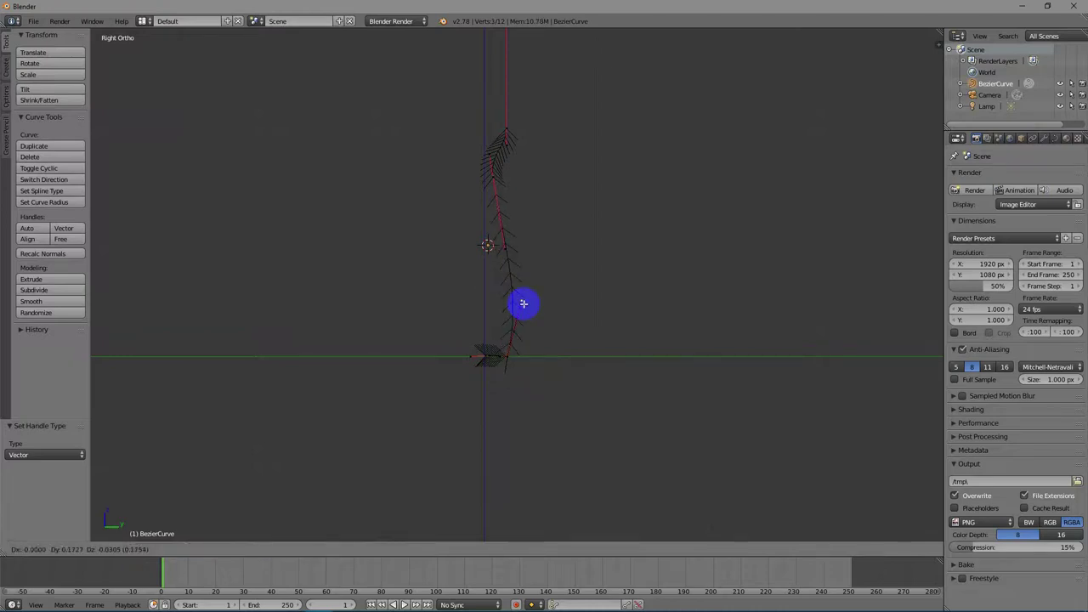
click(577, 307)
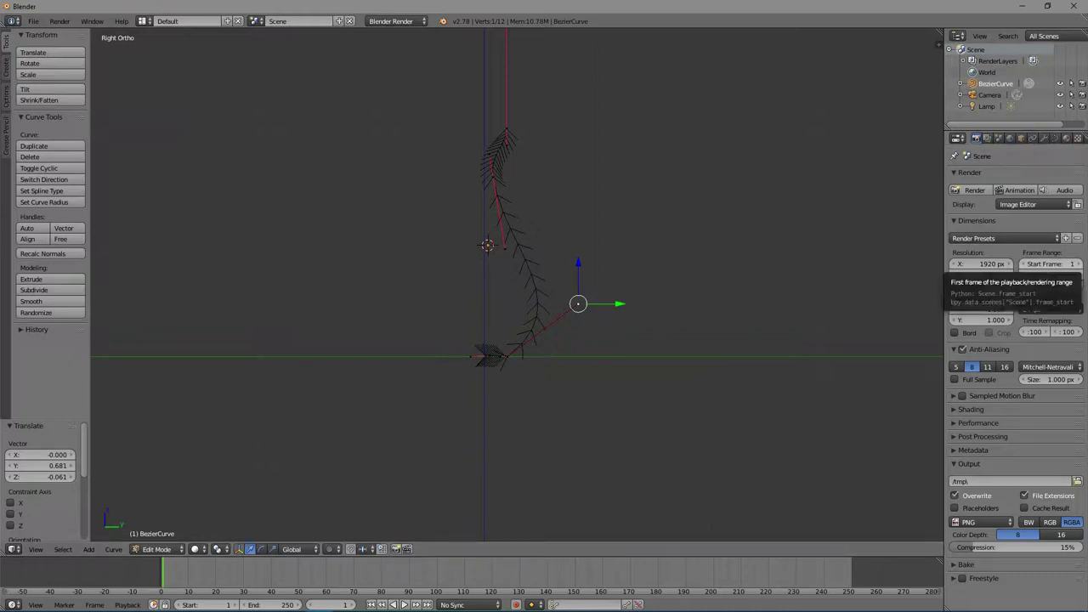
Switch to Object Mode and add a Screw modifier to the curve with its axis set to X.
click(600, 253)
click(544, 151)
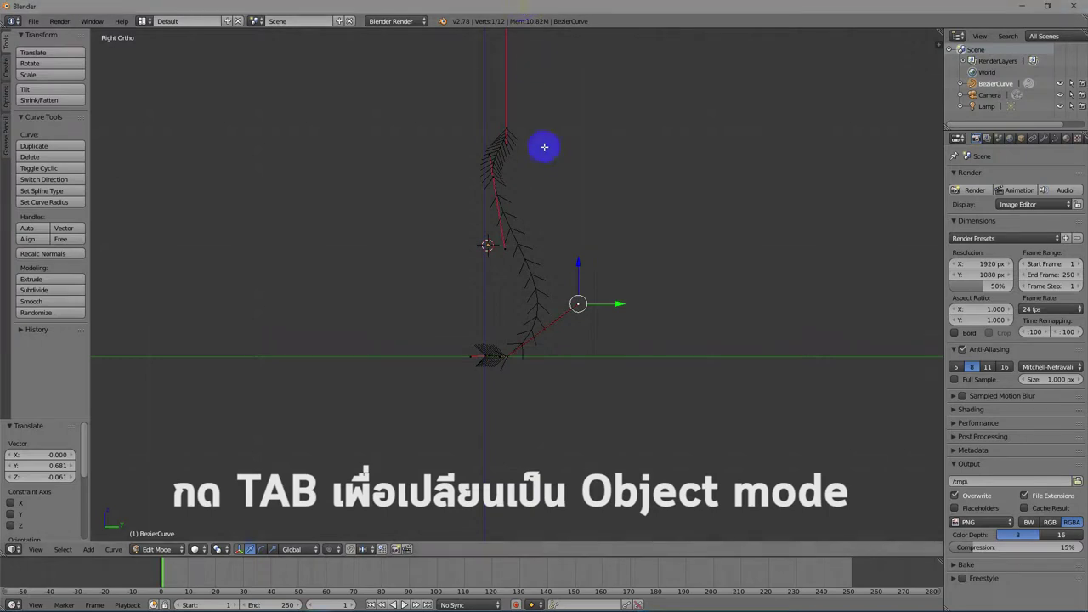
key(Tab)
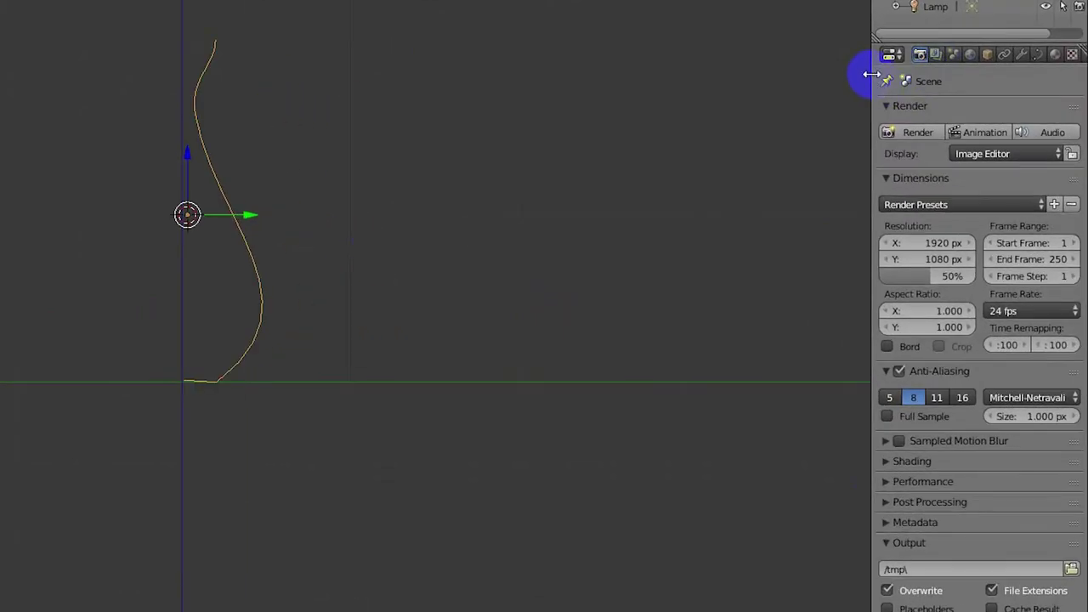
drag(872, 75, 810, 70)
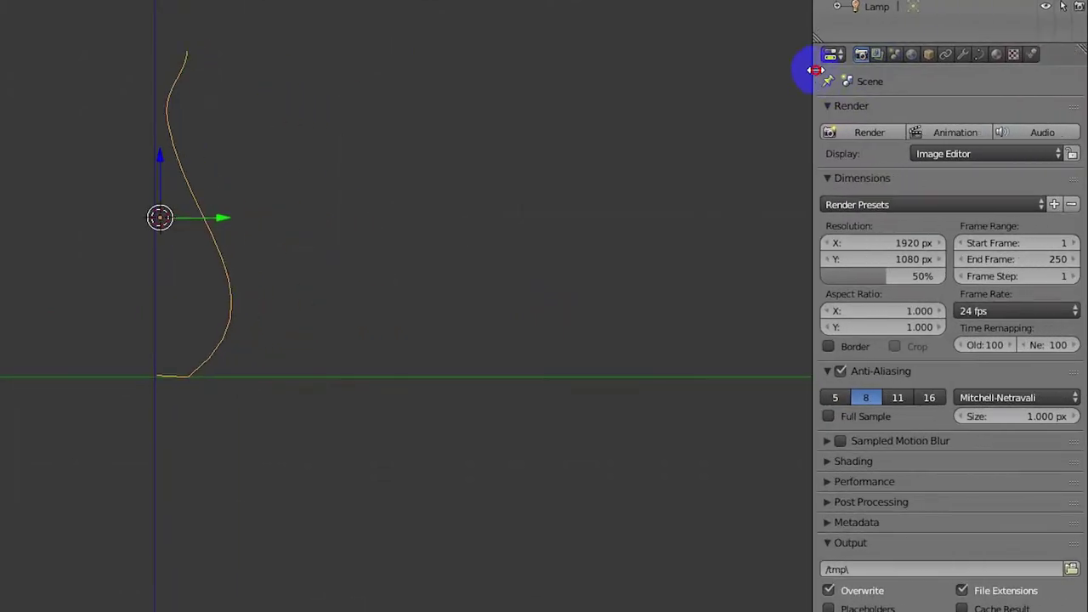
click(949, 54)
click(964, 55)
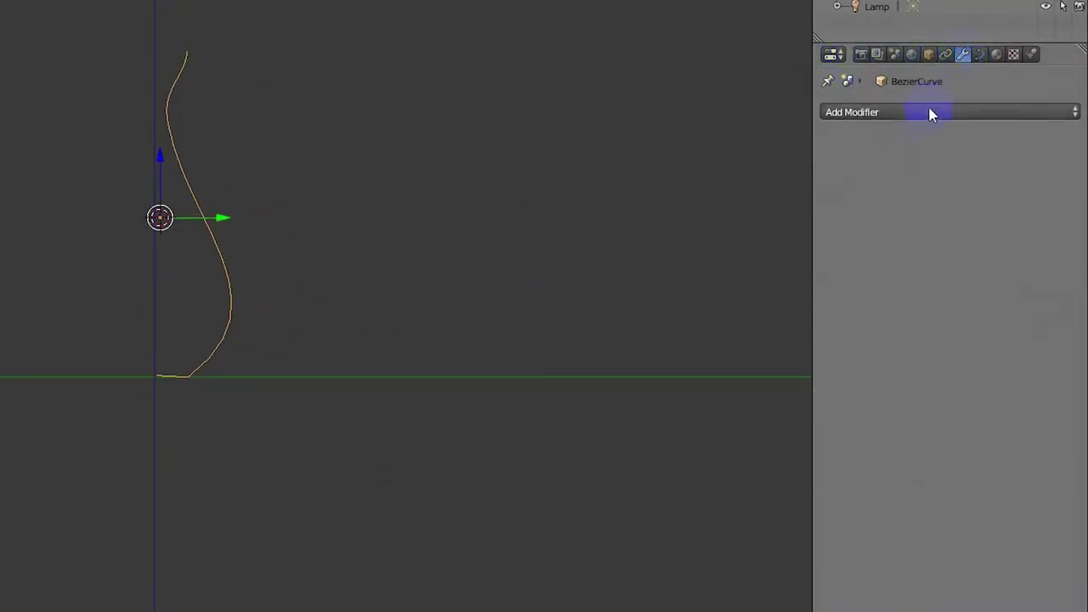
click(933, 113)
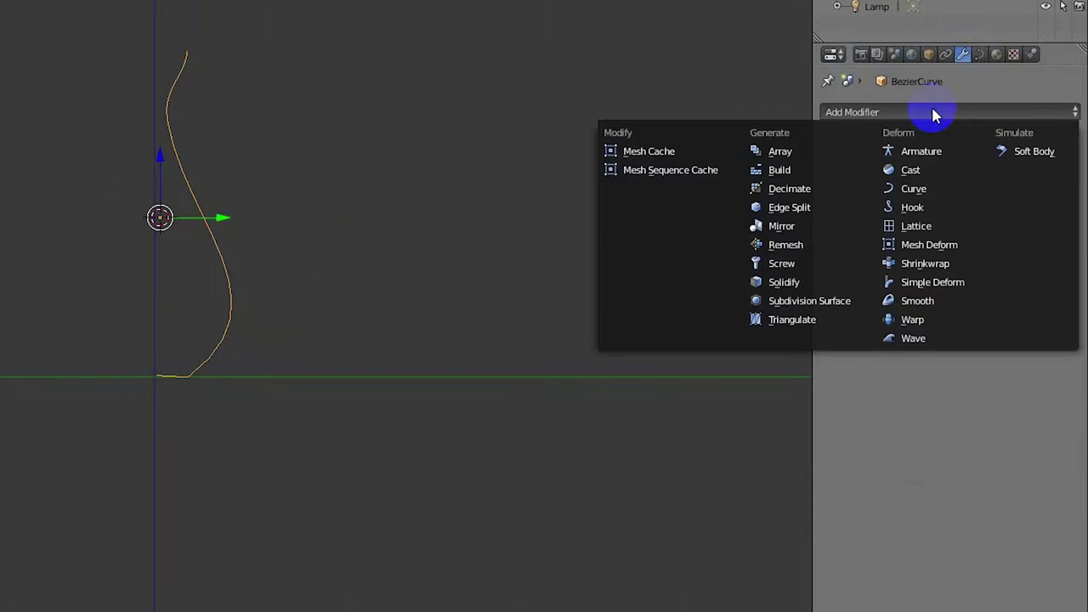
click(799, 265)
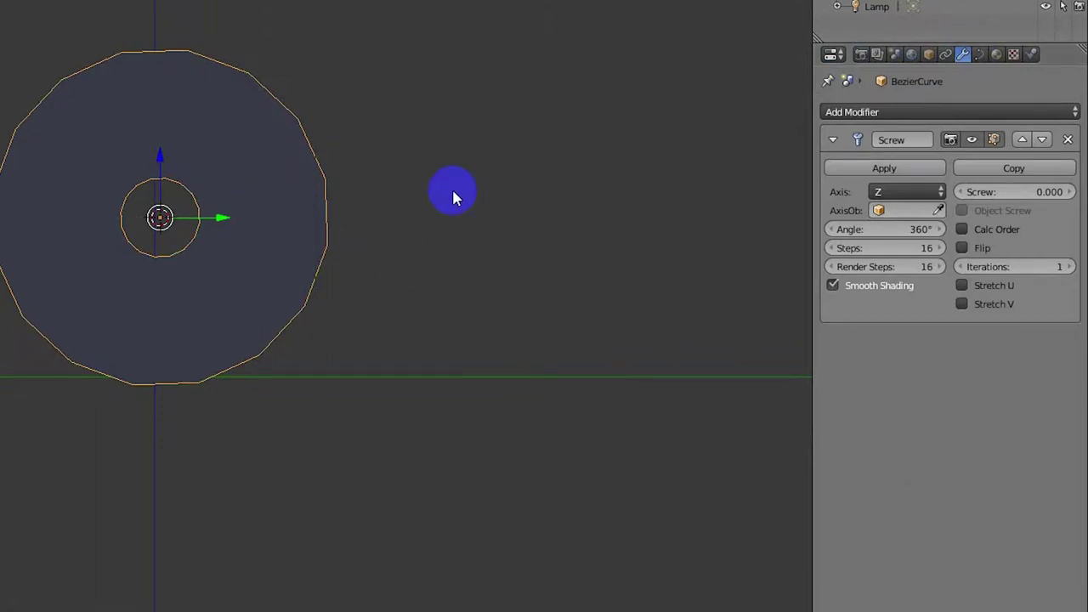
click(937, 195)
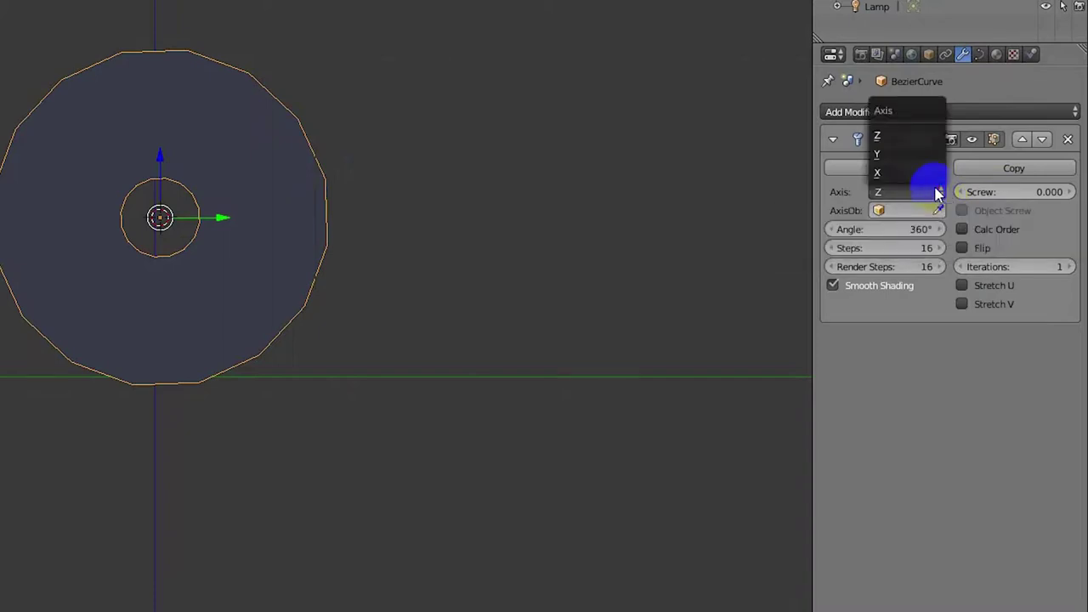
click(911, 177)
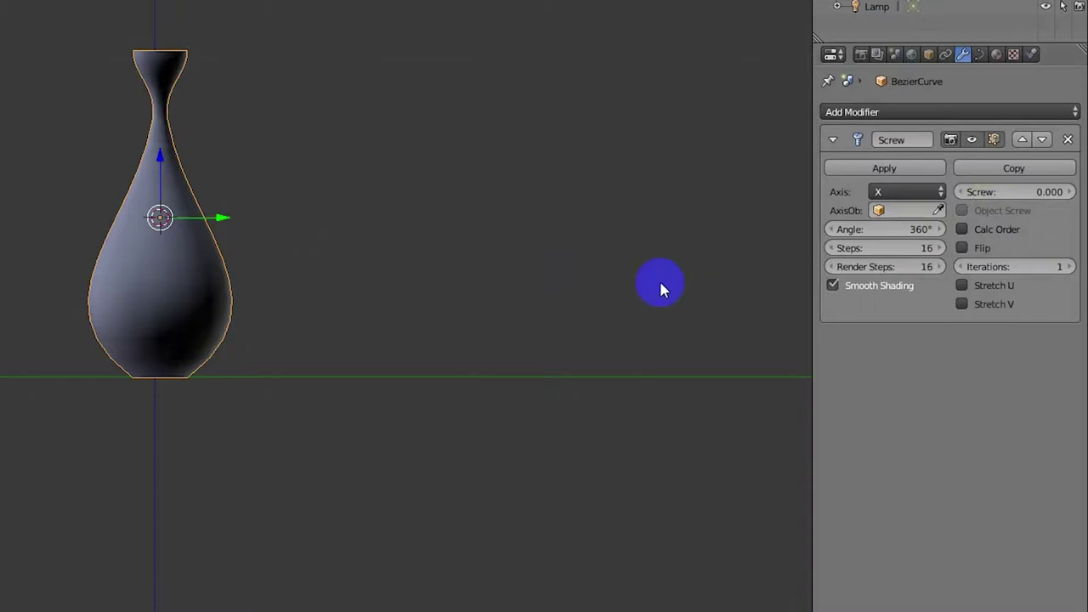
Give the vase a new material with a yellow diffuse color.
middle_drag(250, 153, 235, 203)
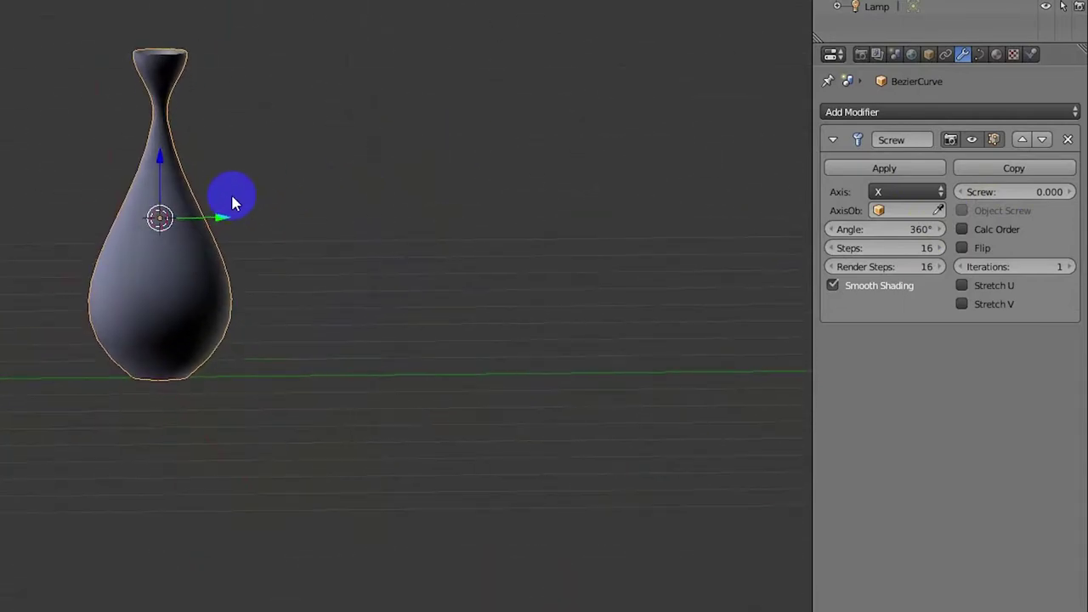
click(997, 55)
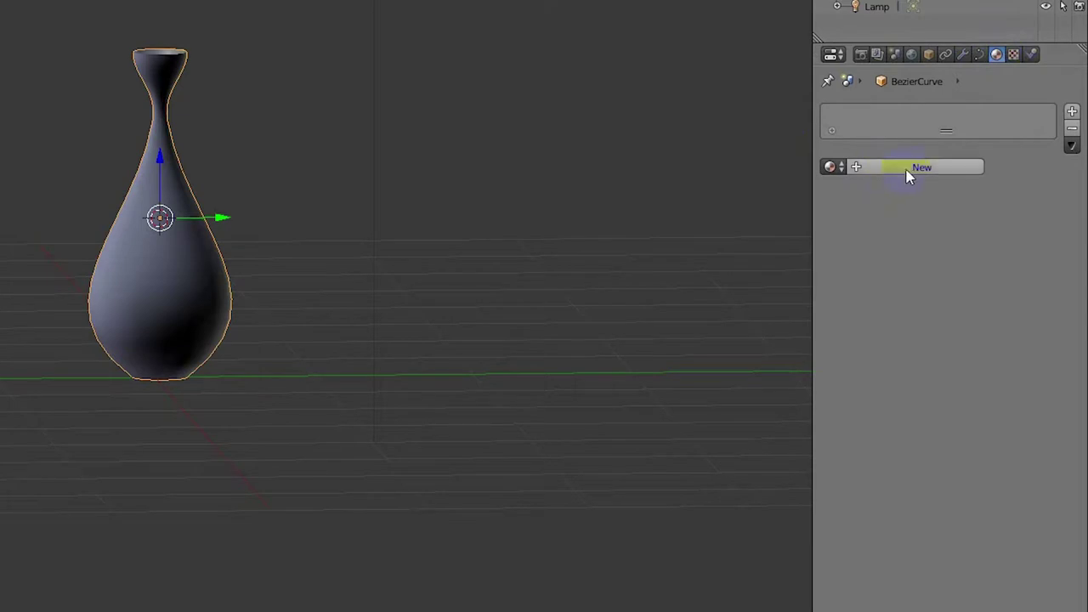
click(910, 168)
click(892, 387)
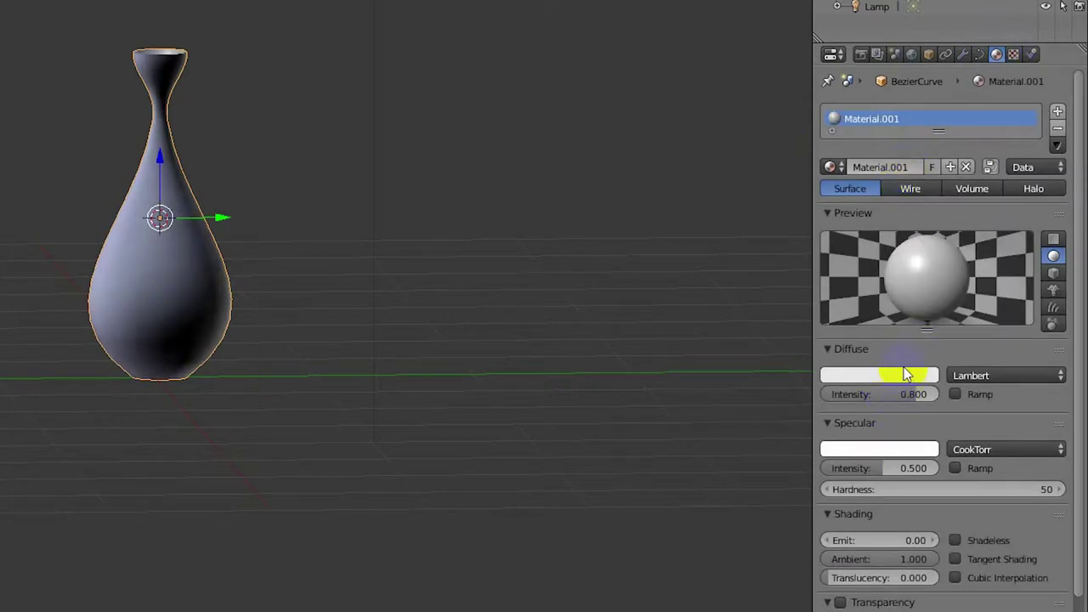
click(901, 383)
mouse_move(857, 207)
mouse_down()
mouse_move(887, 190)
mouse_move(876, 160)
mouse_move(887, 164)
mouse_move(873, 159)
mouse_move(856, 264)
mouse_move(843, 246)
mouse_move(858, 244)
mouse_move(807, 246)
mouse_up()
middle_drag(170, 226, 197, 223)
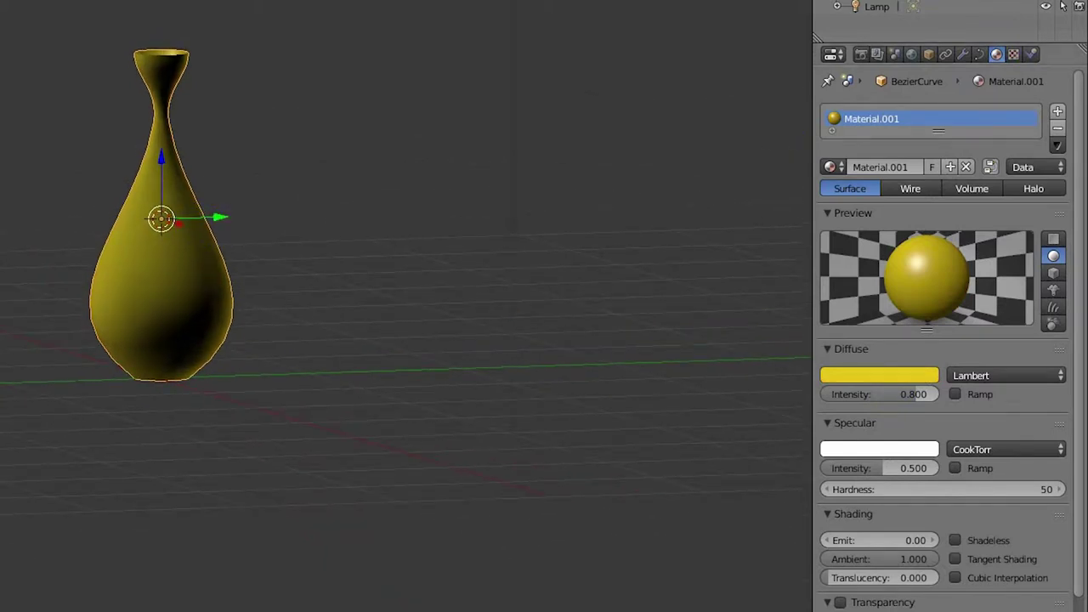
In Object Mode, convert the vase curve with Mesh from Curve/Meta/Surf/Text.
middle_drag(439, 261, 246, 317)
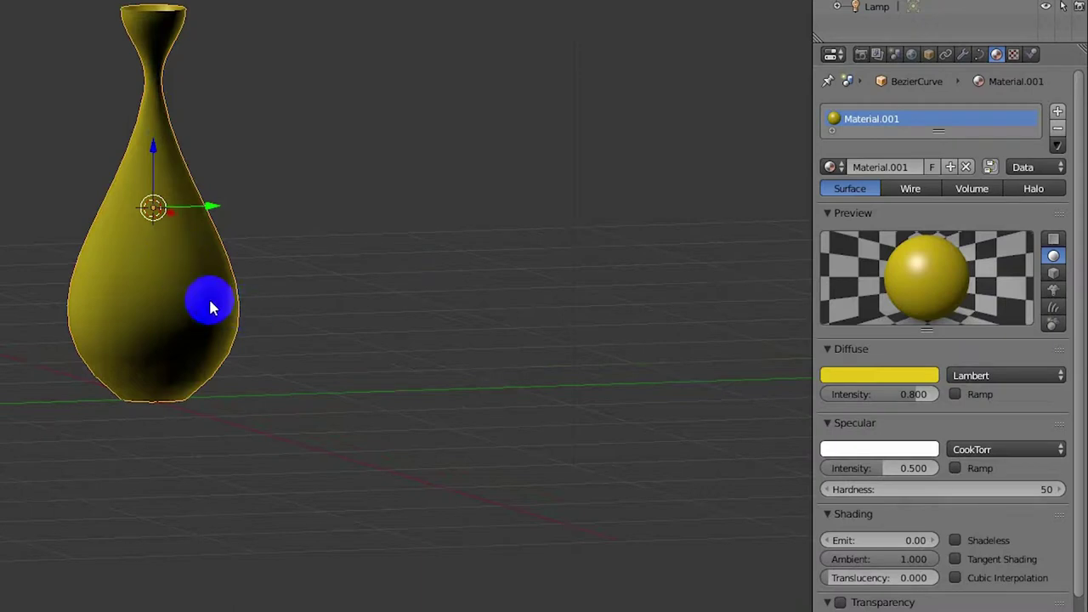
key(Tab)
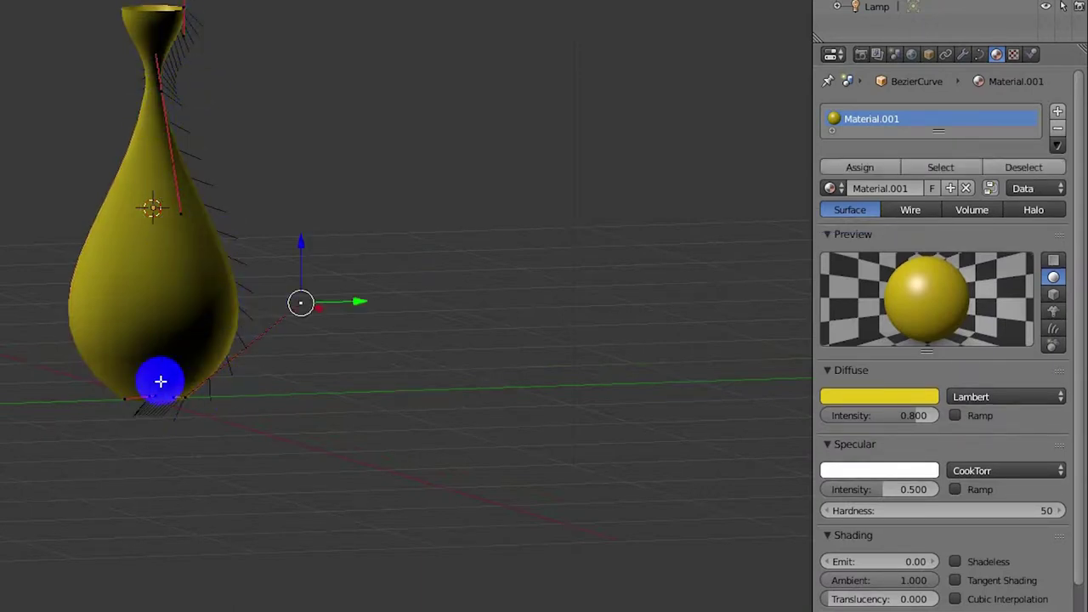
key(Tab)
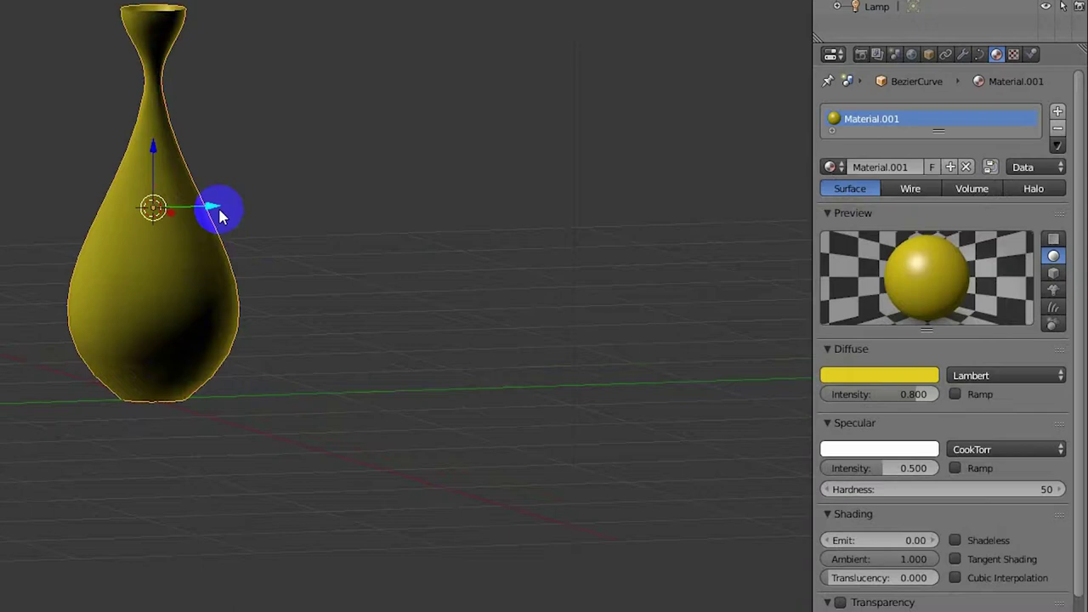
key(alt+c)
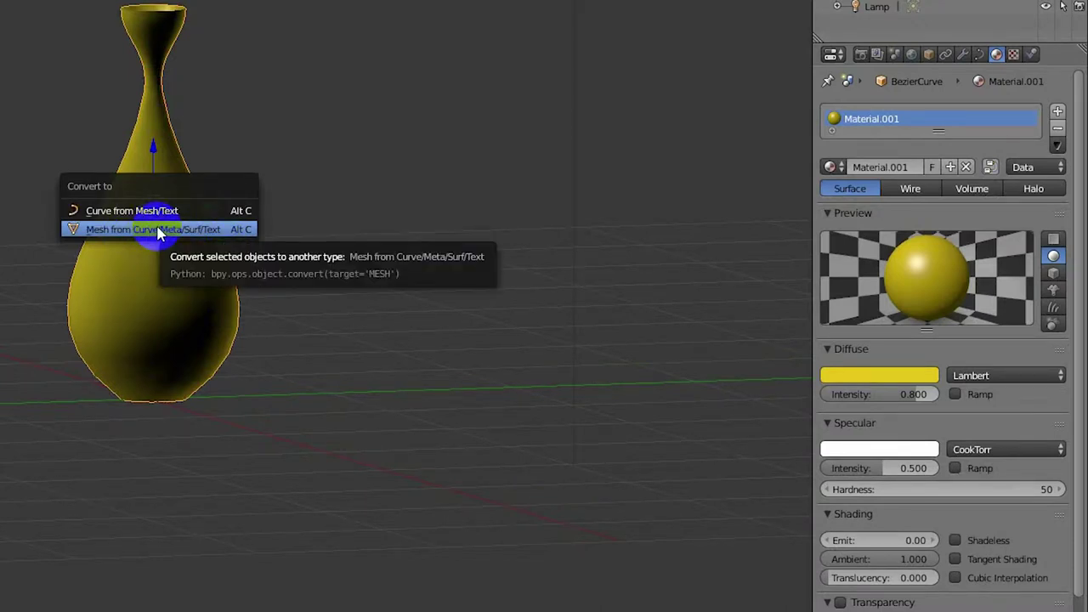
click(159, 230)
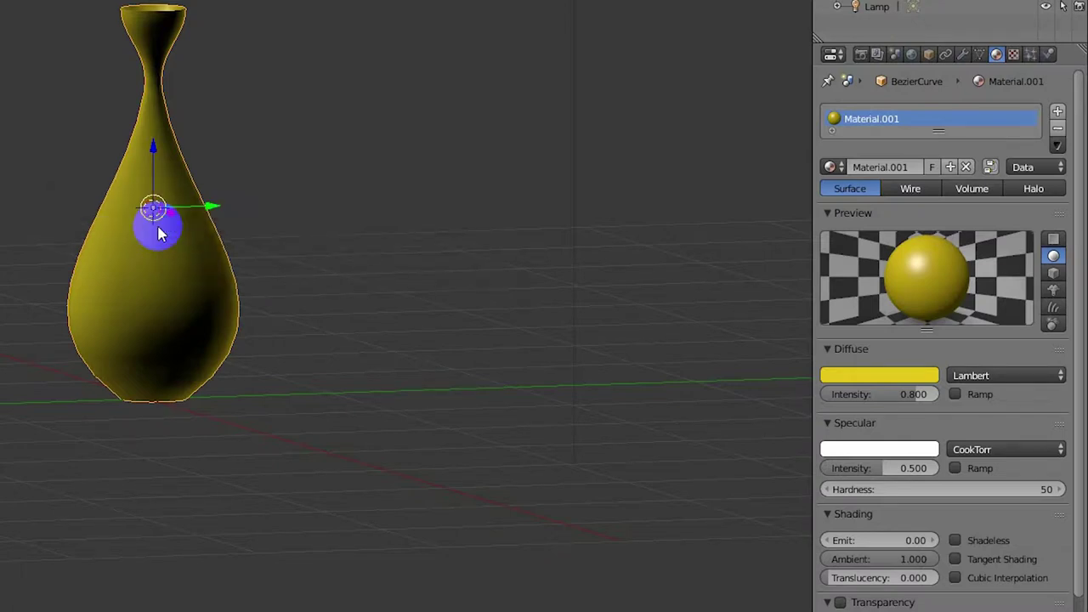
Examine the converted vase's mesh structure in Edit Mode and return to Object Mode.
key(Tab)
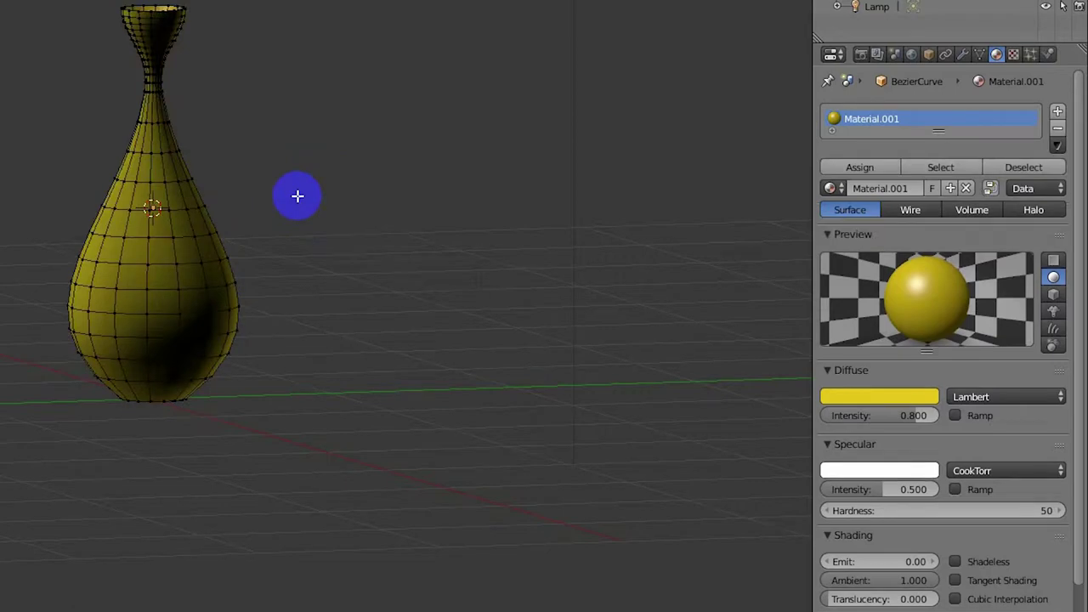
middle_drag(158, 166, 110, 173)
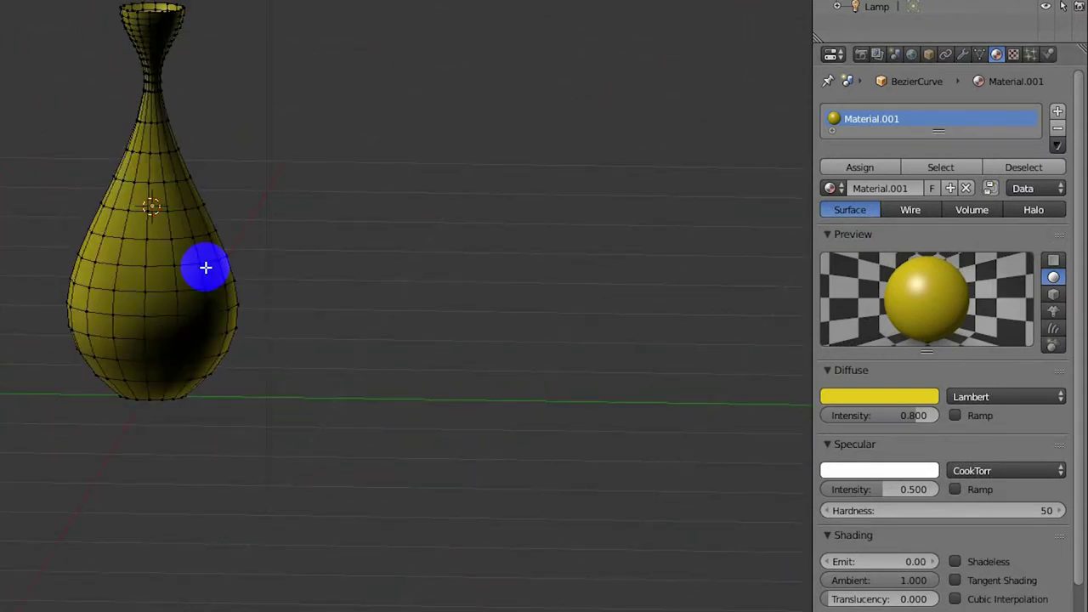
key(Tab)
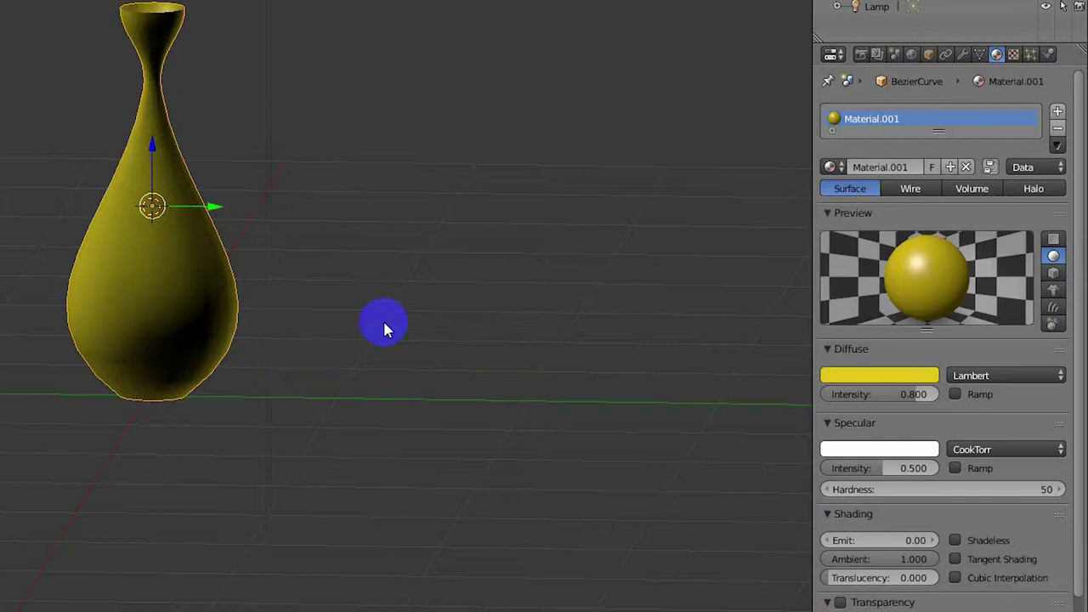
scroll(920, 425, down, 1)
scroll(927, 434, up, 1)
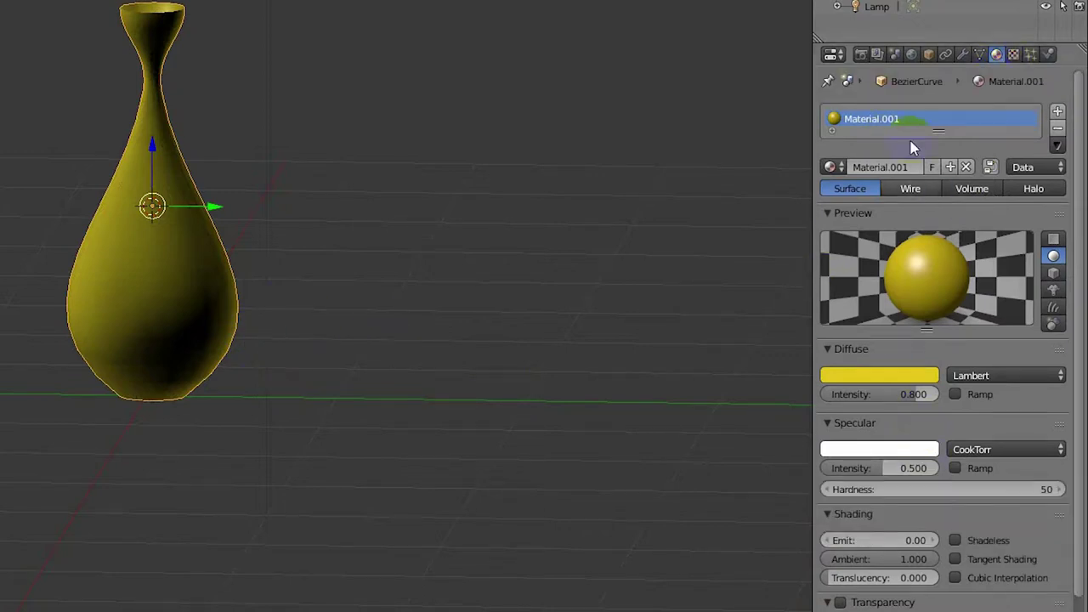
Add a new texture to the vase's material and set its type to Marble.
click(1014, 53)
click(926, 242)
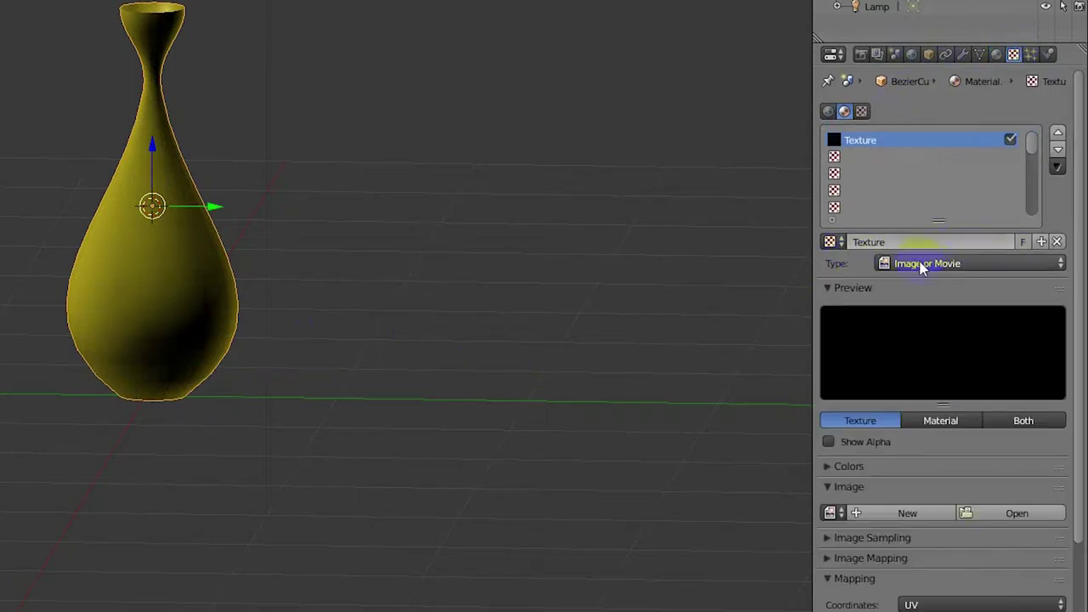
click(1055, 264)
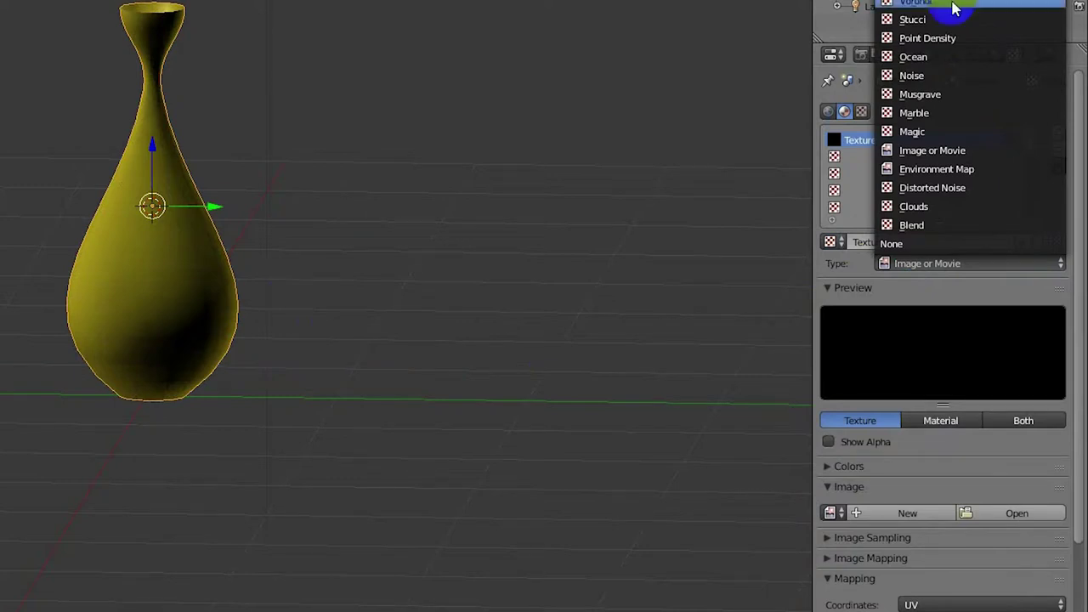
click(967, 111)
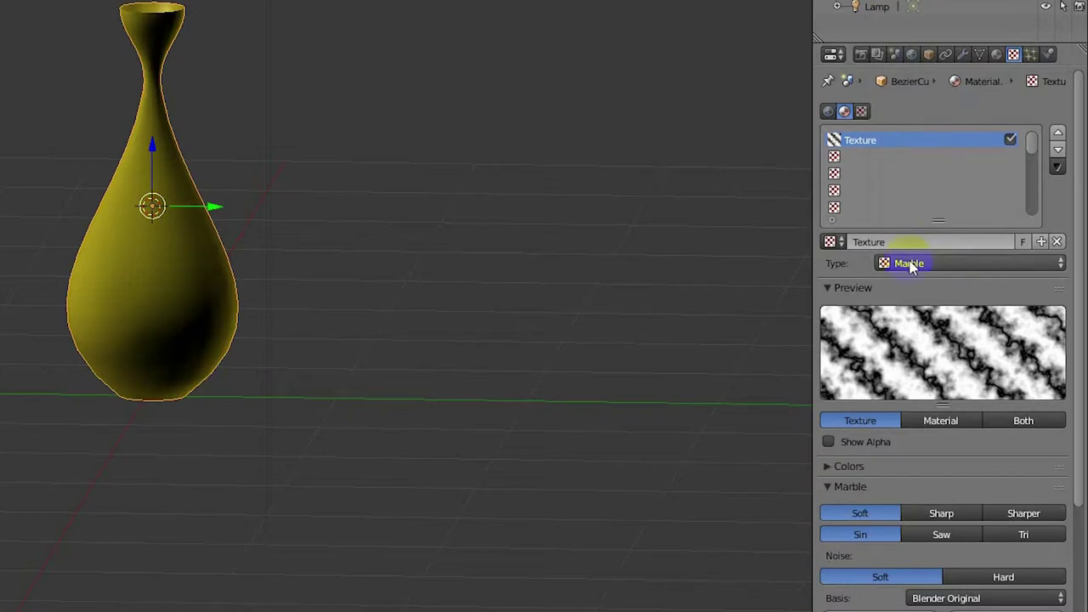
Set the marble texture's preview to show the material, trying the combined preview as well.
click(943, 421)
scroll(905, 527, down, 1)
scroll(911, 442, up, 1)
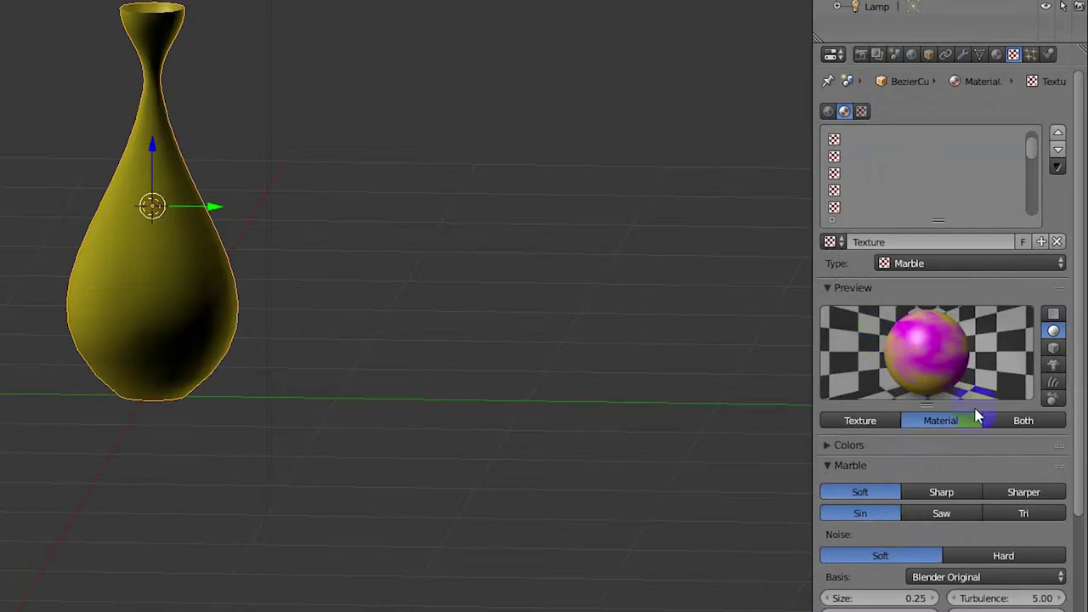
click(1006, 420)
click(941, 425)
Change the marble texture's influence colour from magenta to a light cyan blue.
scroll(889, 550, down, 10)
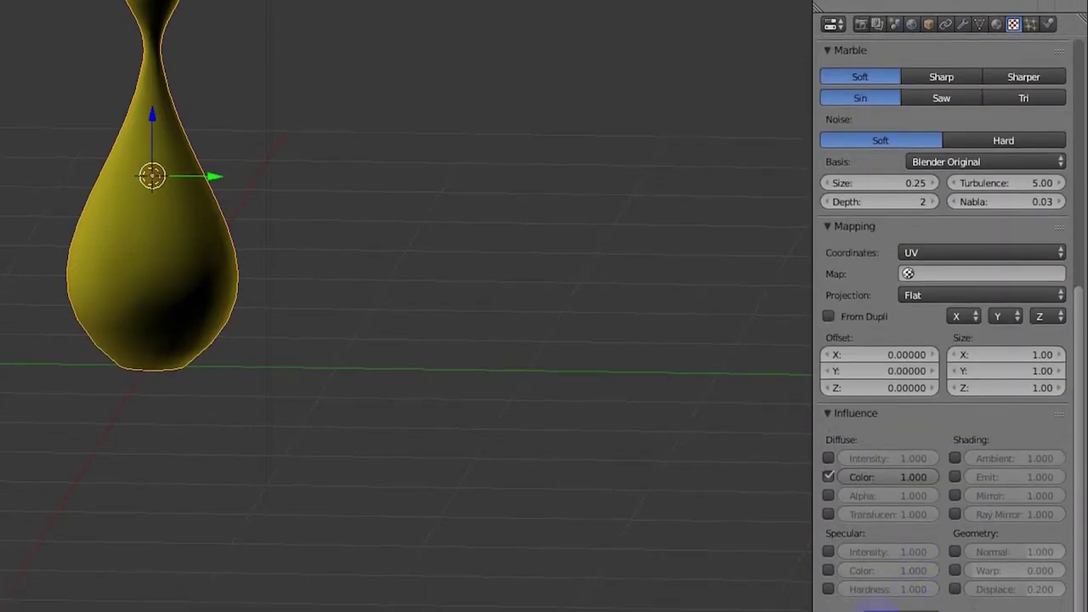
click(875, 553)
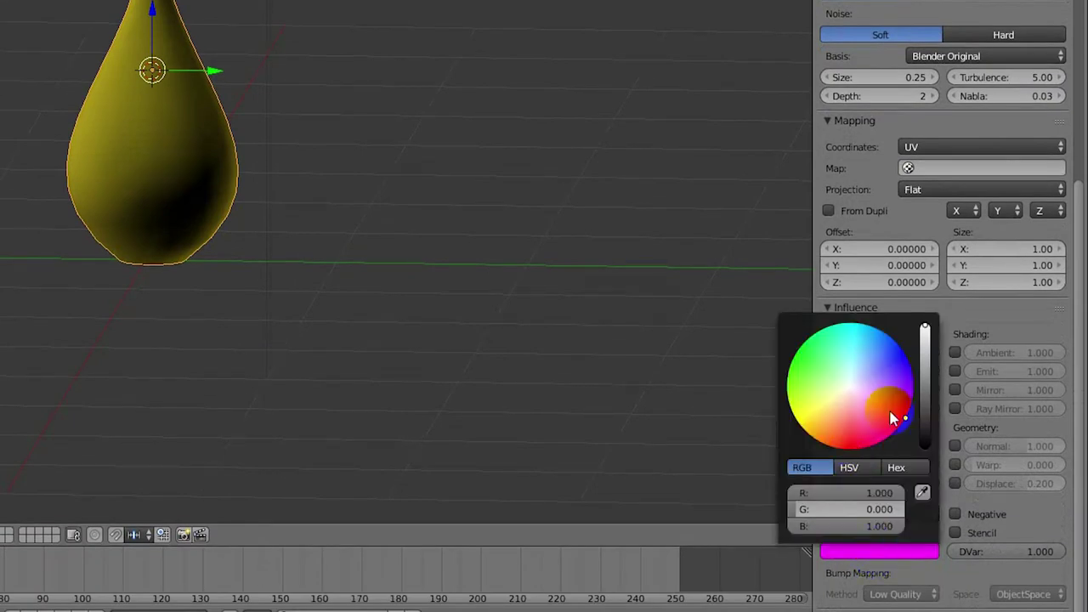
mouse_move(892, 417)
mouse_down()
mouse_move(855, 389)
mouse_move(826, 400)
mouse_move(839, 408)
mouse_move(840, 377)
mouse_move(858, 361)
mouse_up()
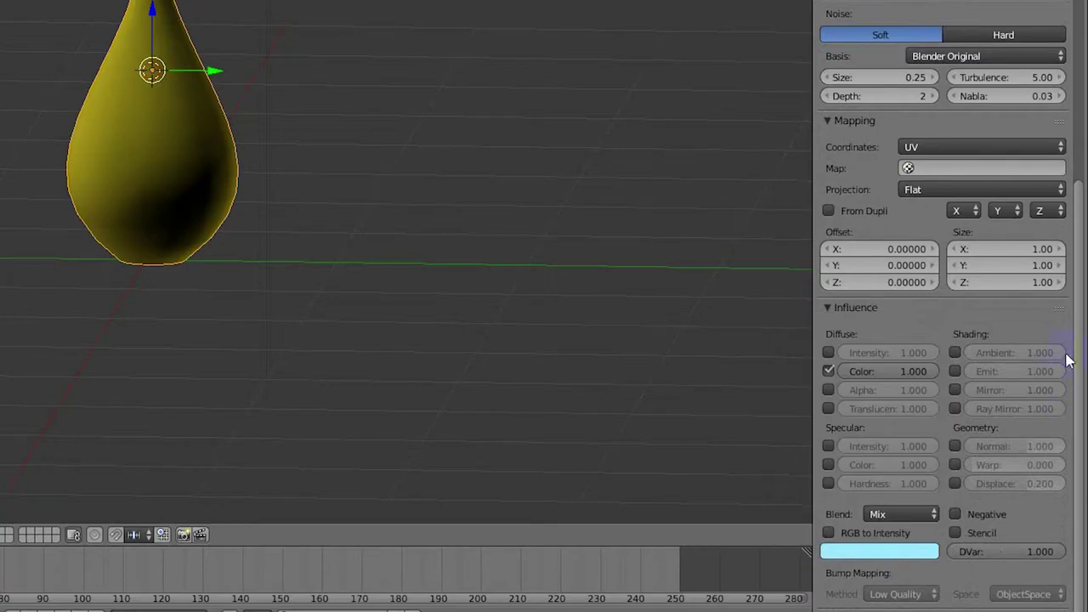
Set the vase material's diffuse colour to blue.
scroll(1015, 272, up, 10)
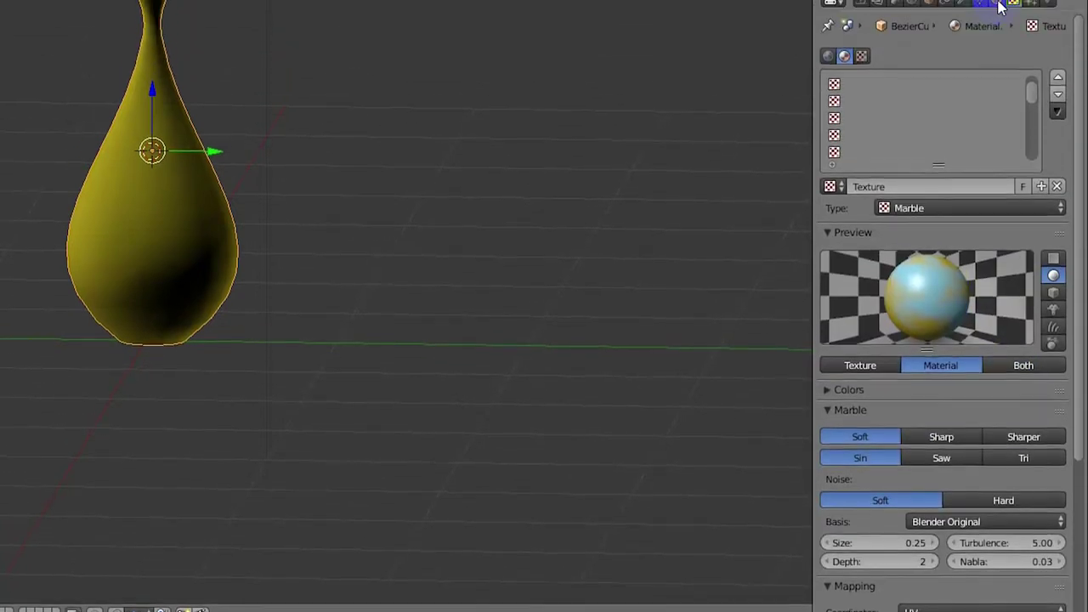
click(998, 25)
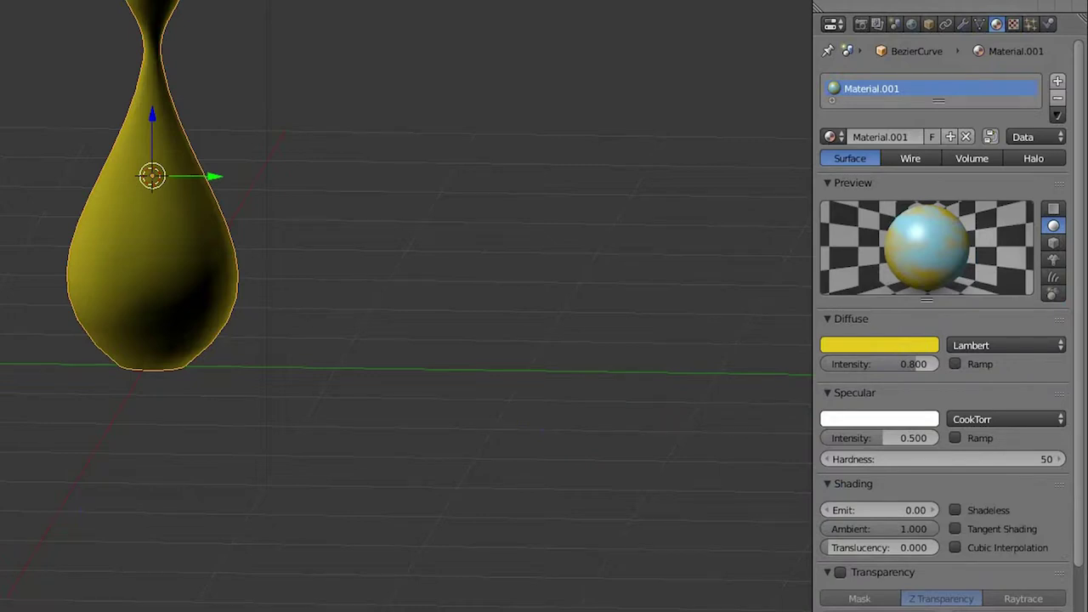
click(25, 438)
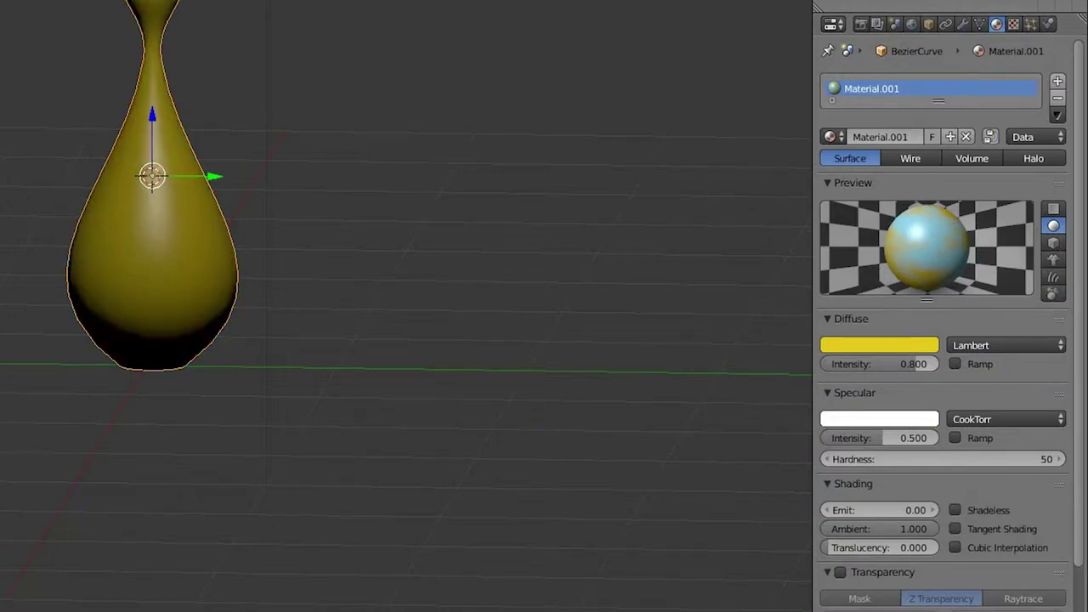
click(872, 344)
click(903, 348)
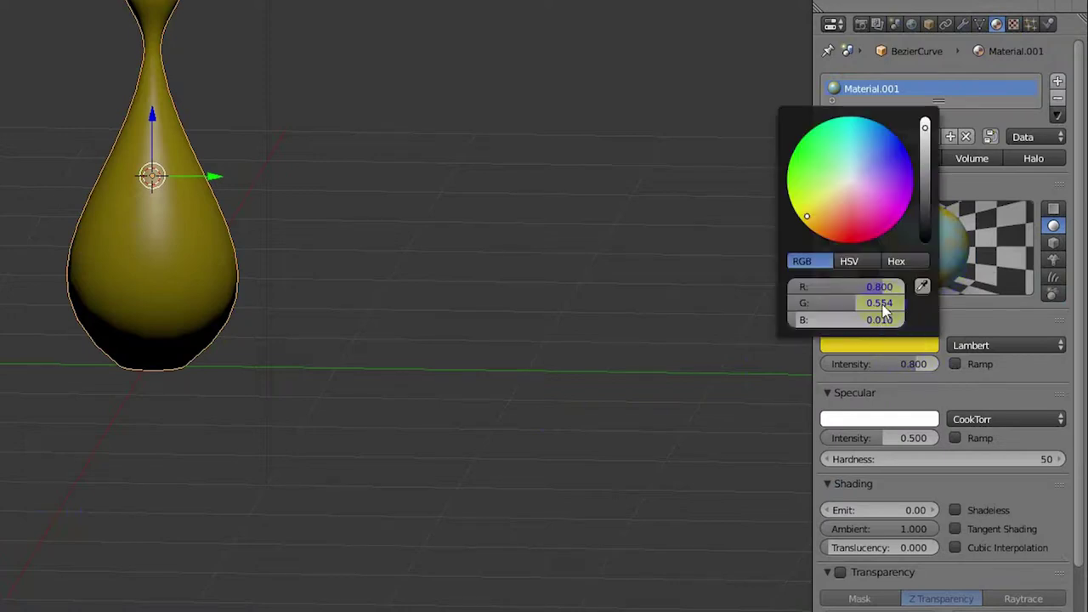
drag(847, 189, 875, 138)
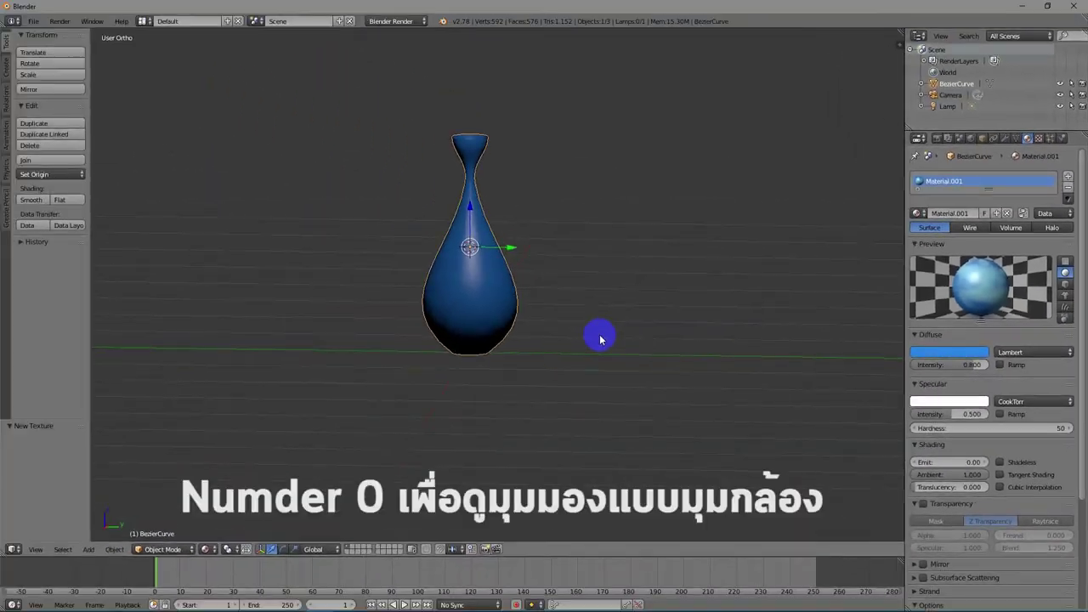
Render the vase from the camera view and examine how the marble texture looks on it.
key(KP_0)
scroll(512, 307, up, 1)
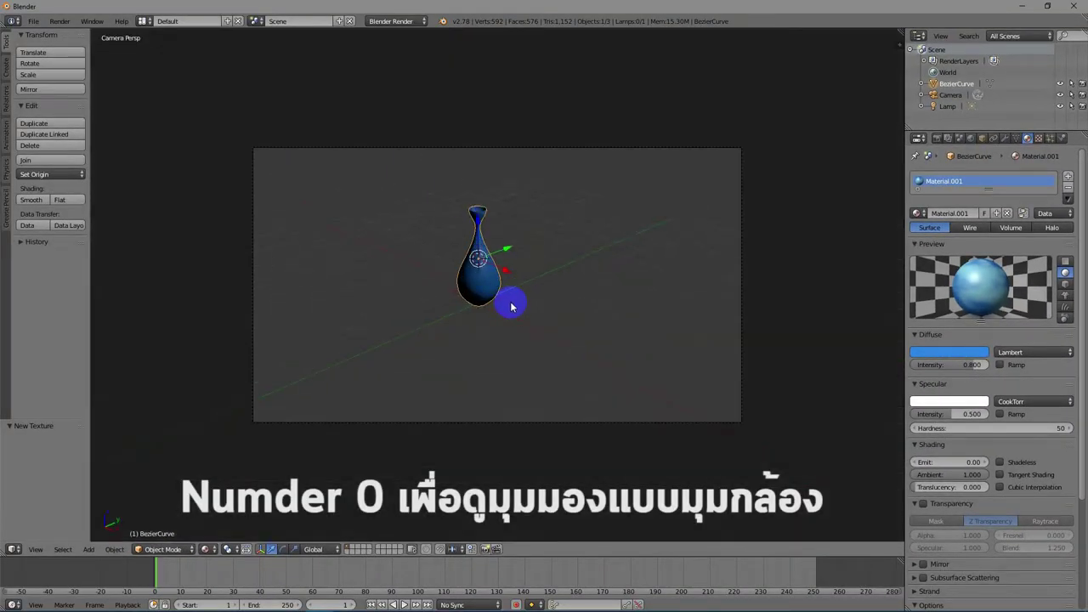
key(F12)
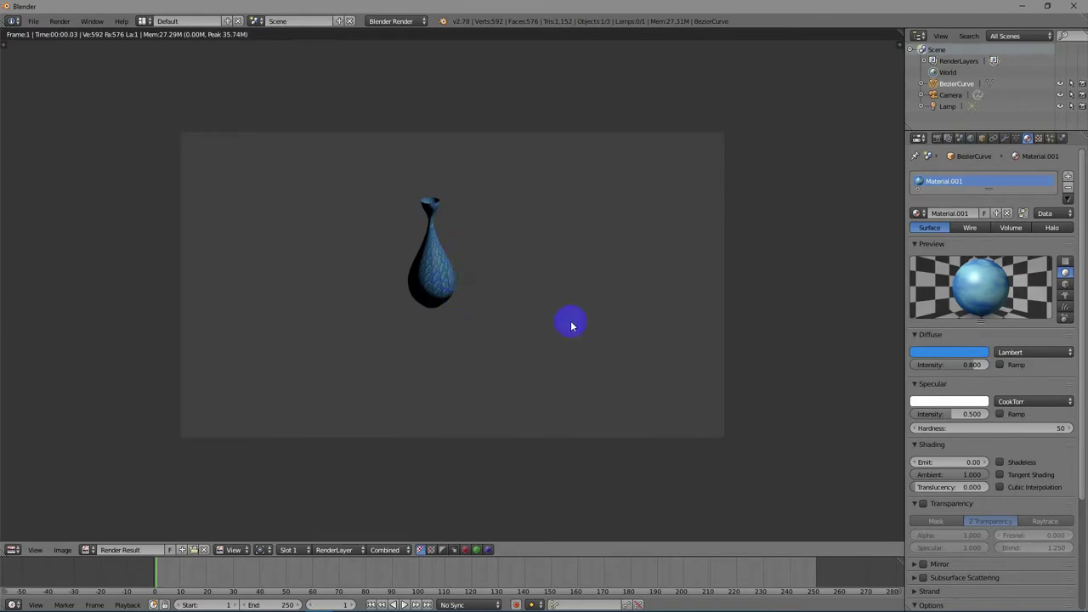
scroll(957, 455, down, 3)
scroll(956, 455, up, 3)
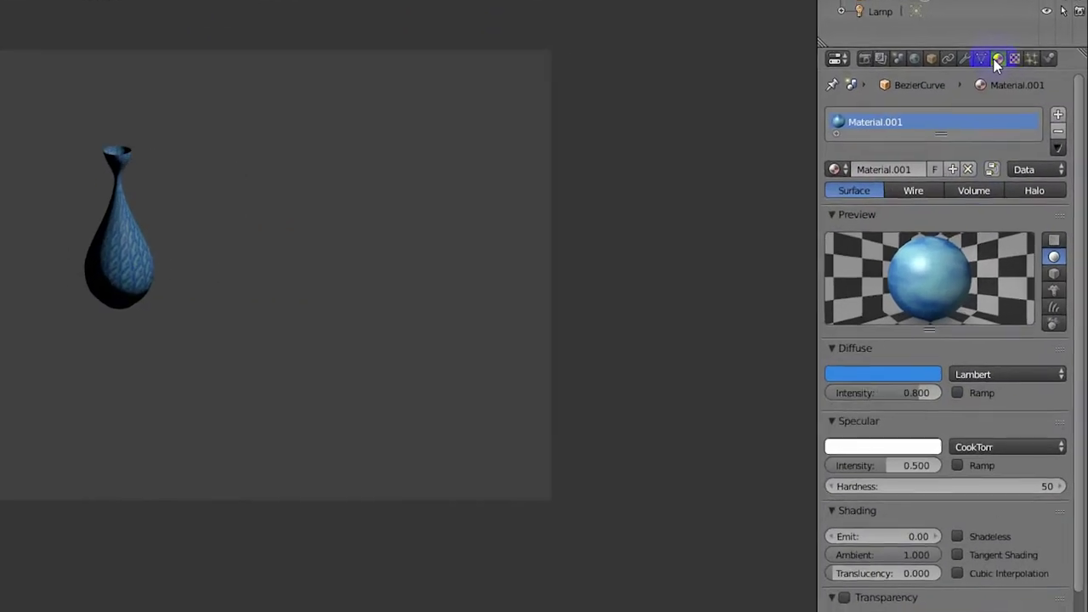
Set the marble texture's mapping coordinates to Object and try picking the vase as the reference object.
click(1033, 116)
scroll(945, 500, down, 3)
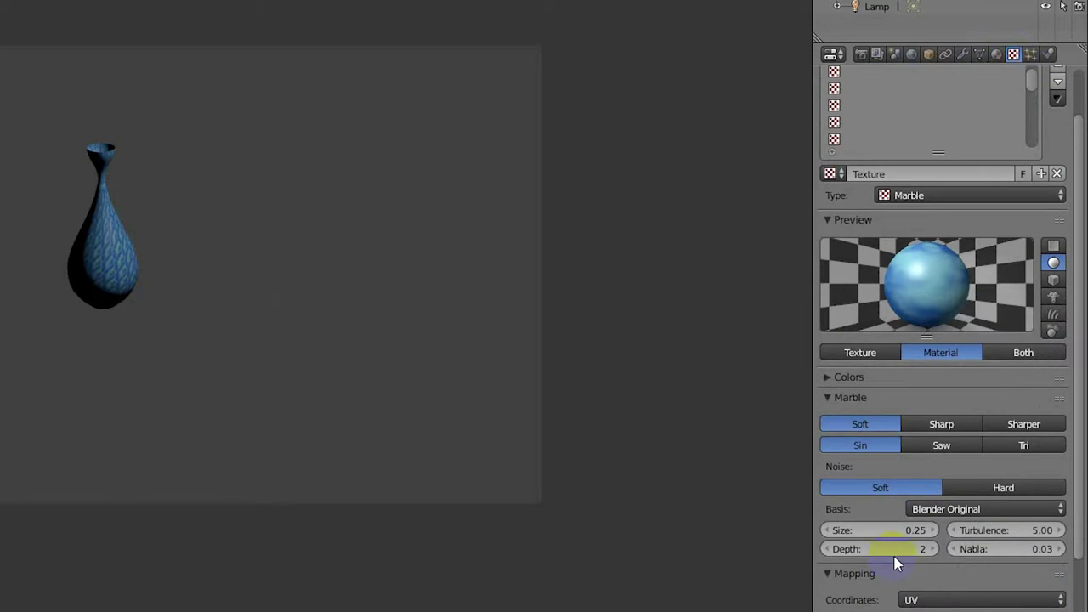
scroll(898, 563, down, 4)
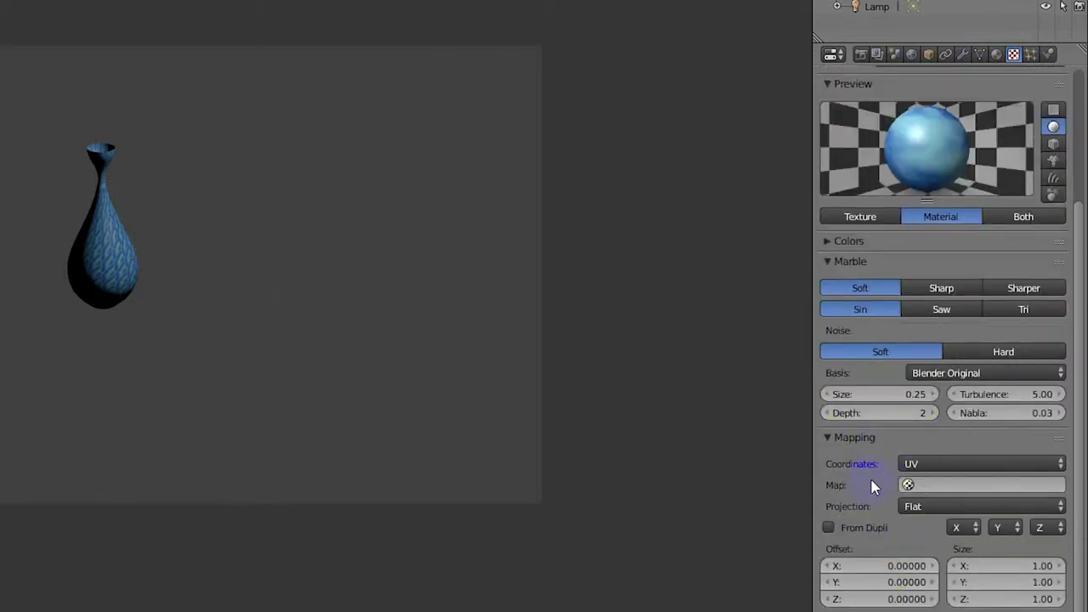
click(1054, 465)
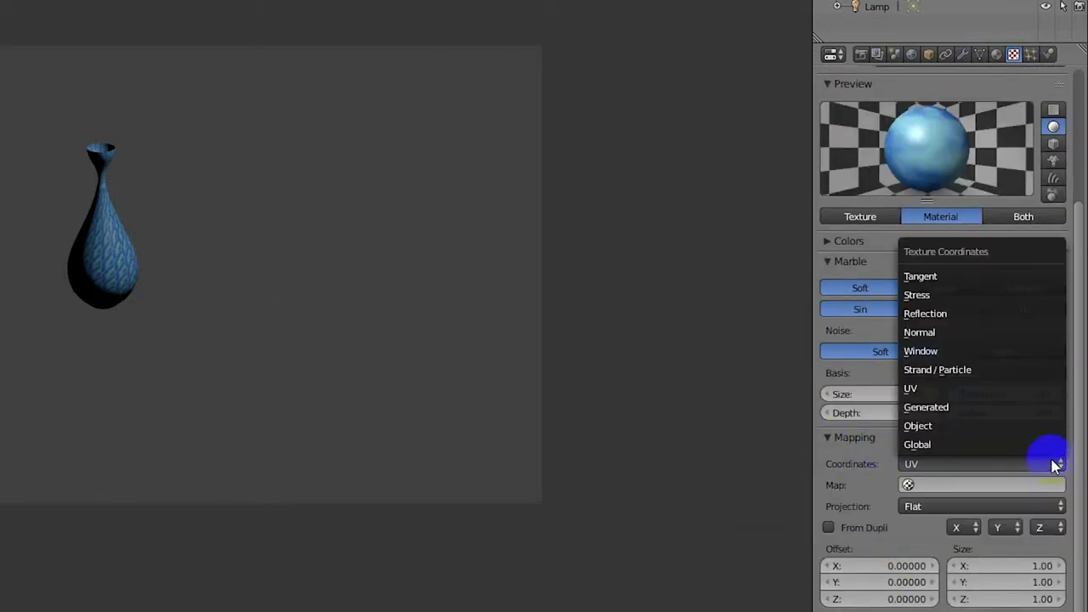
click(931, 463)
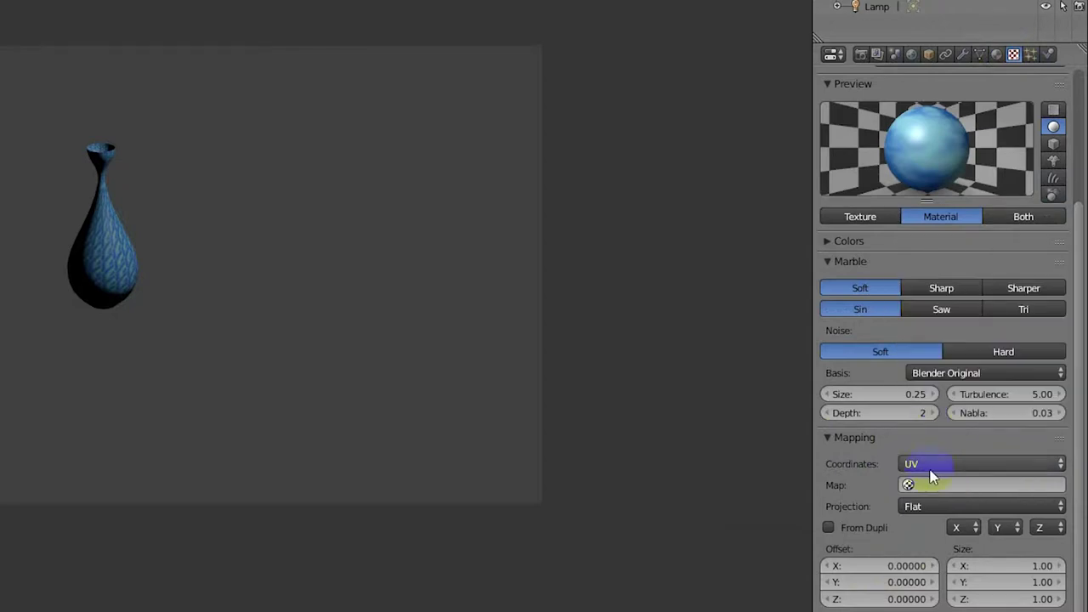
click(935, 468)
click(927, 426)
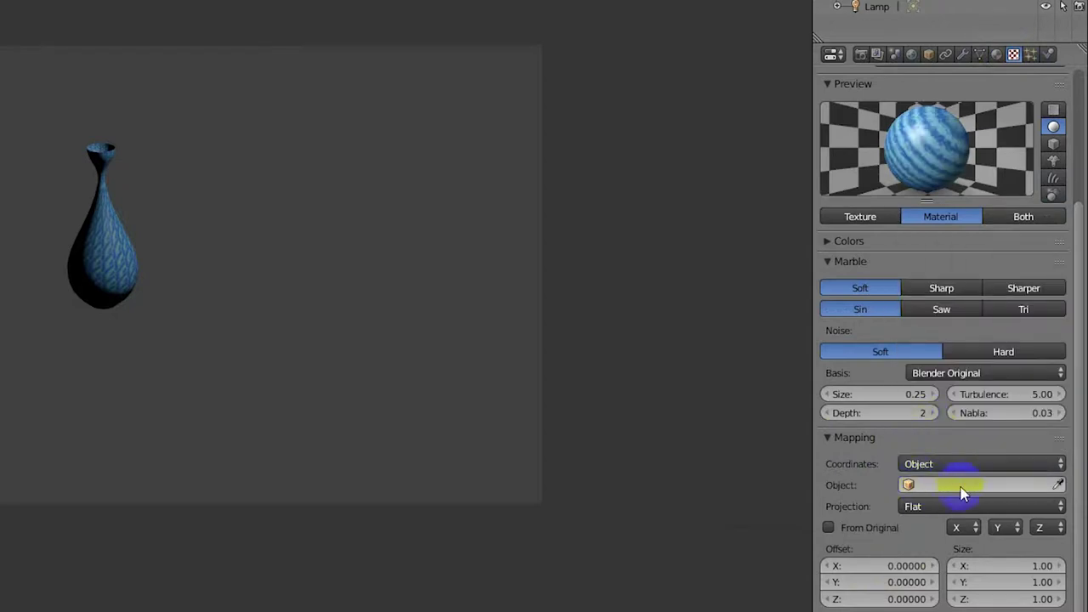
click(108, 238)
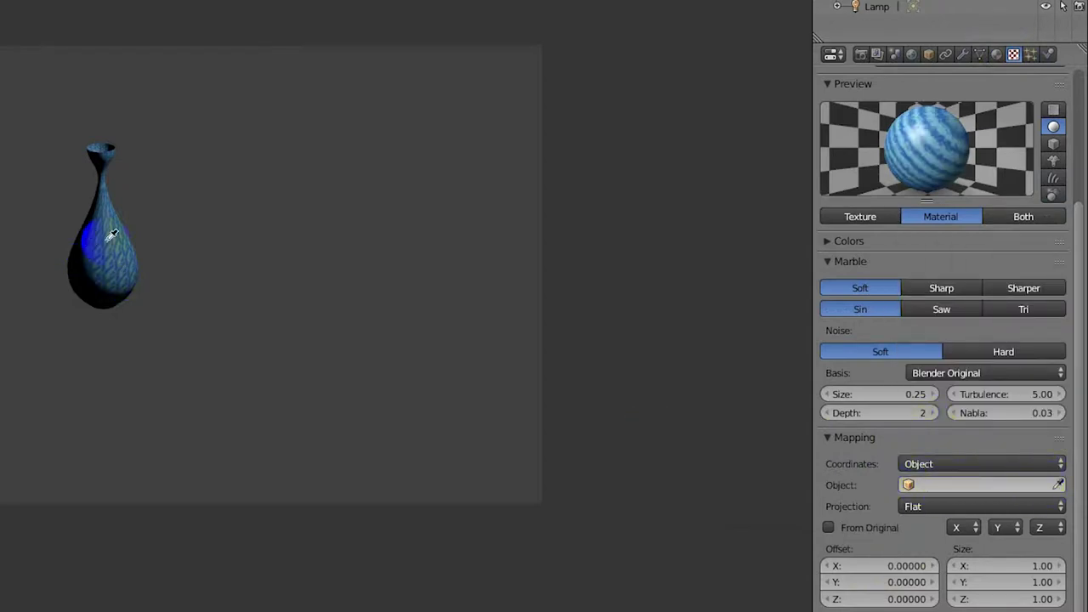
Render the vase with the Object-mapped texture, examine it up close and close the render.
key(F12)
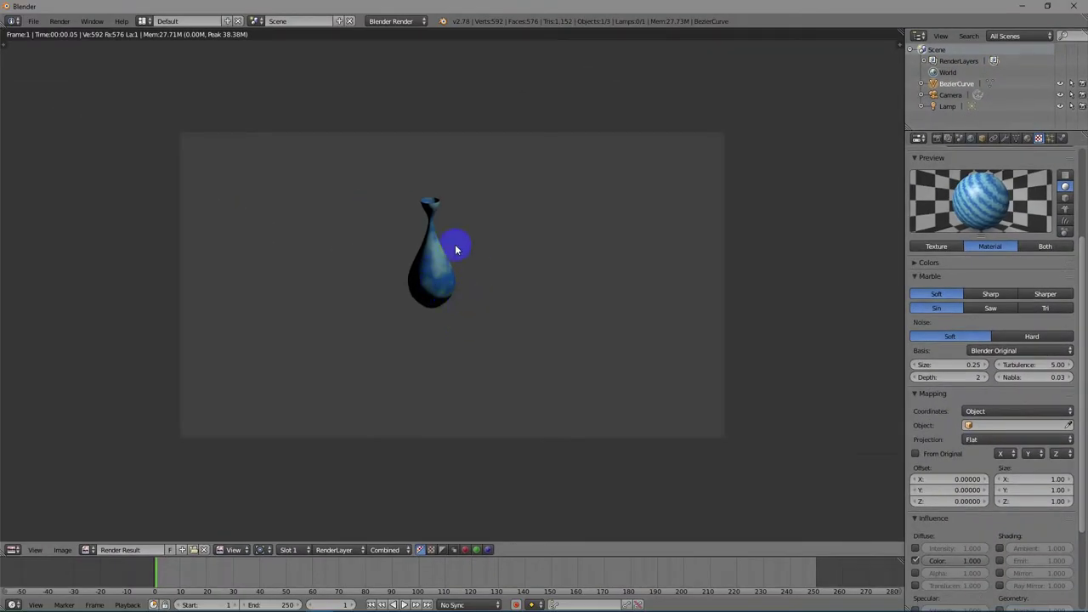
scroll(446, 290, up, 4)
scroll(440, 300, down, 4)
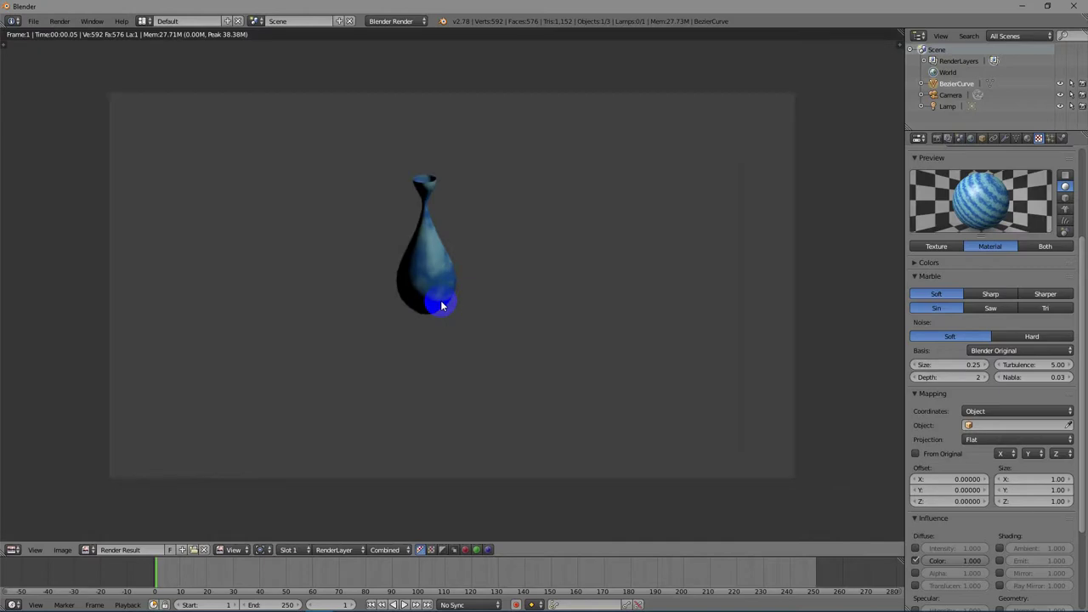
key(Escape)
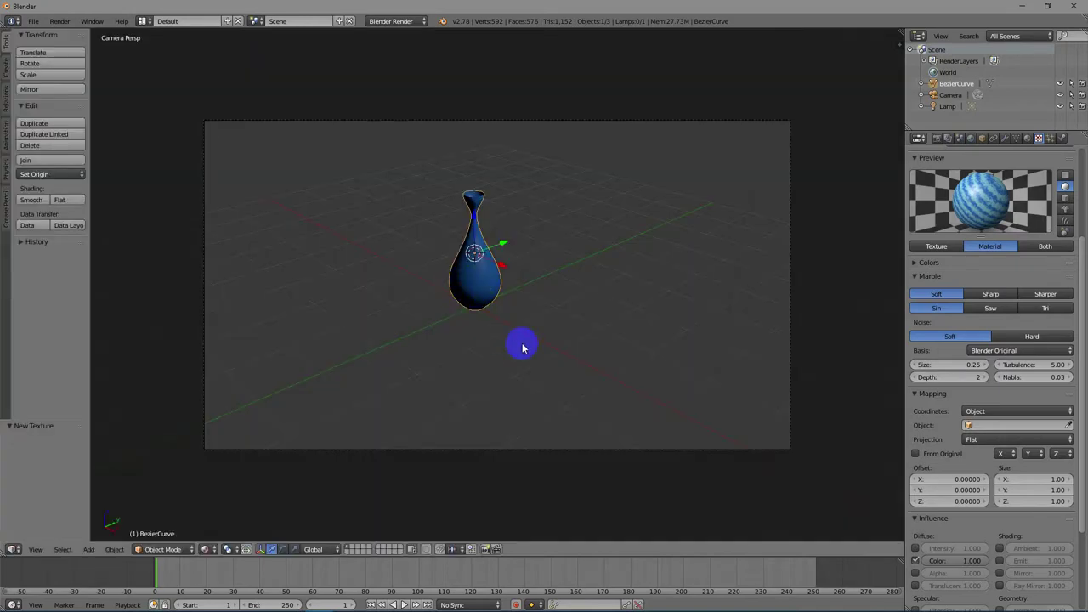
In quad view, move the camera closer to the vase in the top view, by X -2.637 and Y 2.160.
key(ctrl+alt+q)
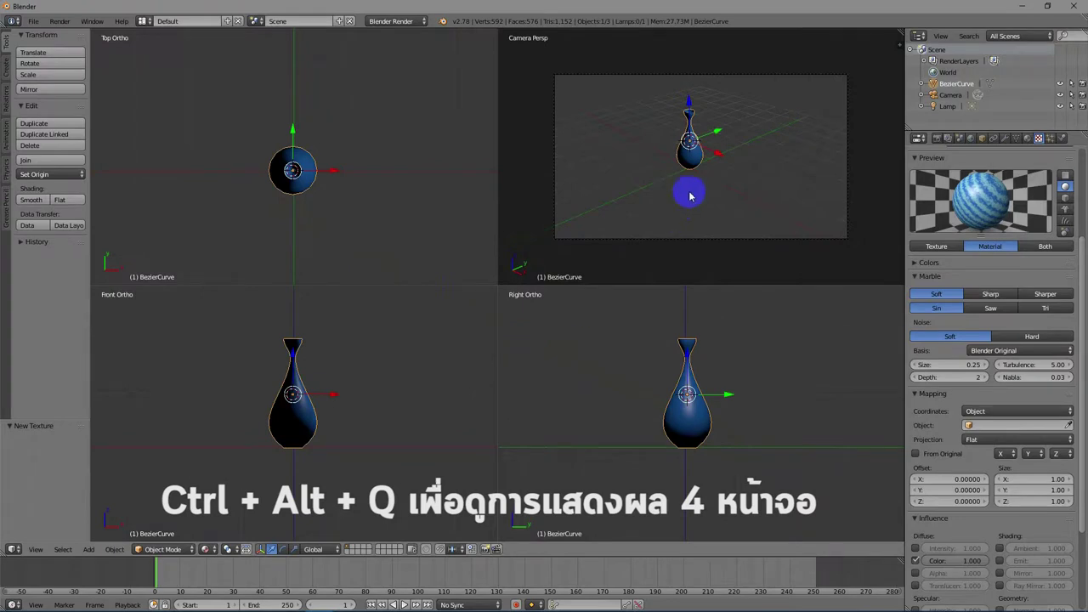
scroll(452, 360, up, 2)
scroll(366, 213, down, 5)
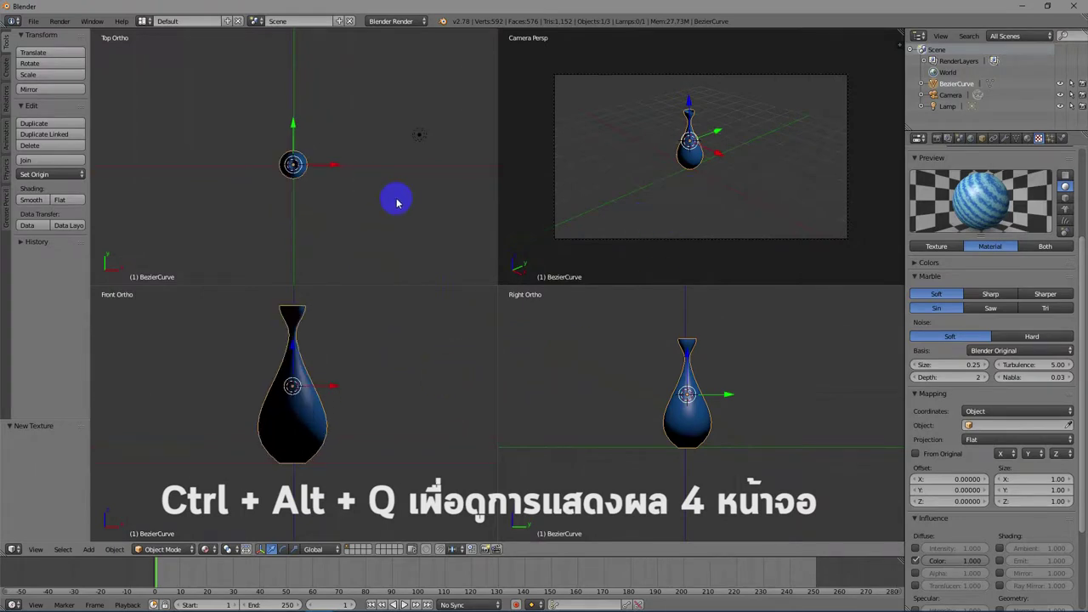
right_click(415, 272)
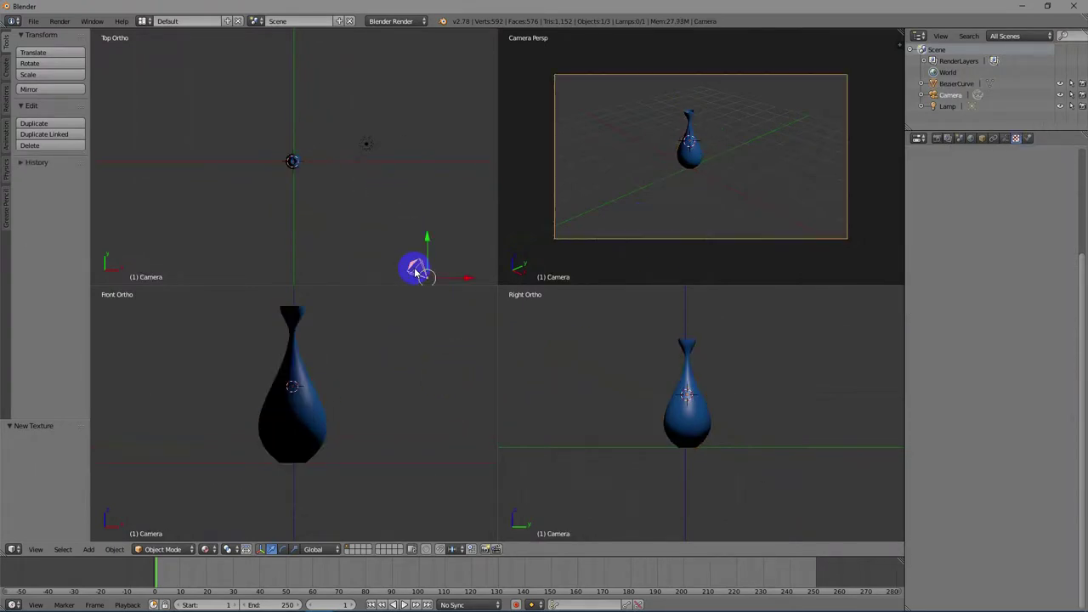
key(g)
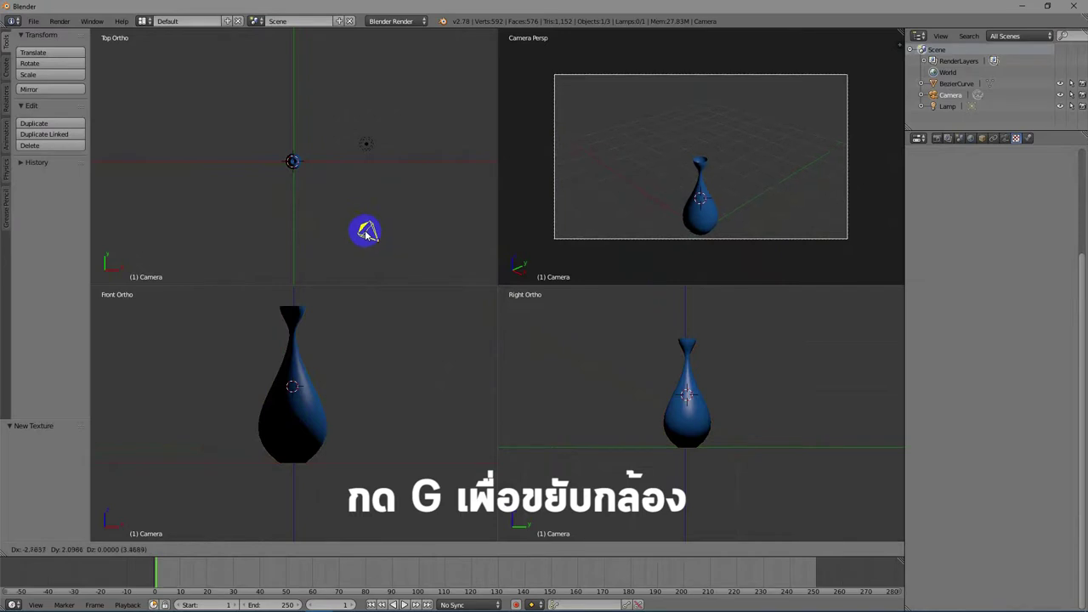
click(370, 231)
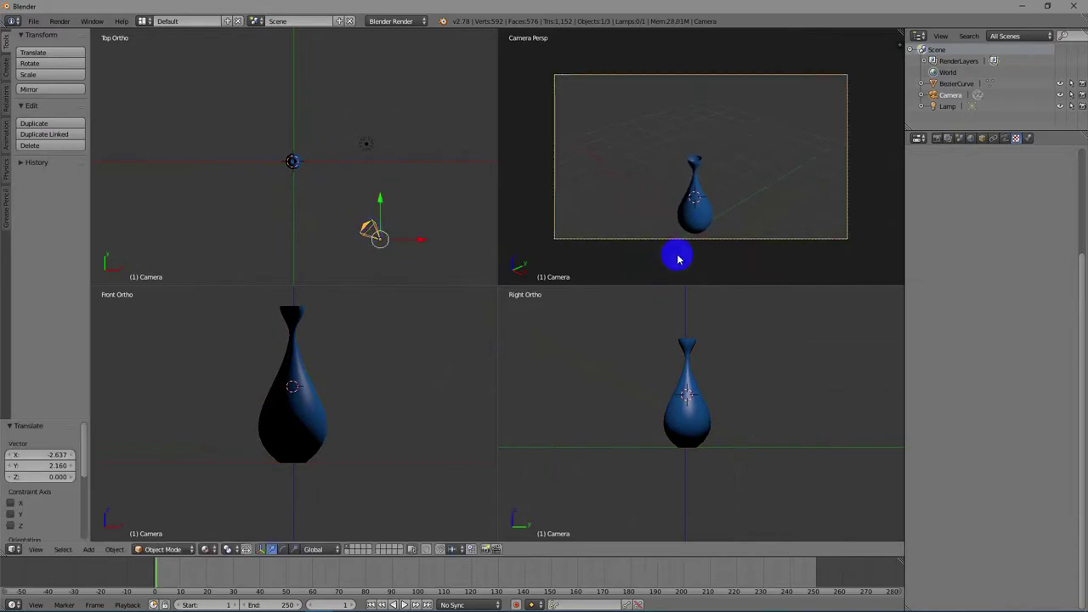
Render the vase from the moved camera, check the framing and close the render.
scroll(703, 213, up, 1)
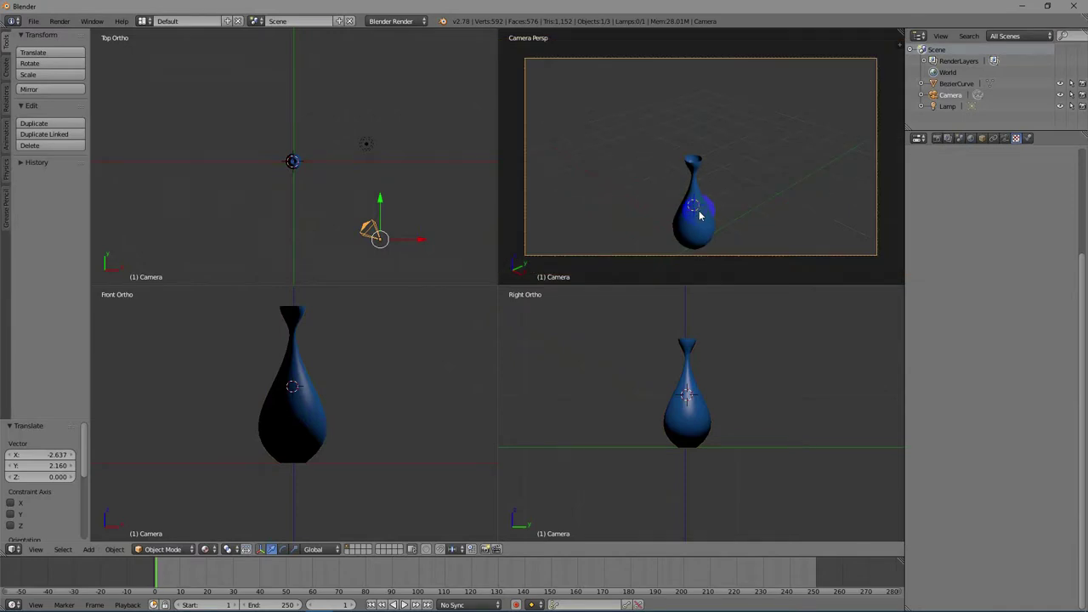
key(F12)
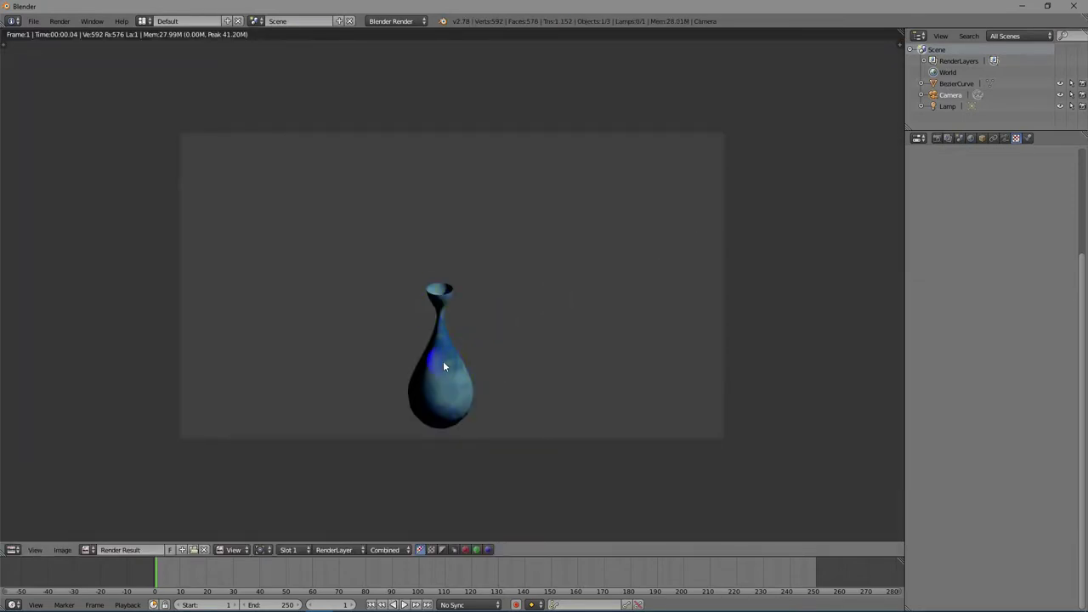
key(Escape)
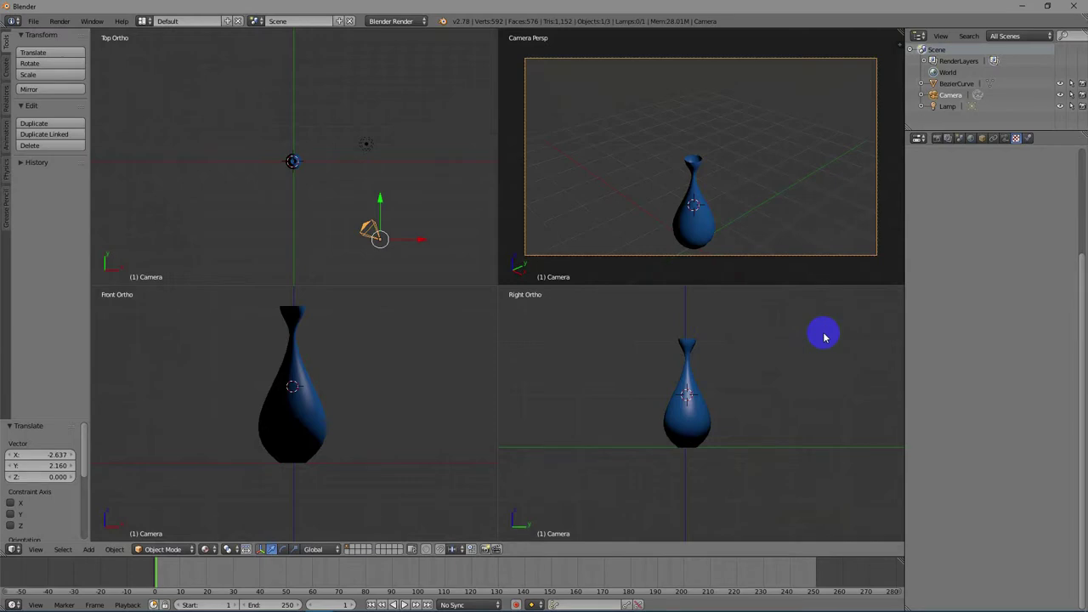
Return to a single viewport and leave the camera view to examine the camera and vase from a free angle.
key(ctrl+alt+q)
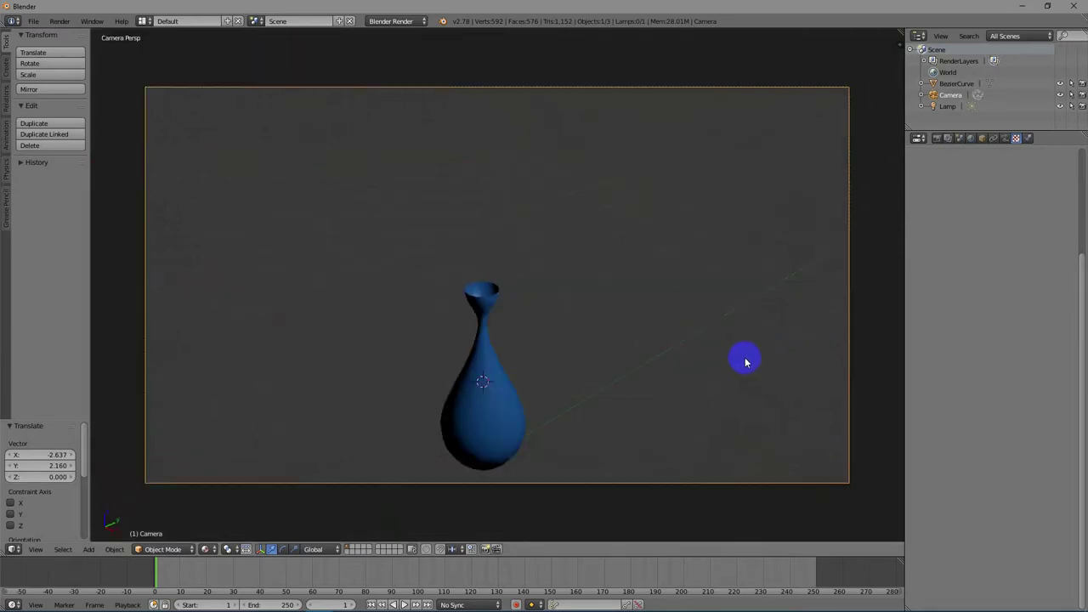
key(KP_0)
middle_drag(724, 355, 612, 263)
scroll(595, 264, up, 4)
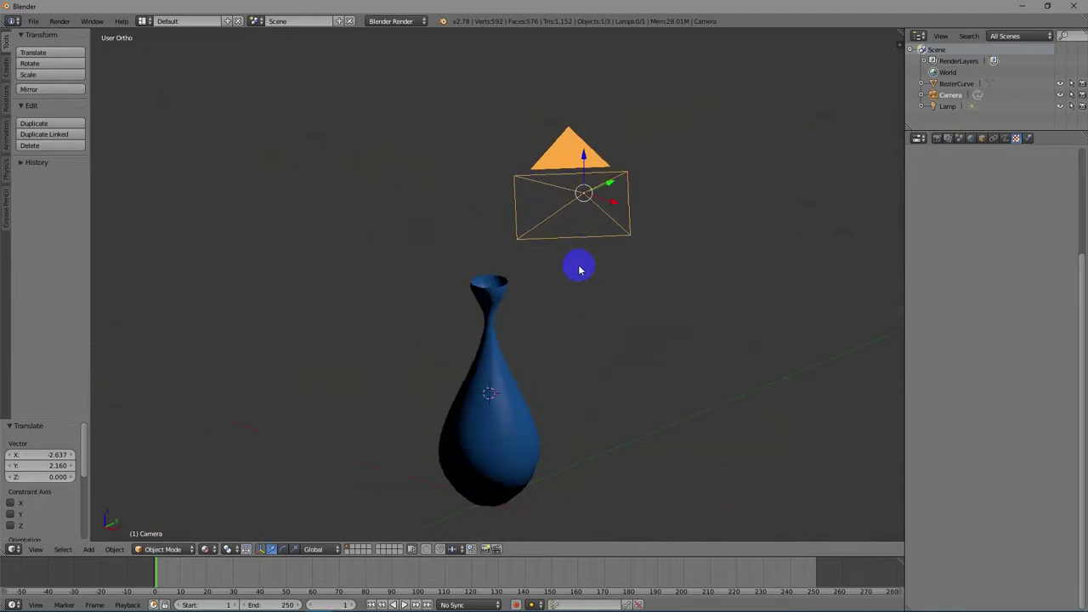
mouse_move(441, 180)
middle_down()
mouse_move(455, 167)
mouse_move(451, 187)
middle_up()
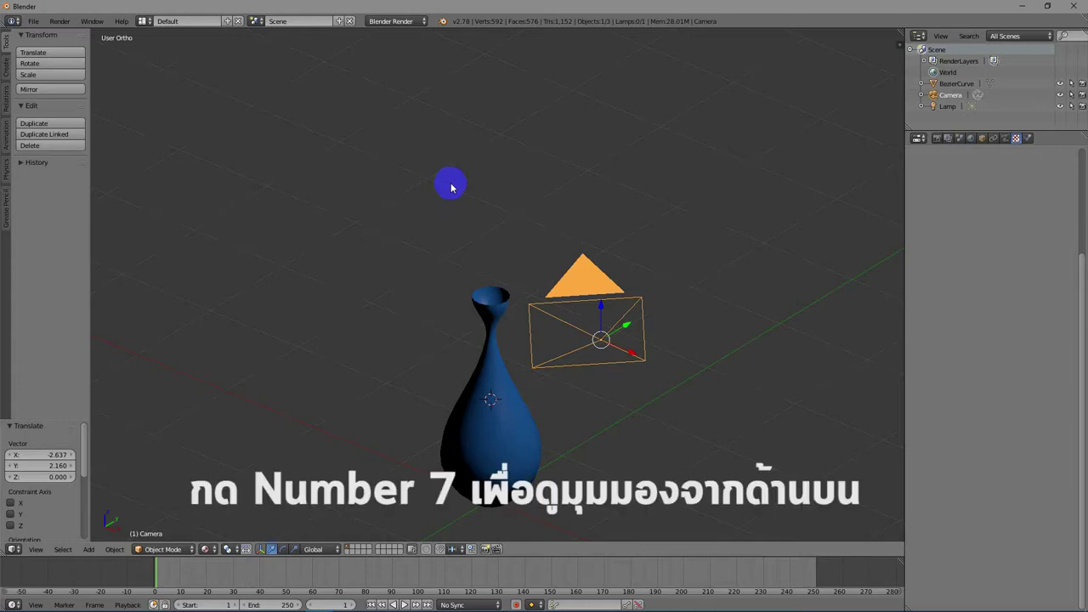
In the top view, place the 3D cursor in the empty area behind the vase, offset towards positive X.
key(KP_7)
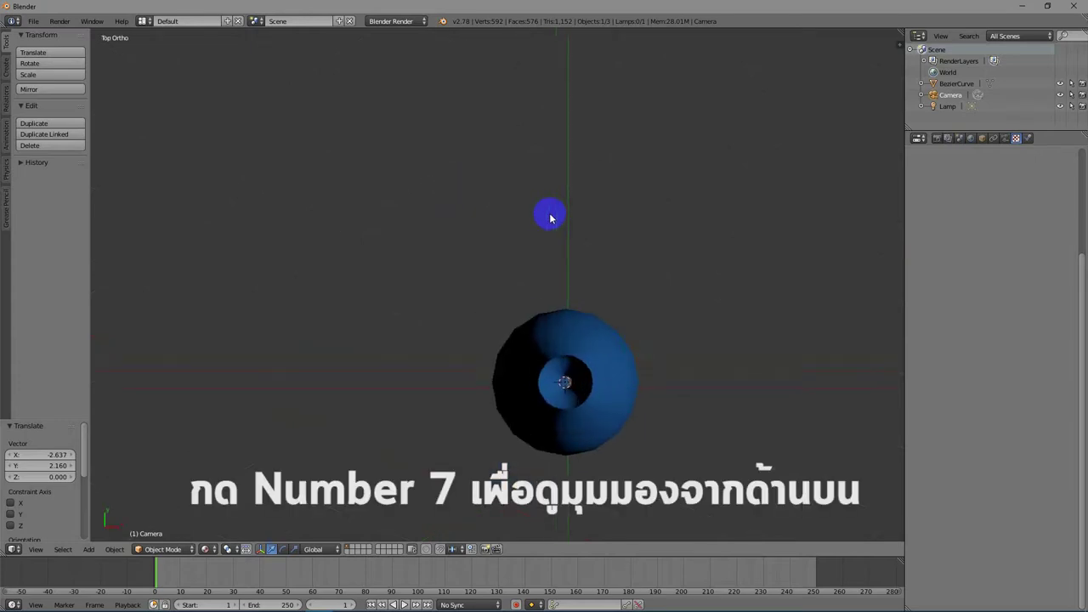
shift+middle_drag(553, 165, 511, 228)
click(511, 219)
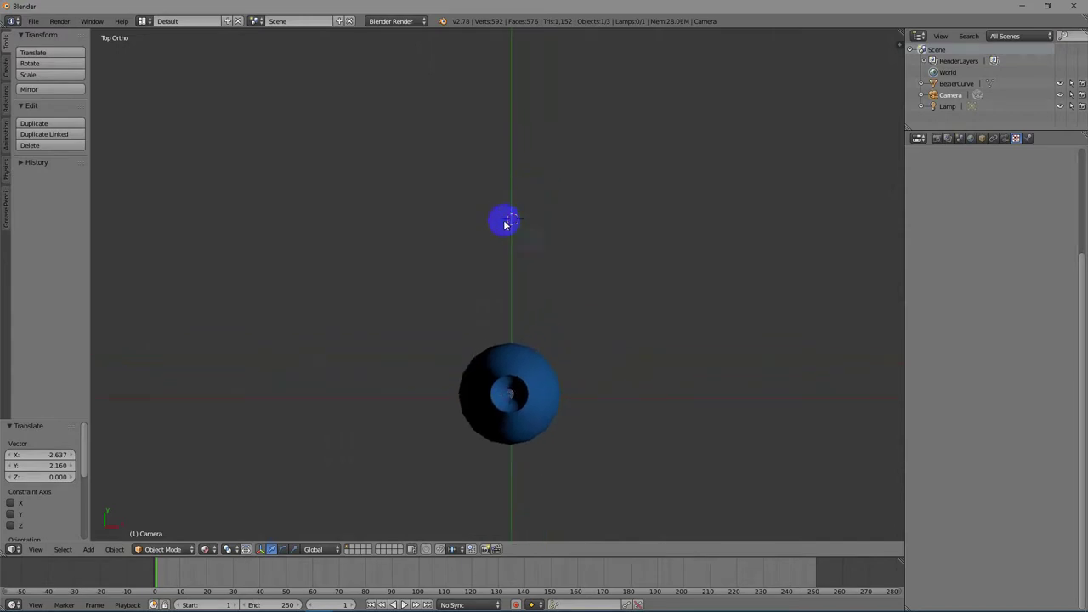
click(677, 191)
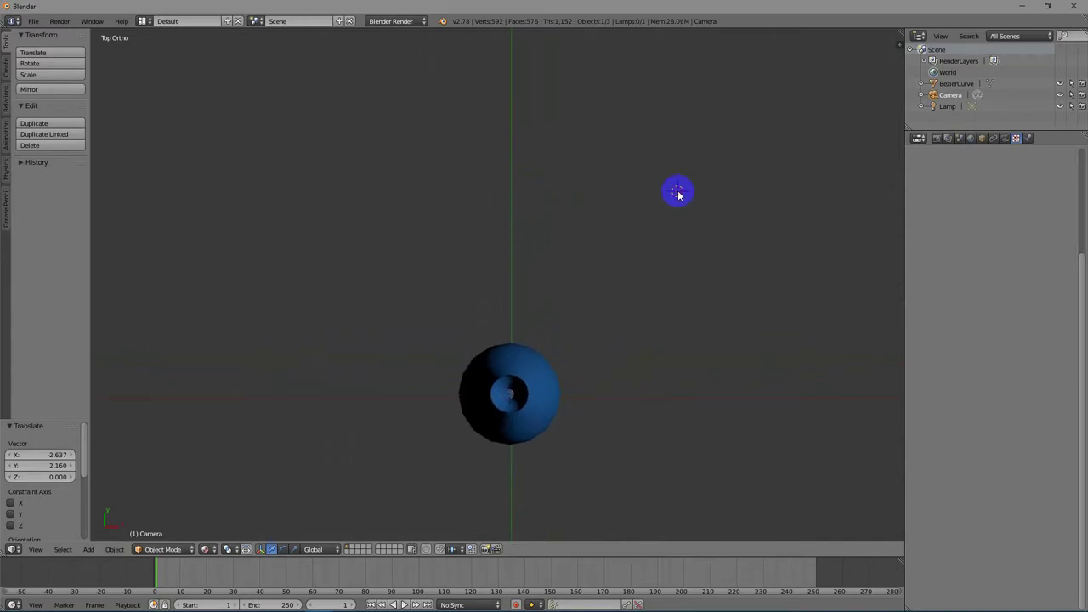
shift+middle_drag(698, 177, 603, 255)
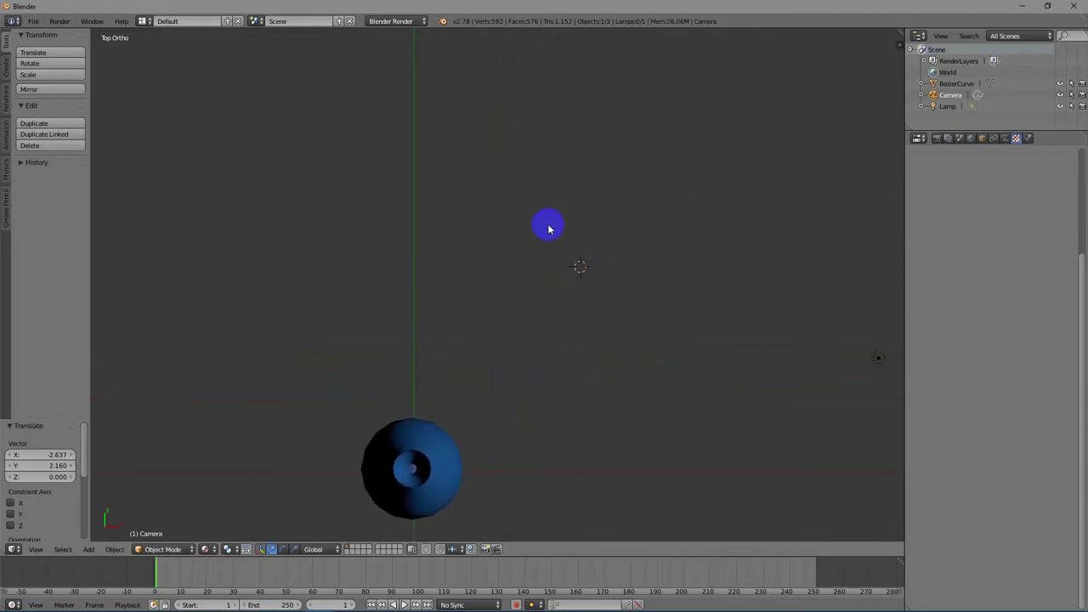
In the top view, add a UV sphere in the empty area behind the vase and scale it to 0.113.
click(529, 270)
middle_drag(552, 260, 619, 209)
key(KP_7)
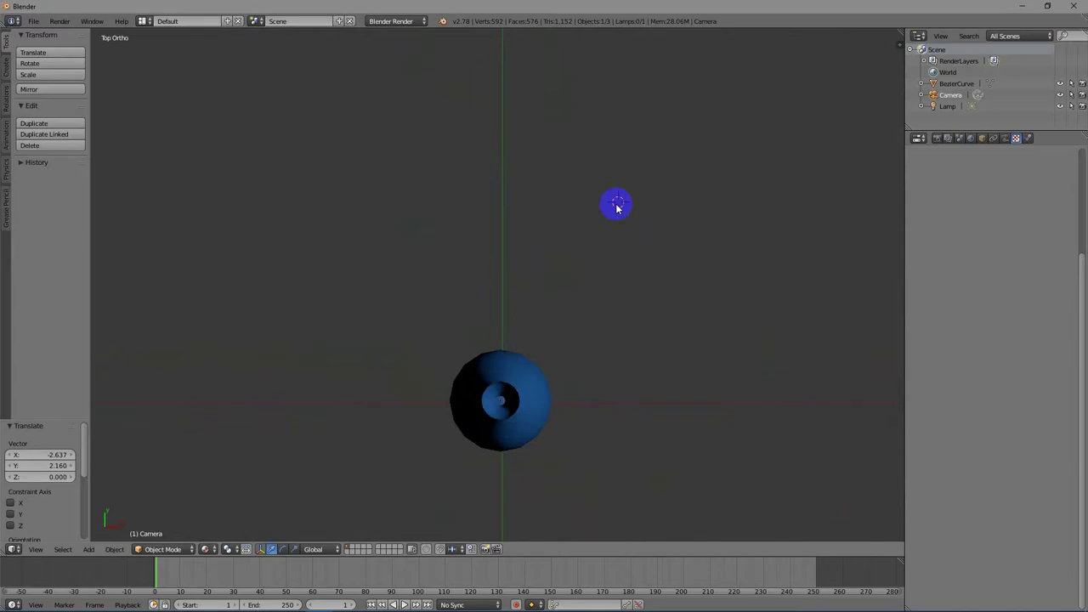
key(shift+a)
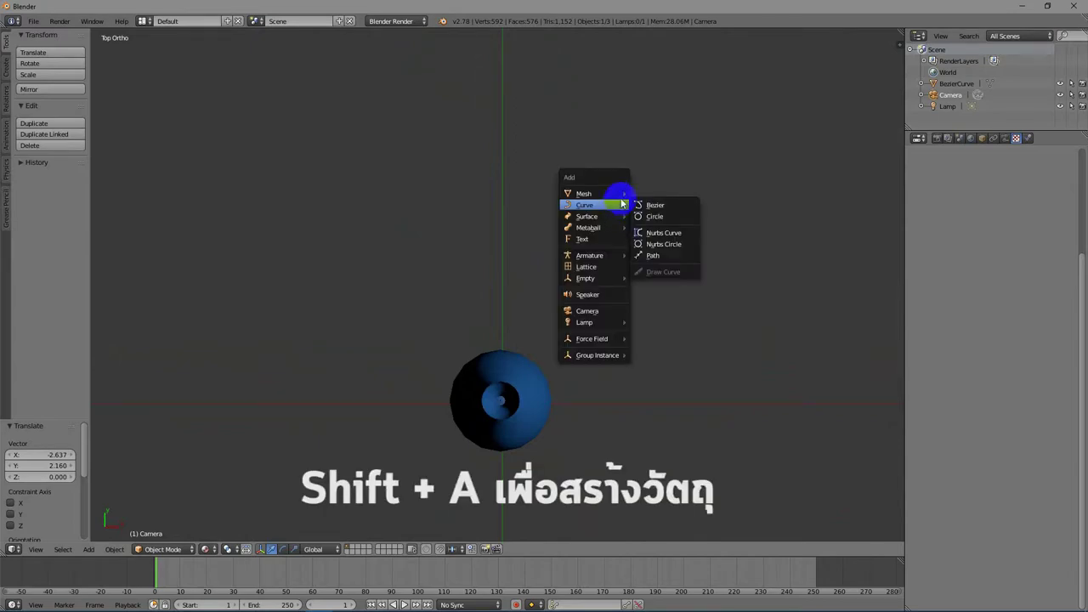
mouse_move(614, 194)
click(670, 233)
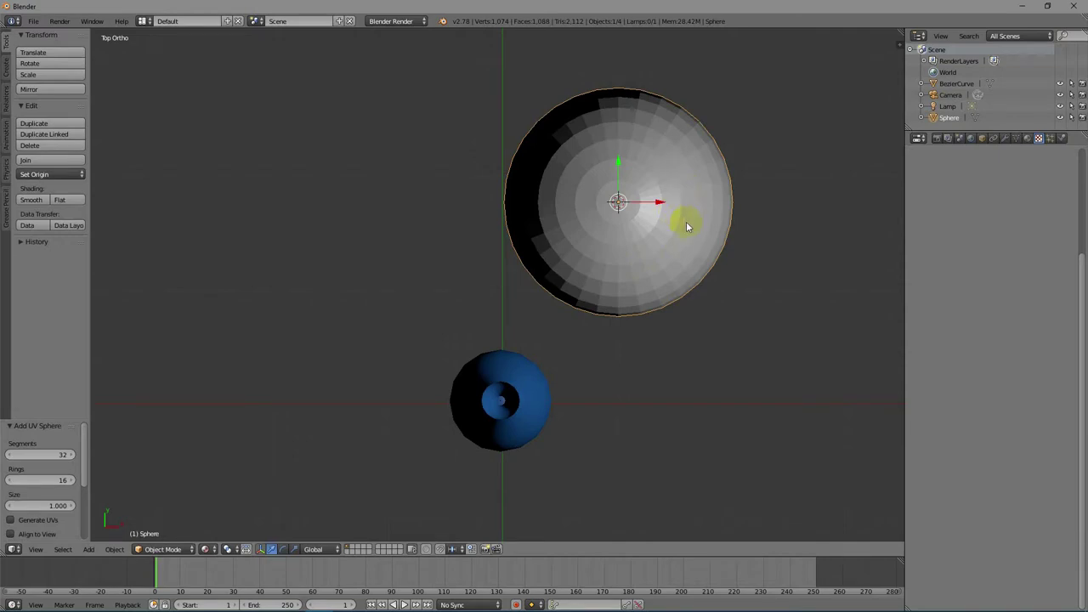
key(s)
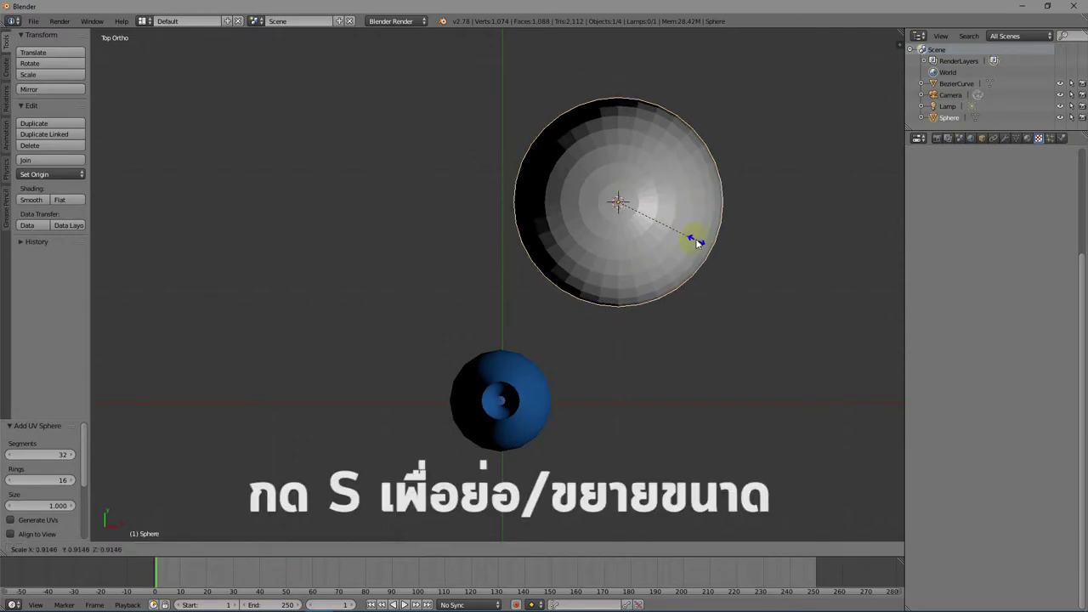
click(626, 213)
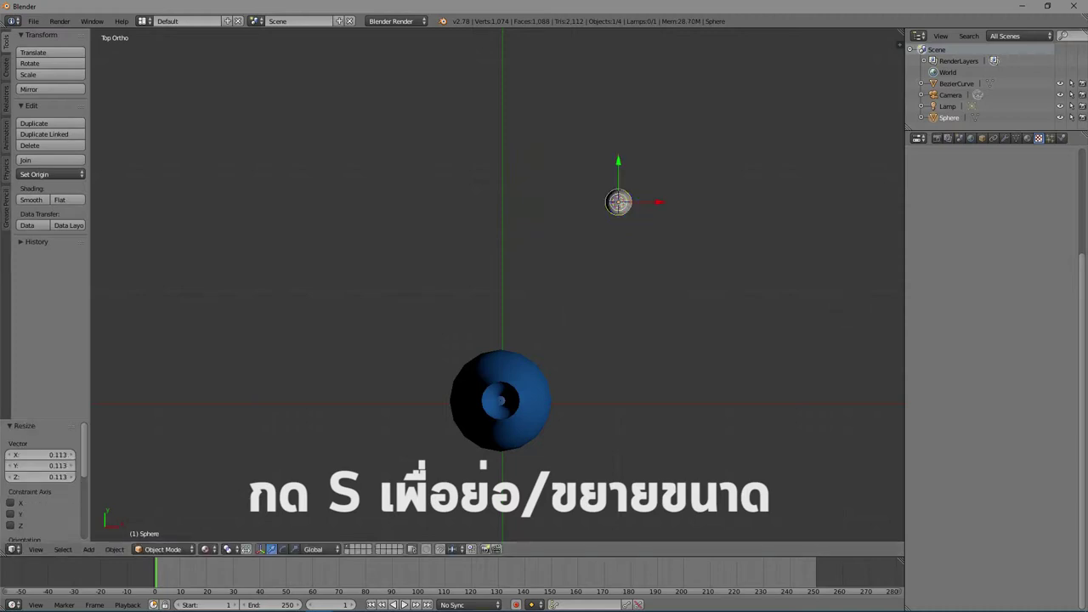
Enter Edit Mode on the small sphere and select only the pole vertex at its centre in the top view.
scroll(635, 197, up, 2)
scroll(681, 204, up, 2)
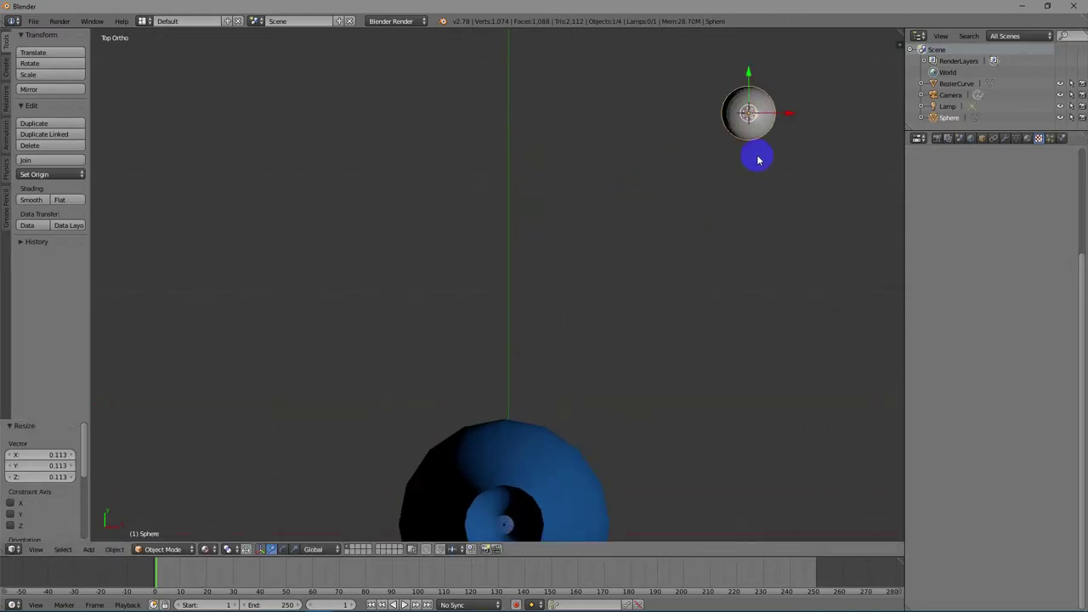
shift+middle_drag(760, 155, 579, 247)
shift+middle_drag(614, 200, 599, 240)
scroll(579, 260, up, 3)
mouse_move(672, 268)
middle_down()
mouse_move(649, 270)
mouse_move(665, 252)
middle_up()
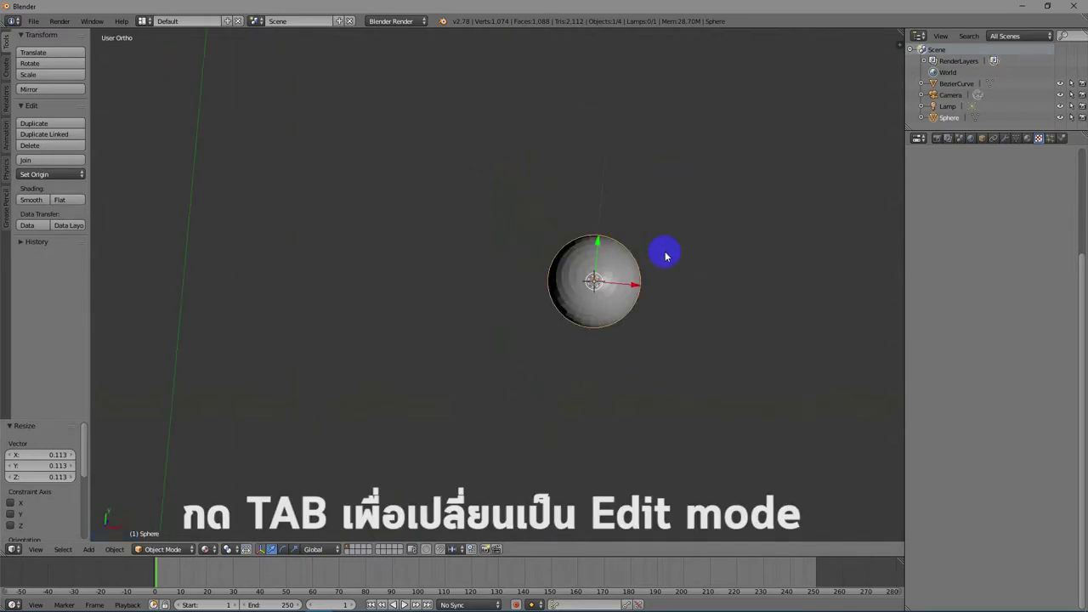
key(KP_7)
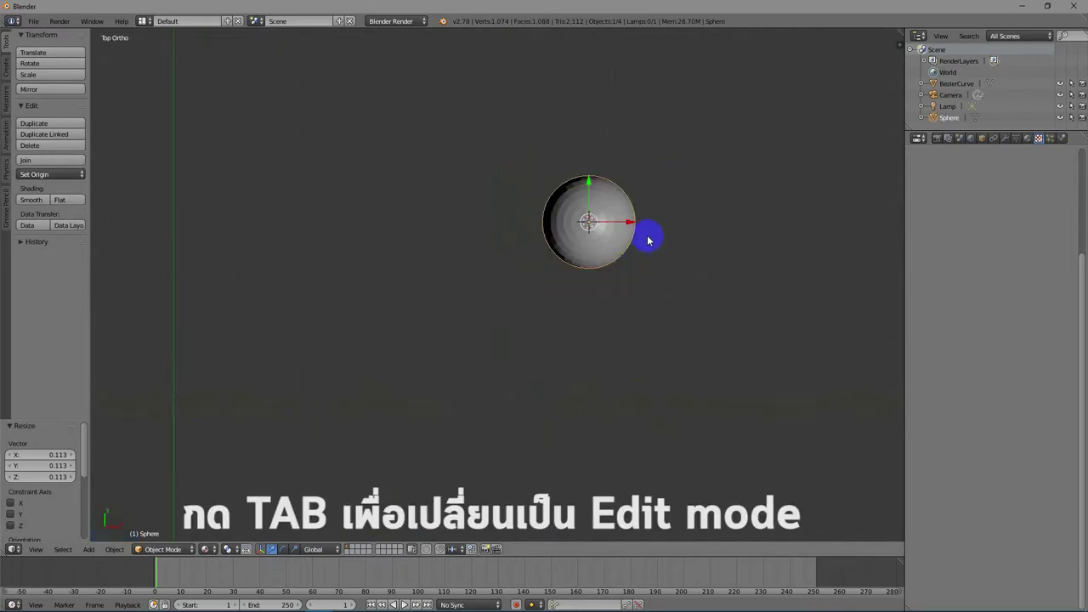
key(Tab)
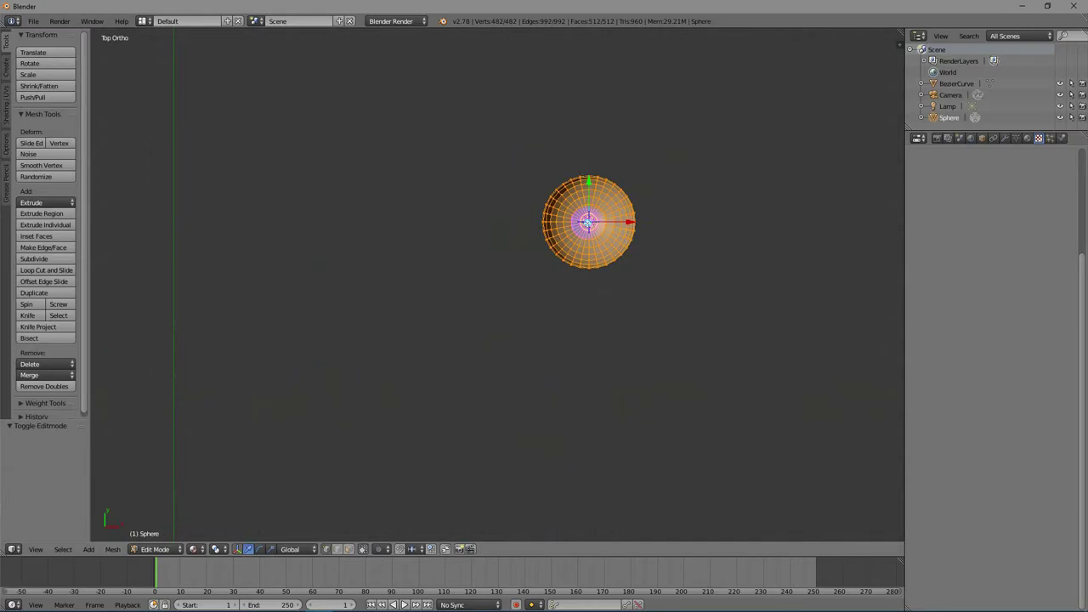
right_click(589, 221)
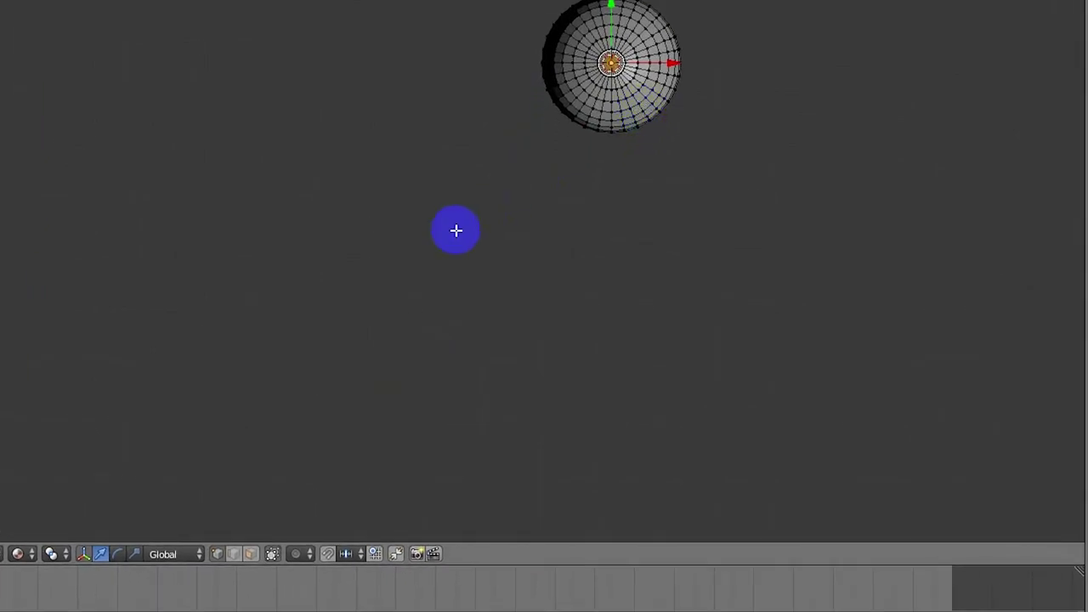
Enable proportional editing for the sphere's mesh.
click(302, 553)
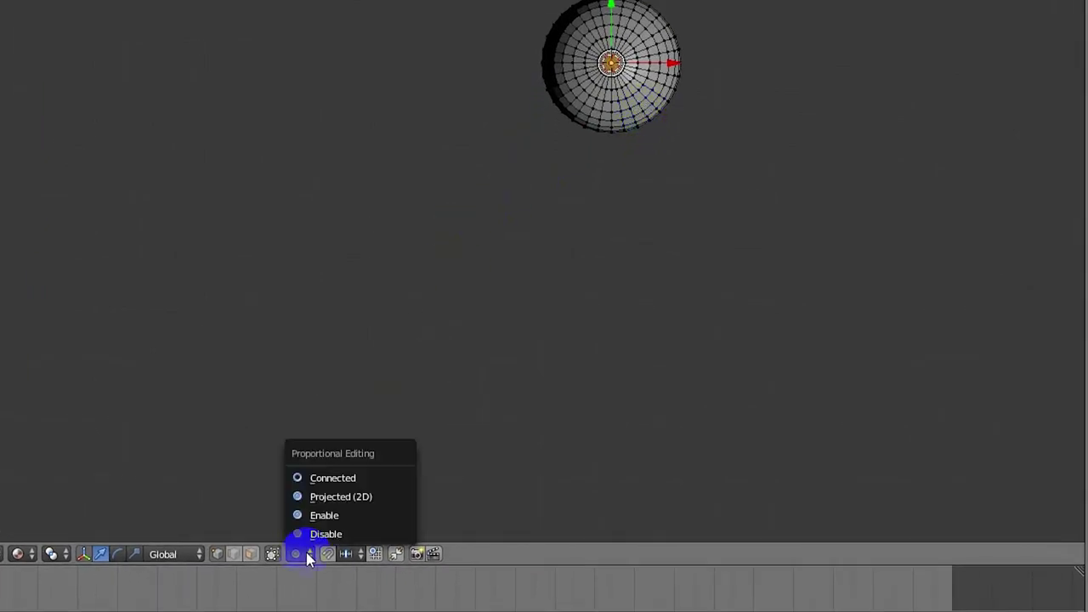
click(336, 516)
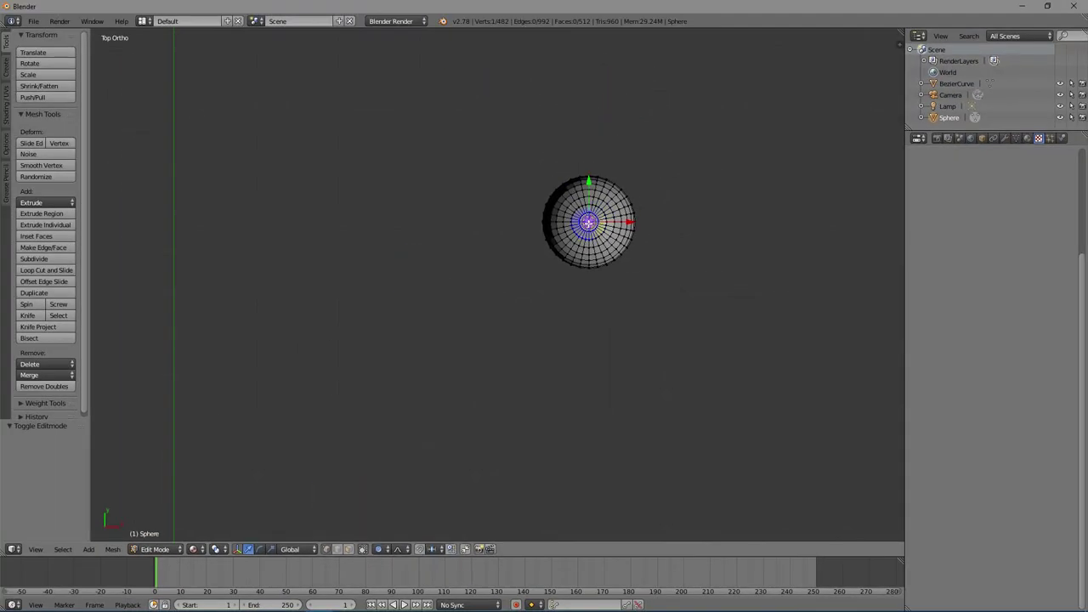
key(g)
right_click(594, 228)
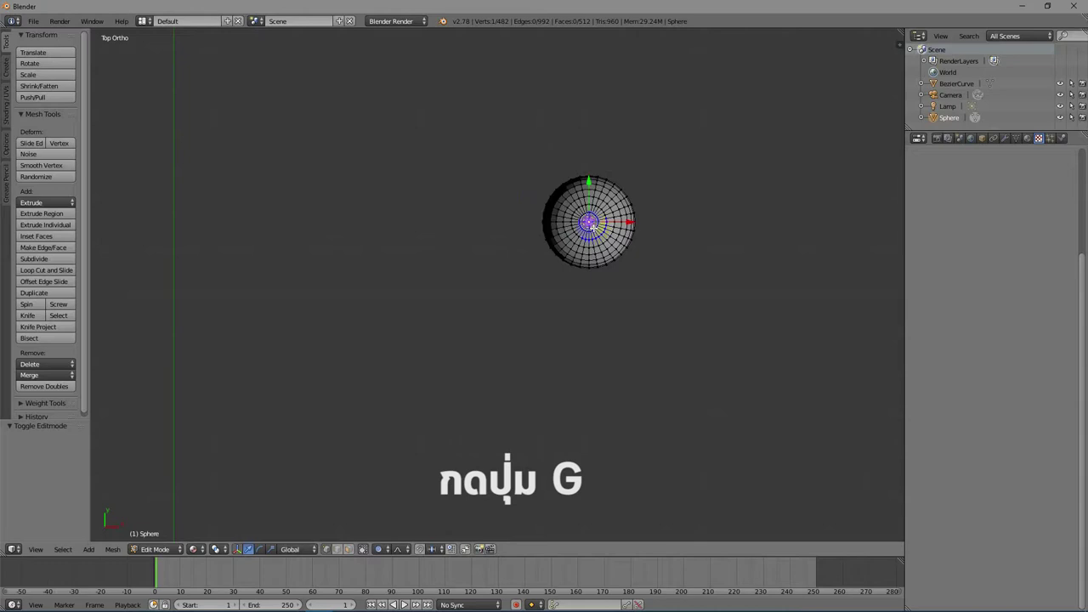
Start moving the pole vertex and tune the proportional influence circle to slightly larger than the sphere, at a size of about 0.18.
key(g)
scroll(589, 225, up, 8)
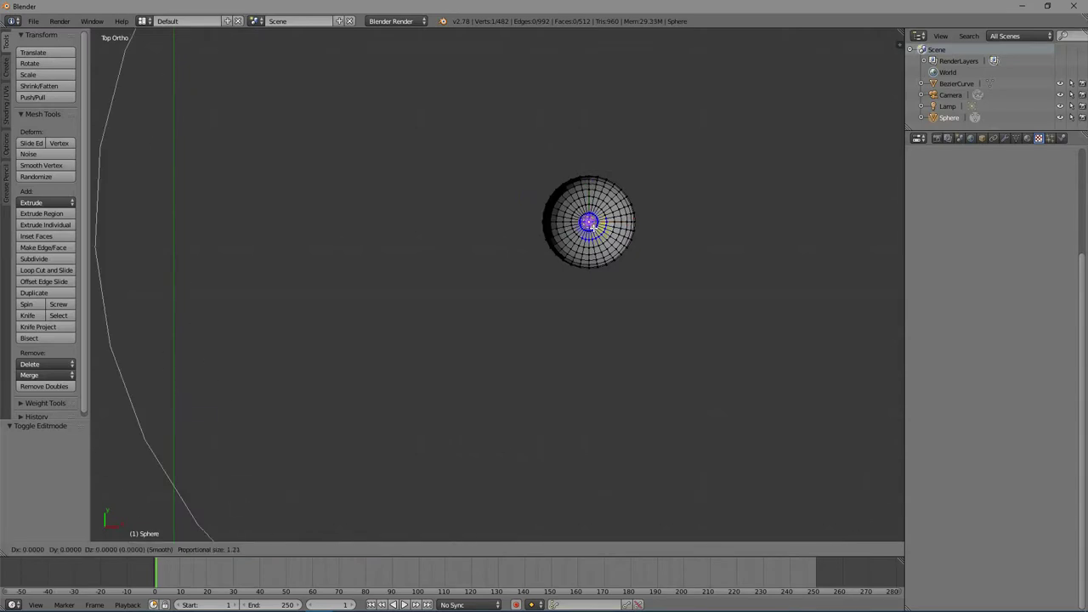
scroll(593, 230, up, 5)
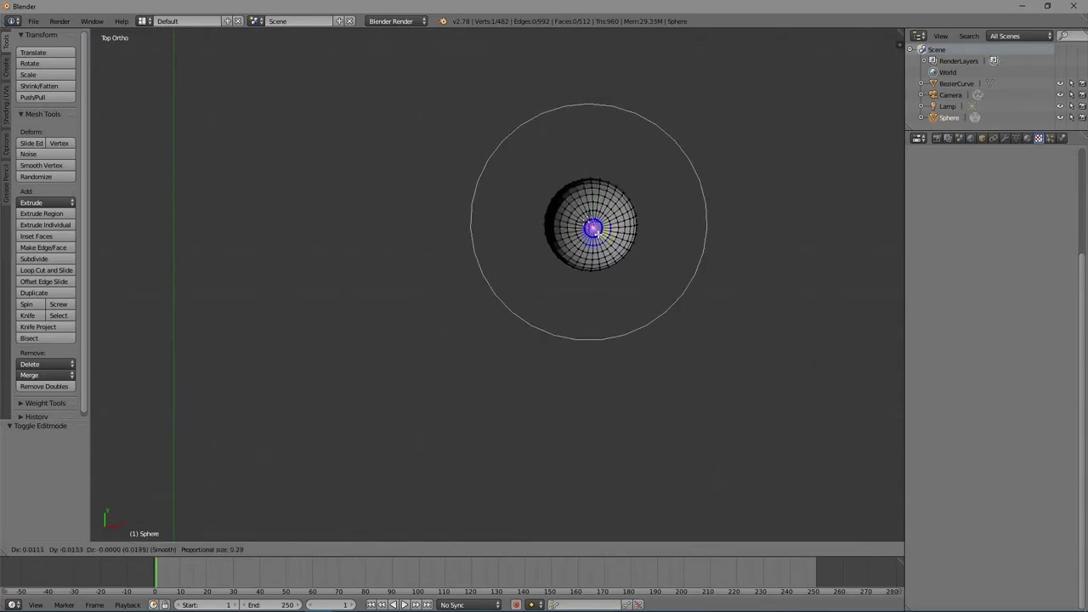
scroll(593, 228, up, 5)
scroll(591, 226, up, 5)
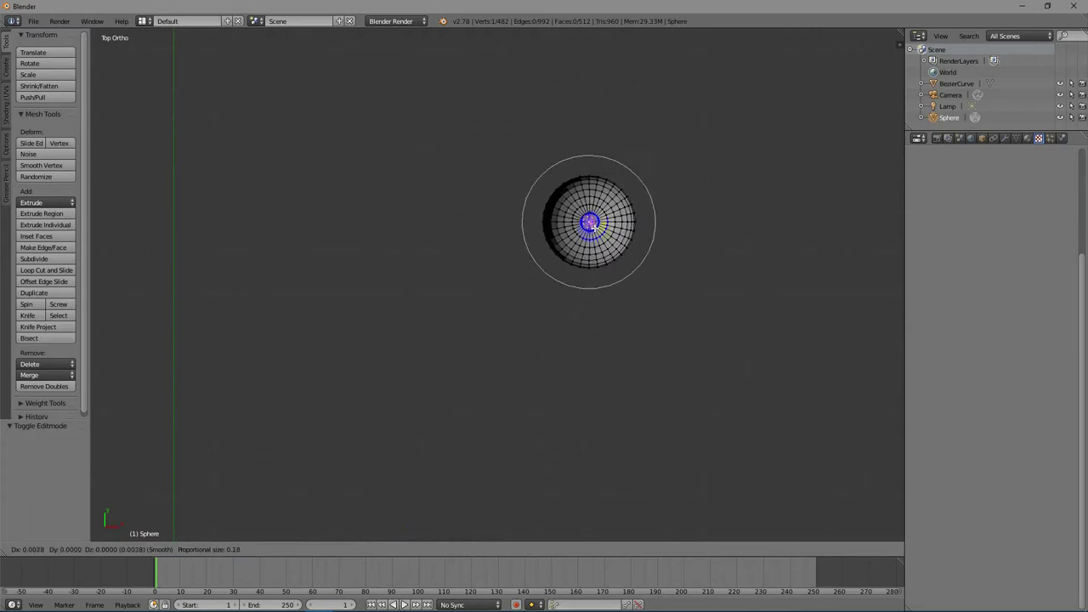
scroll(591, 224, down, 3)
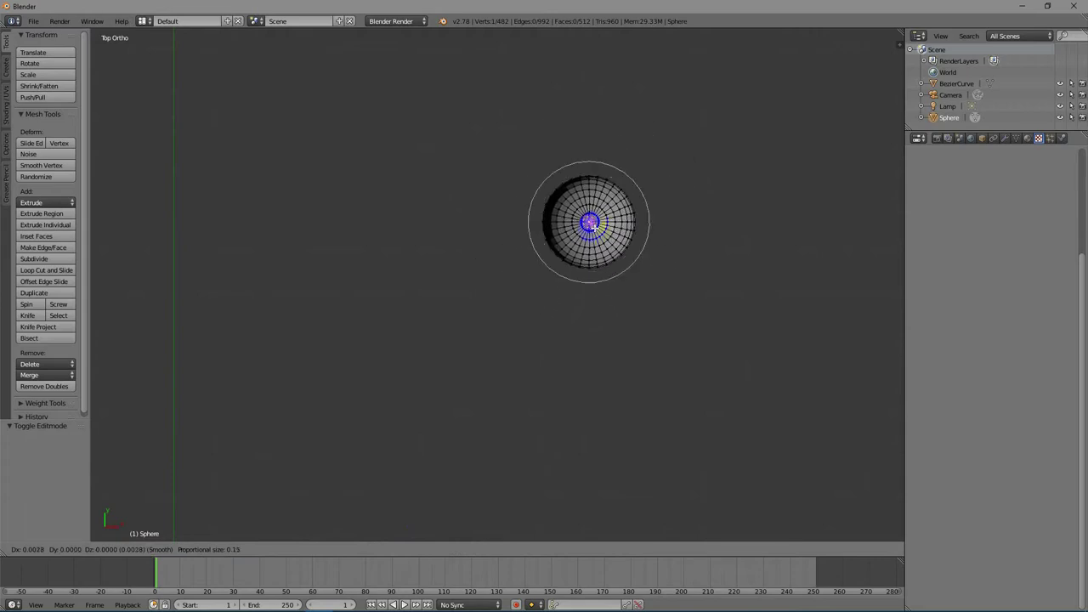
scroll(591, 224, up, 2)
scroll(591, 224, down, 4)
scroll(591, 225, up, 3)
scroll(591, 224, down, 2)
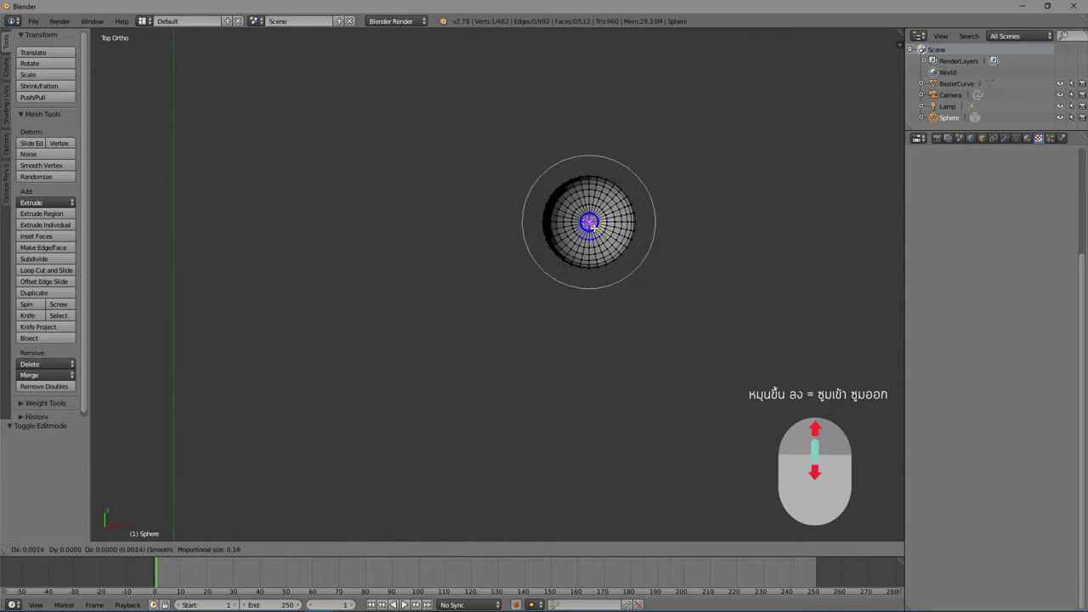
scroll(593, 225, up, 1)
scroll(592, 226, up, 1)
scroll(593, 227, down, 2)
scroll(593, 226, up, 4)
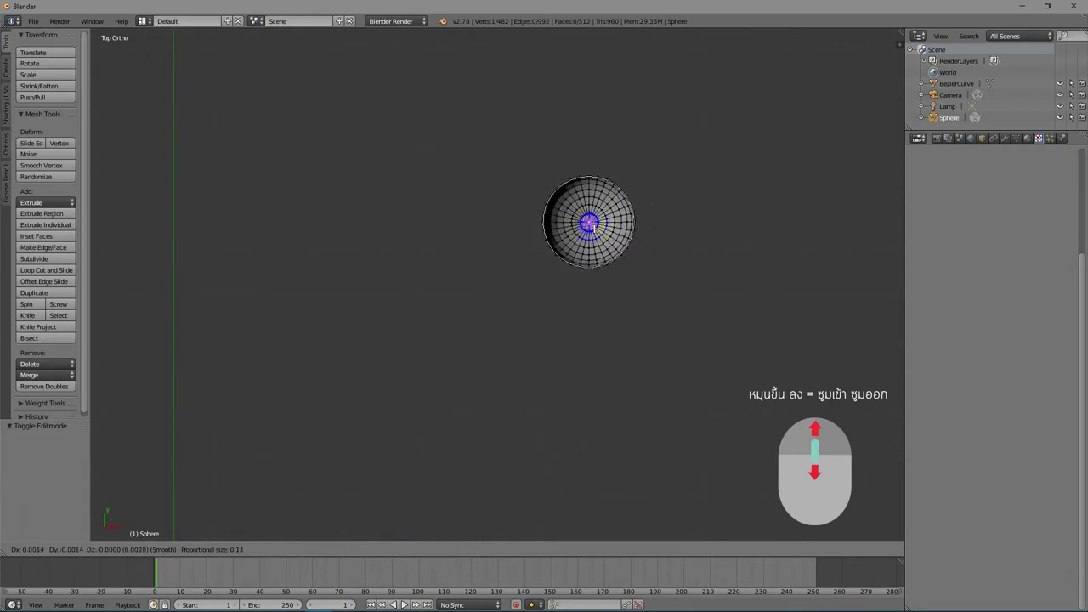
scroll(592, 224, down, 2)
scroll(593, 225, up, 2)
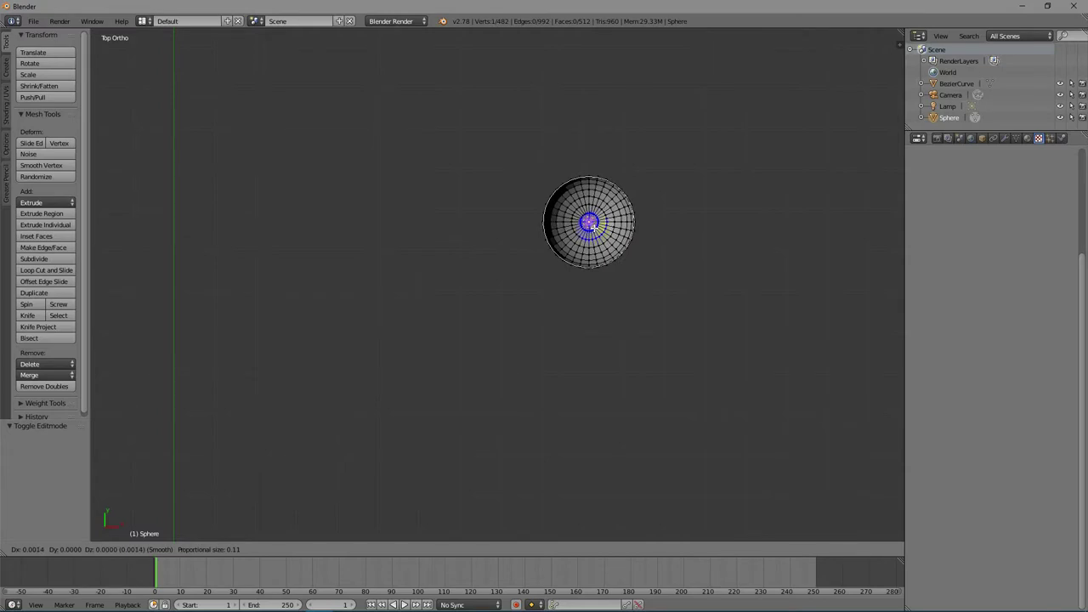
scroll(591, 225, down, 4)
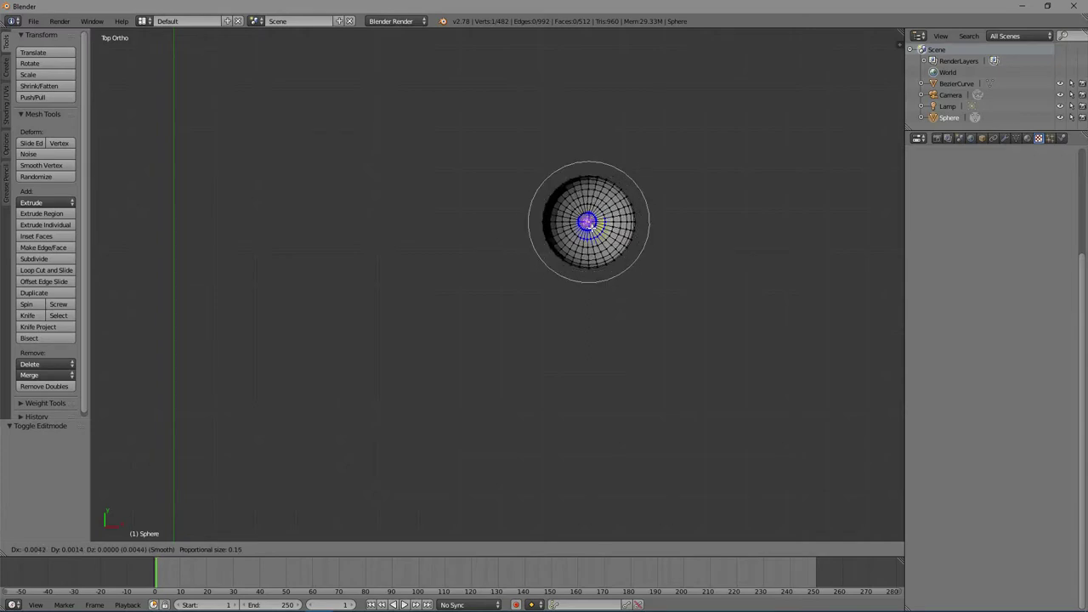
scroll(587, 224, down, 2)
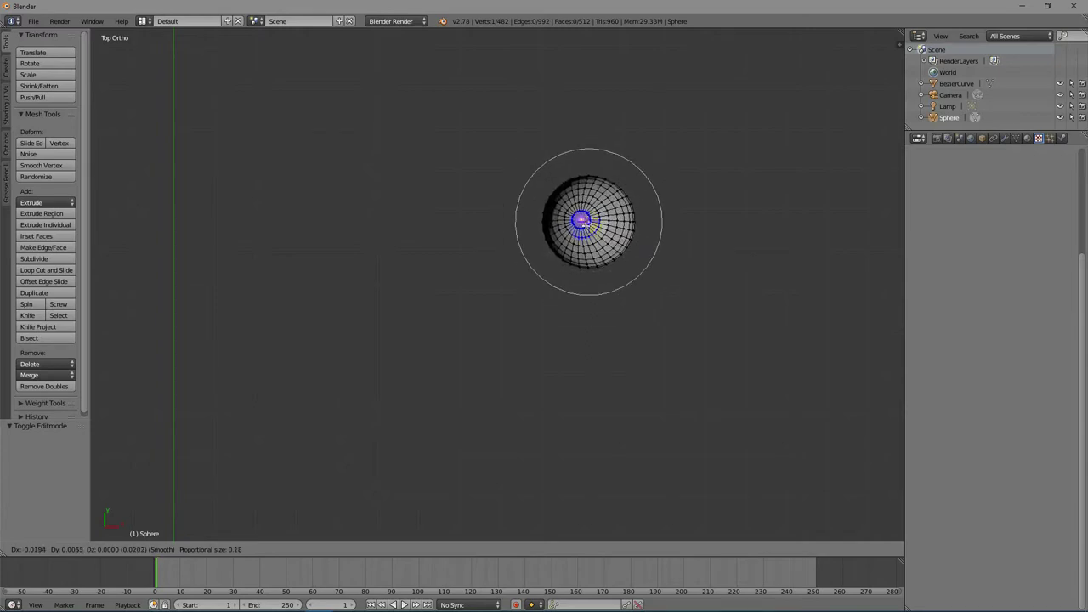
scroll(589, 224, down, 6)
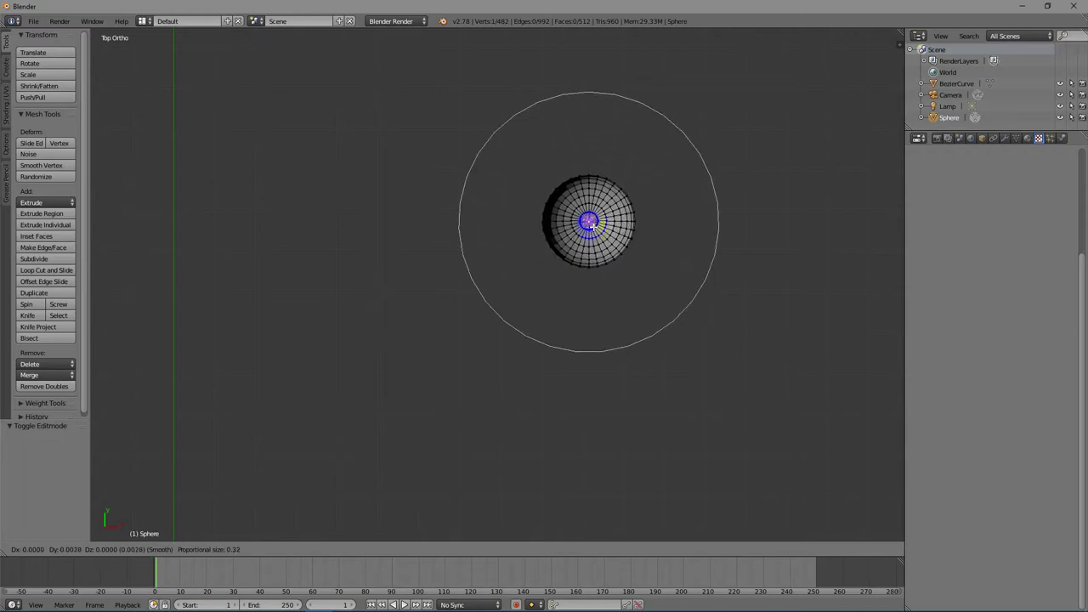
scroll(589, 226, down, 1)
scroll(589, 225, up, 1)
scroll(589, 225, down, 1)
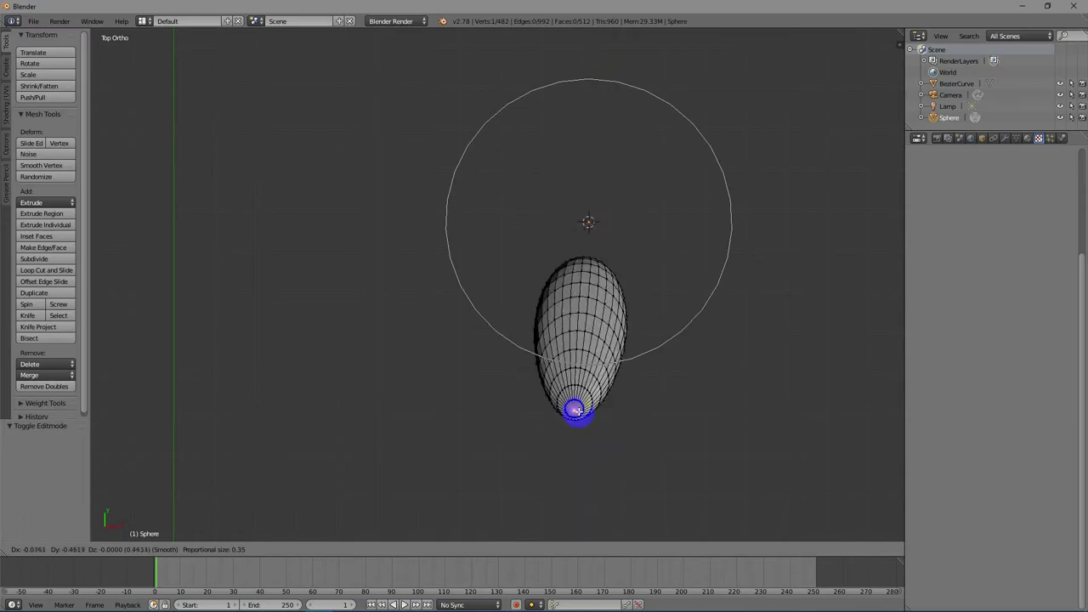
scroll(616, 225, down, 3)
scroll(612, 234, up, 4)
scroll(613, 234, up, 8)
scroll(579, 161, down, 2)
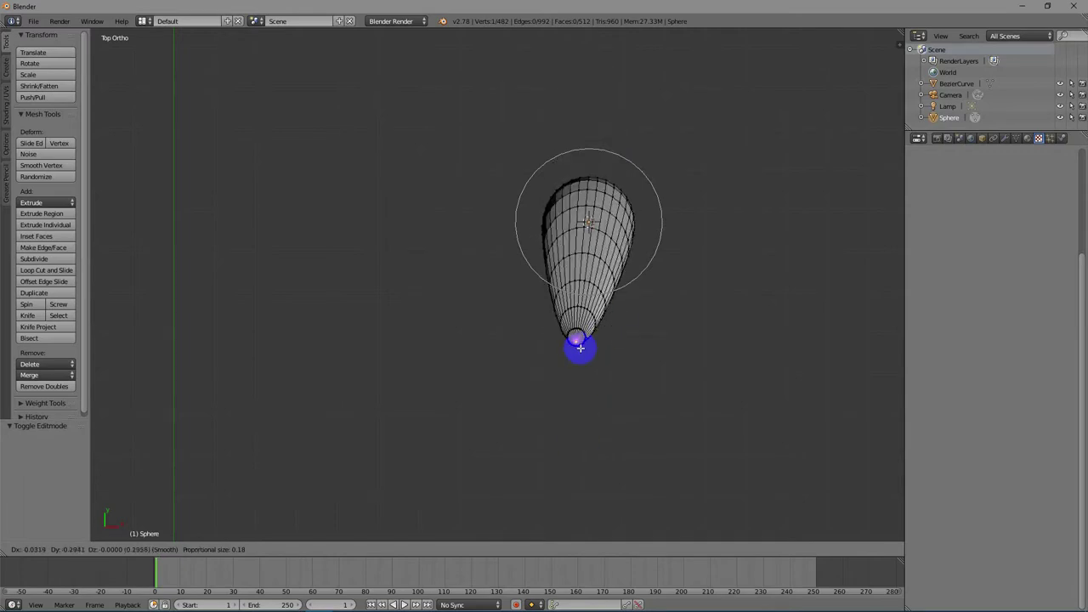
Pull the pole vertex -0.580 along Y with a proportional size of 0.26, stretching the sphere into an elongated petal shape.
key(y)
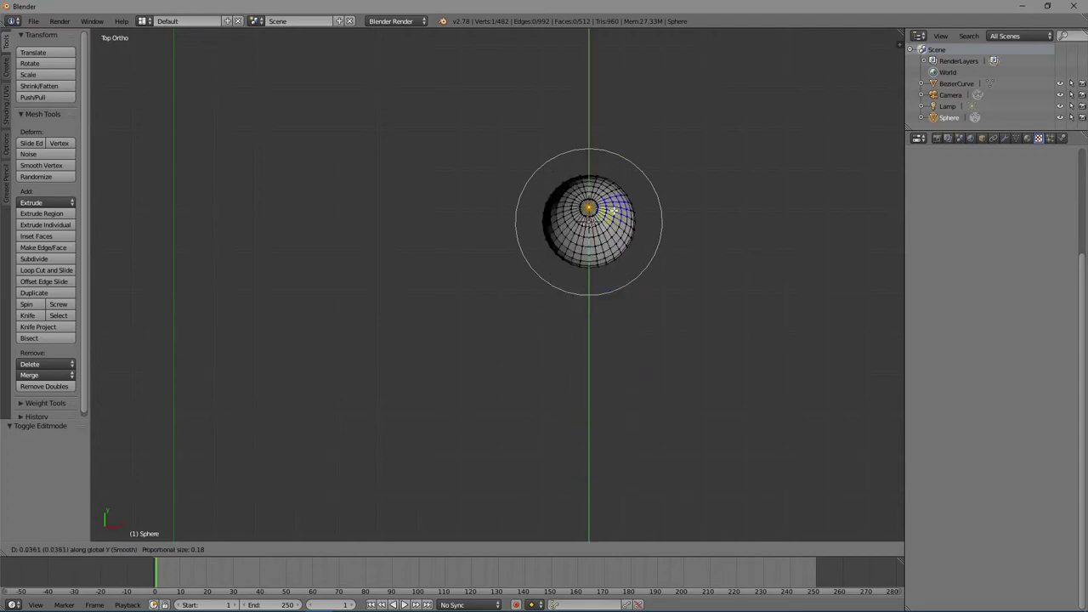
scroll(598, 425, down, 3)
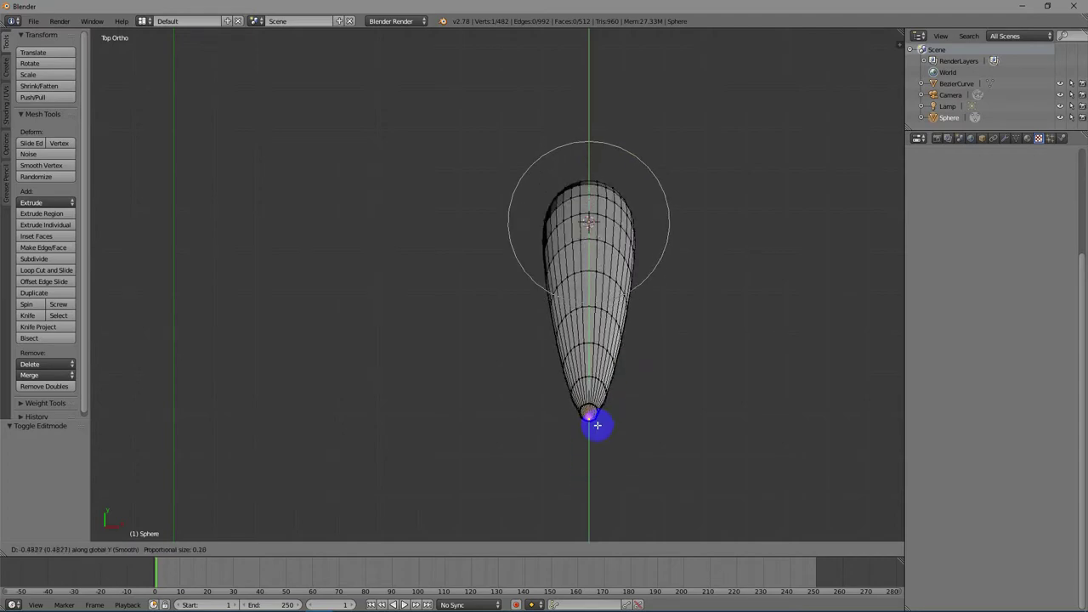
scroll(598, 424, up, 1)
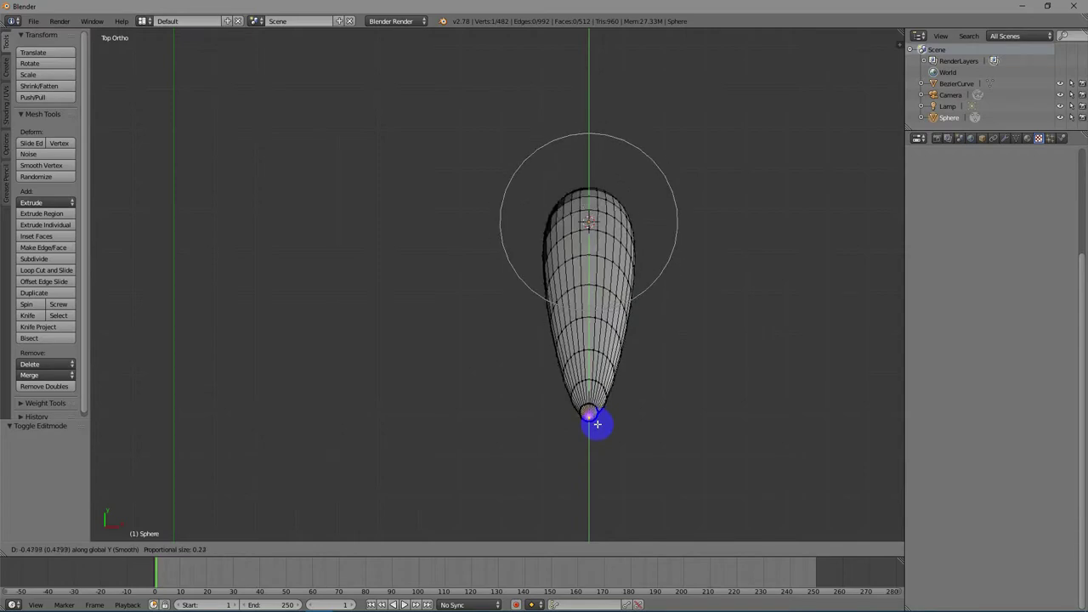
scroll(598, 424, down, 2)
scroll(598, 425, up, 1)
scroll(598, 424, down, 1)
scroll(598, 425, down, 2)
scroll(597, 424, up, 2)
scroll(598, 424, up, 3)
scroll(597, 423, down, 3)
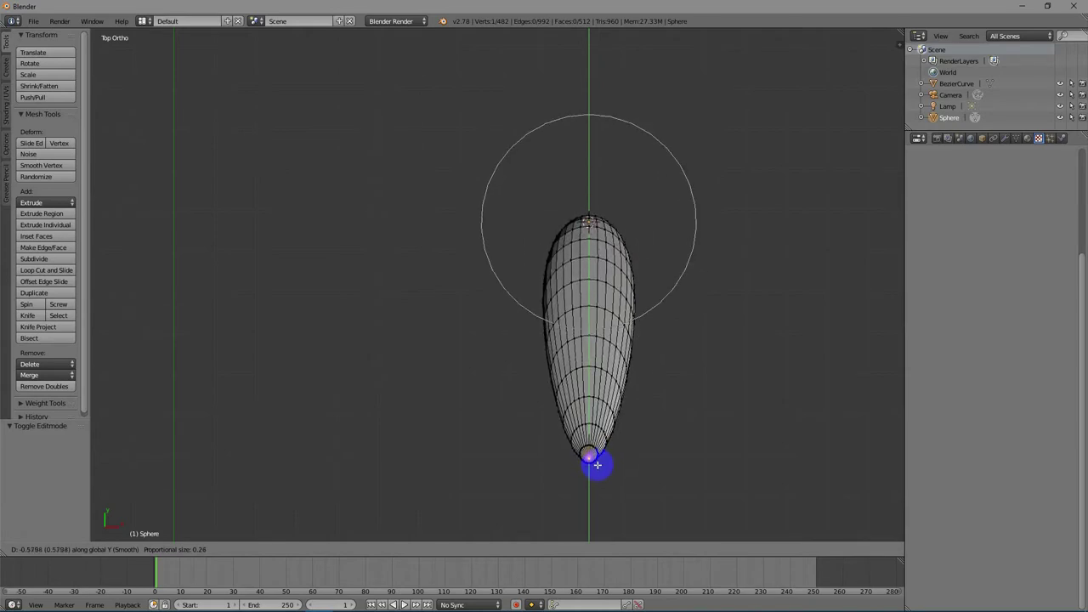
click(598, 464)
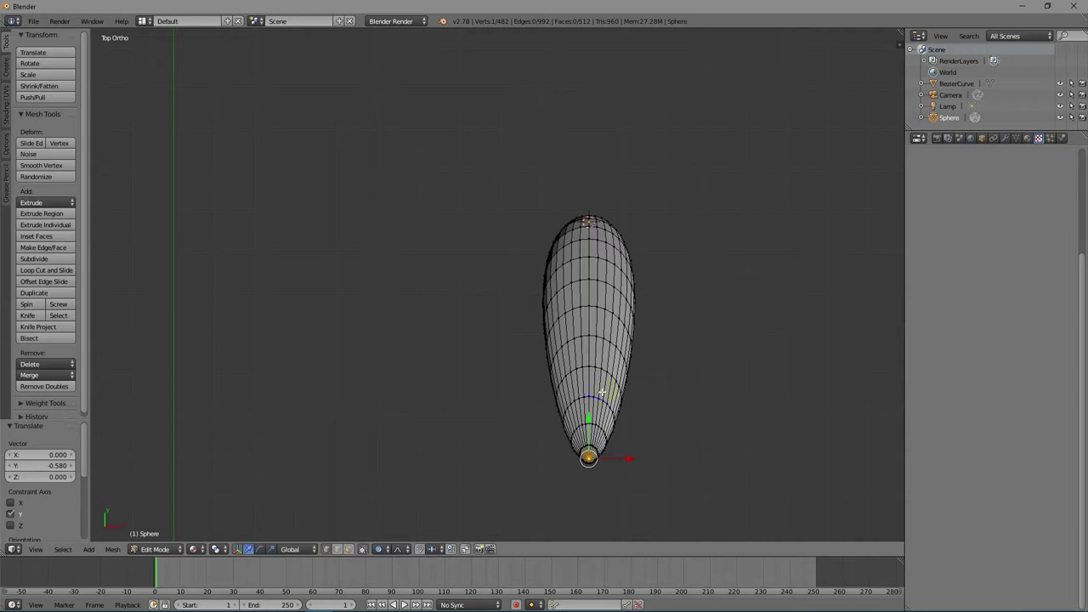
In the right view, move the petal's narrow tip vertex 0.004 along Y and -0.191 along Z with a proportional size of 0.51.
key(KP_3)
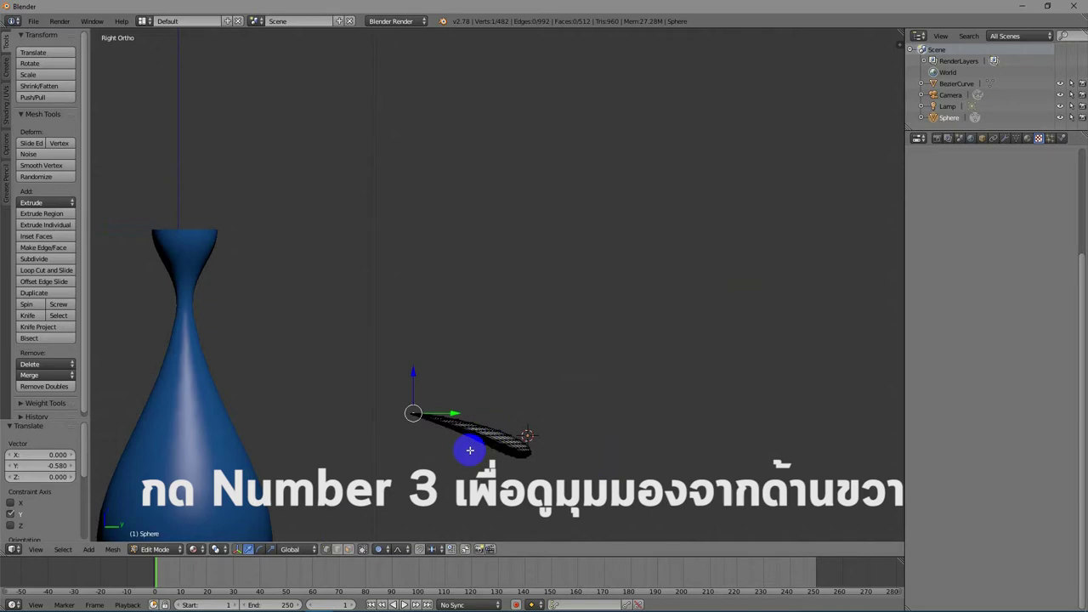
shift+middle_drag(470, 450, 542, 396)
scroll(685, 274, up, 5)
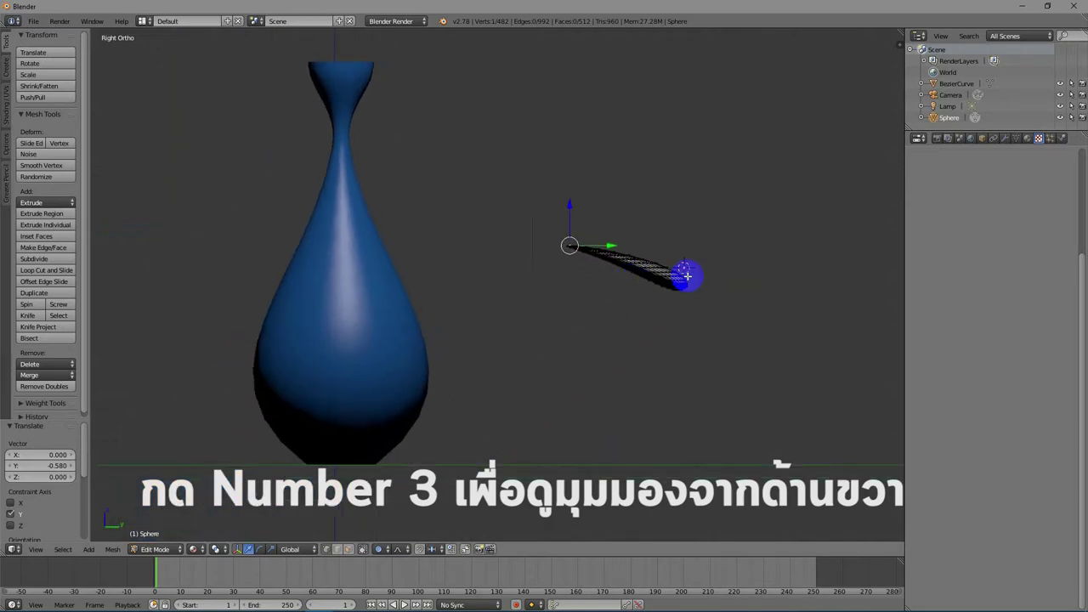
middle_drag(826, 248, 624, 206)
scroll(626, 233, up, 2)
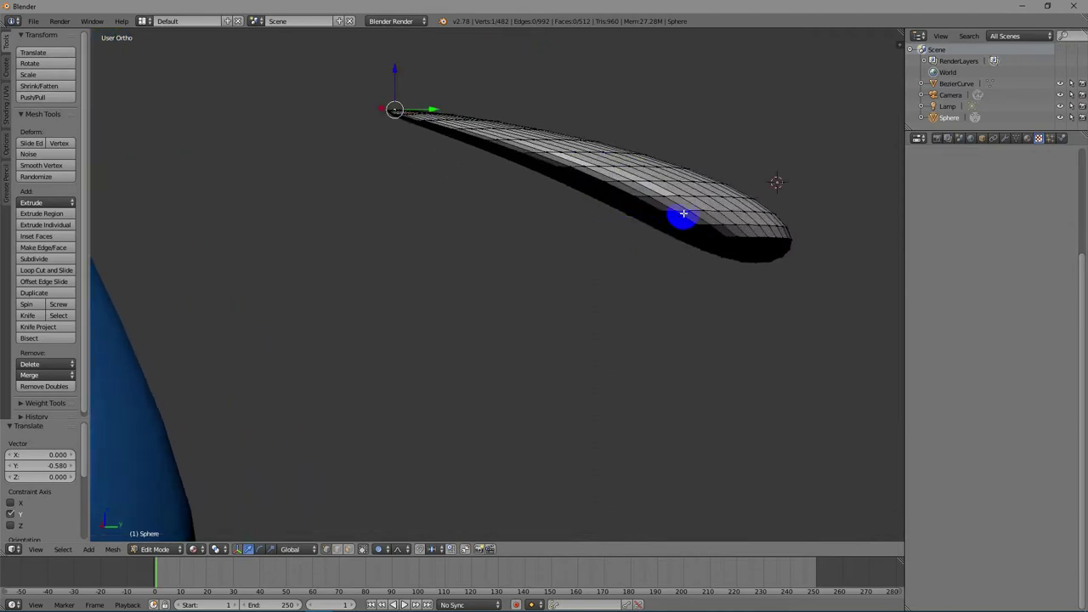
key(KP_3)
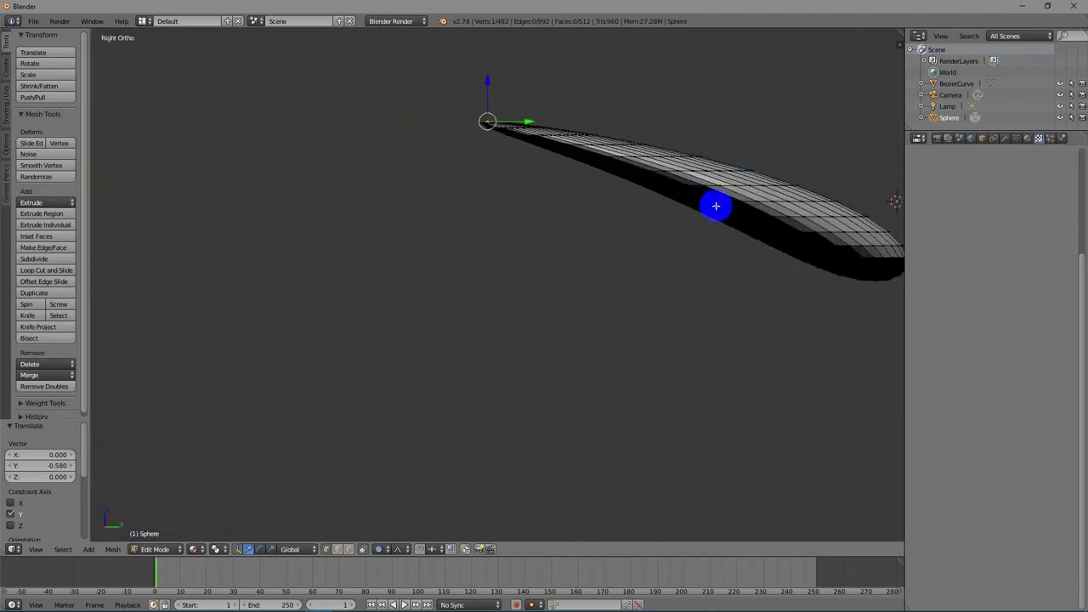
shift+middle_drag(730, 195, 580, 259)
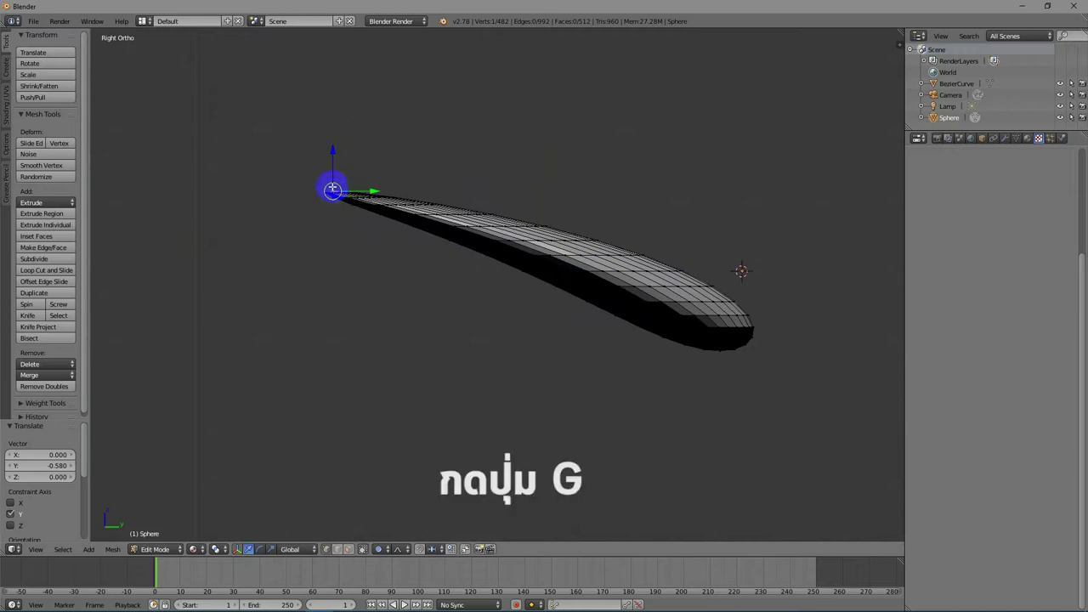
key(g)
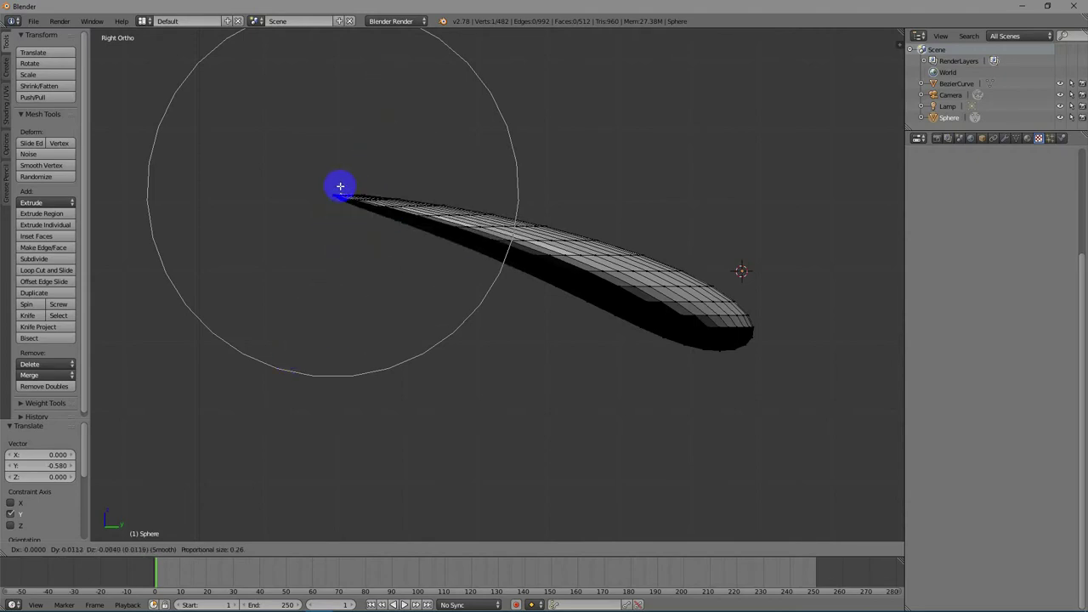
scroll(341, 192, up, 3)
scroll(342, 196, down, 5)
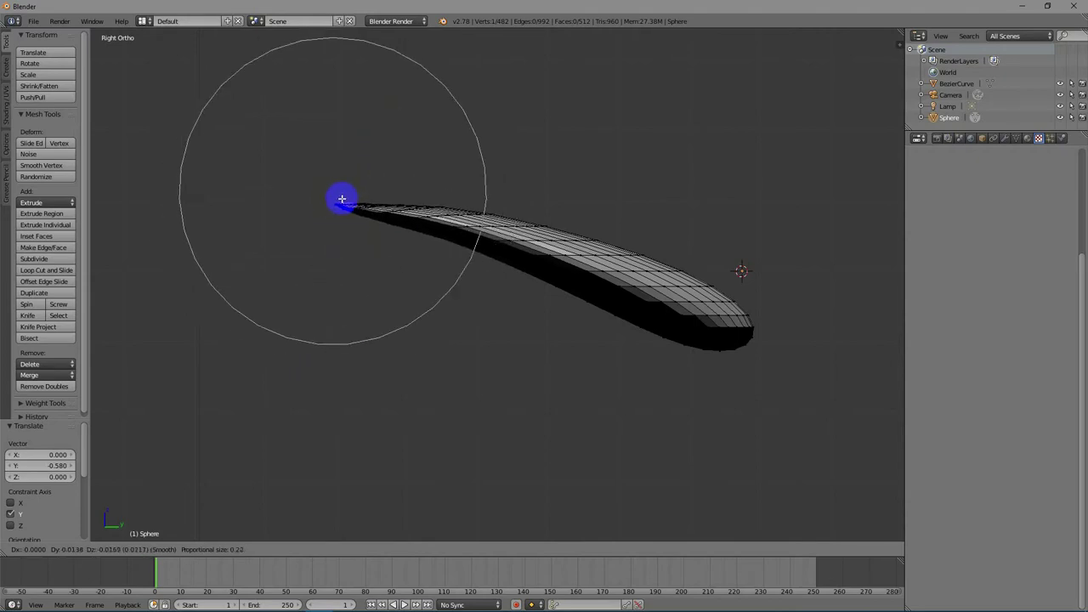
scroll(341, 204, up, 5)
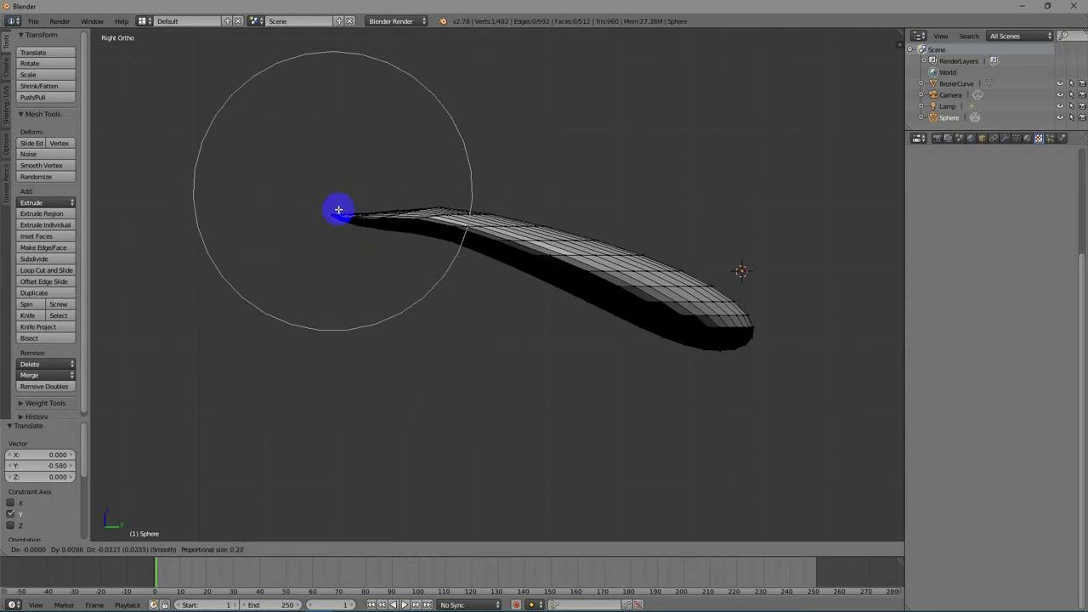
scroll(330, 200, up, 2)
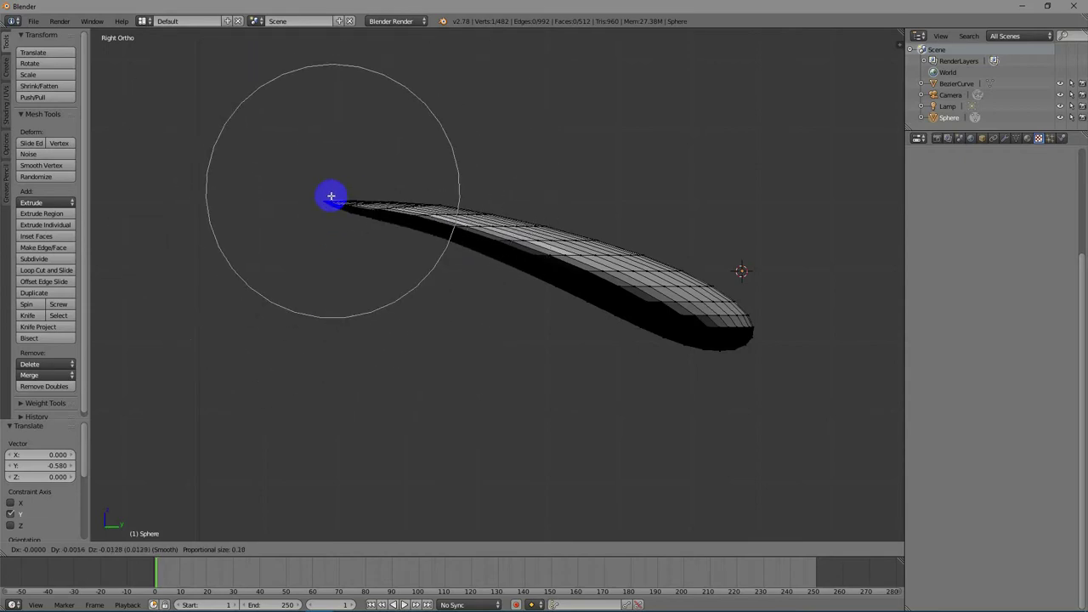
scroll(328, 206, down, 2)
scroll(332, 209, down, 12)
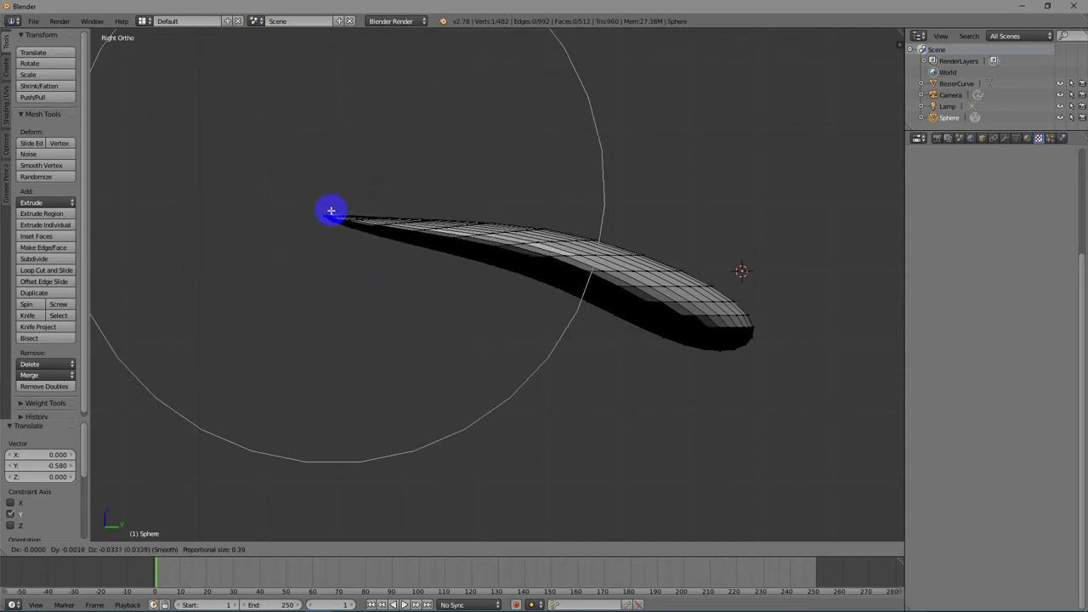
scroll(331, 216, down, 1)
scroll(331, 218, up, 4)
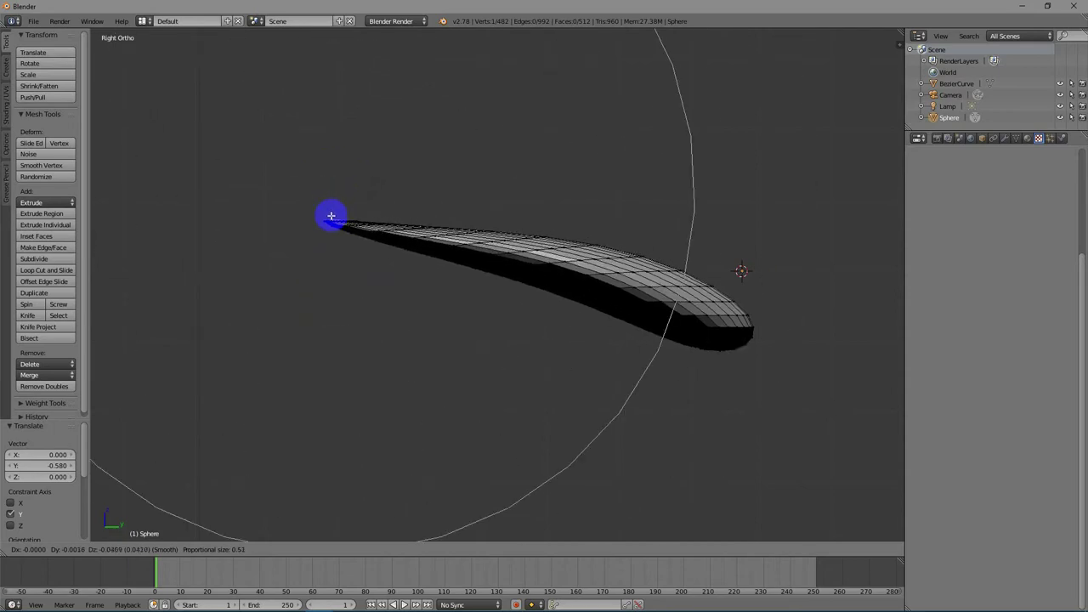
scroll(332, 219, down, 4)
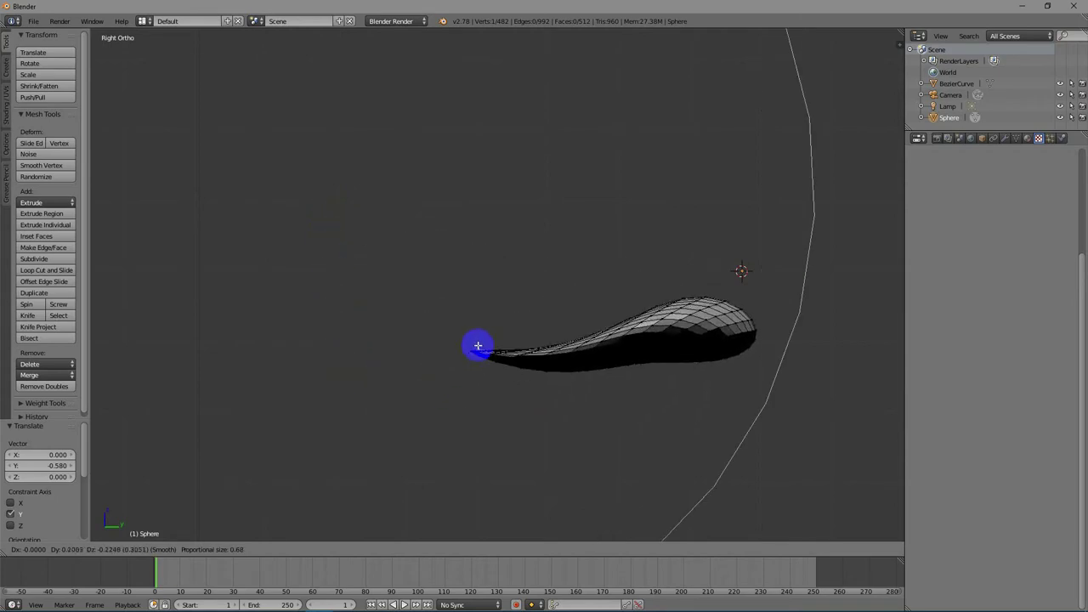
scroll(477, 346, up, 2)
scroll(408, 308, down, 3)
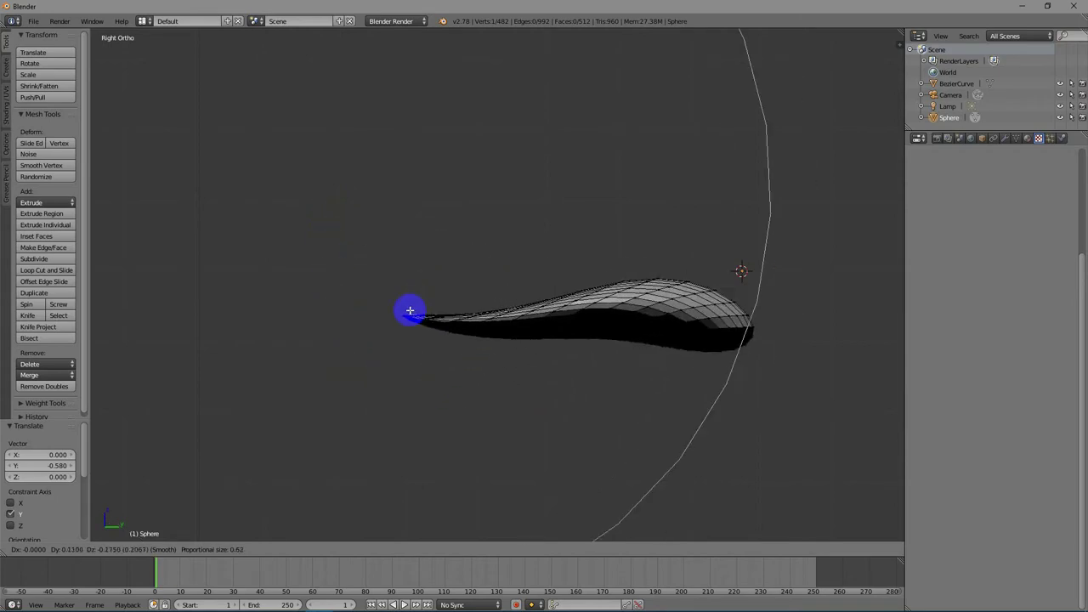
scroll(410, 308, up, 5)
scroll(410, 308, down, 2)
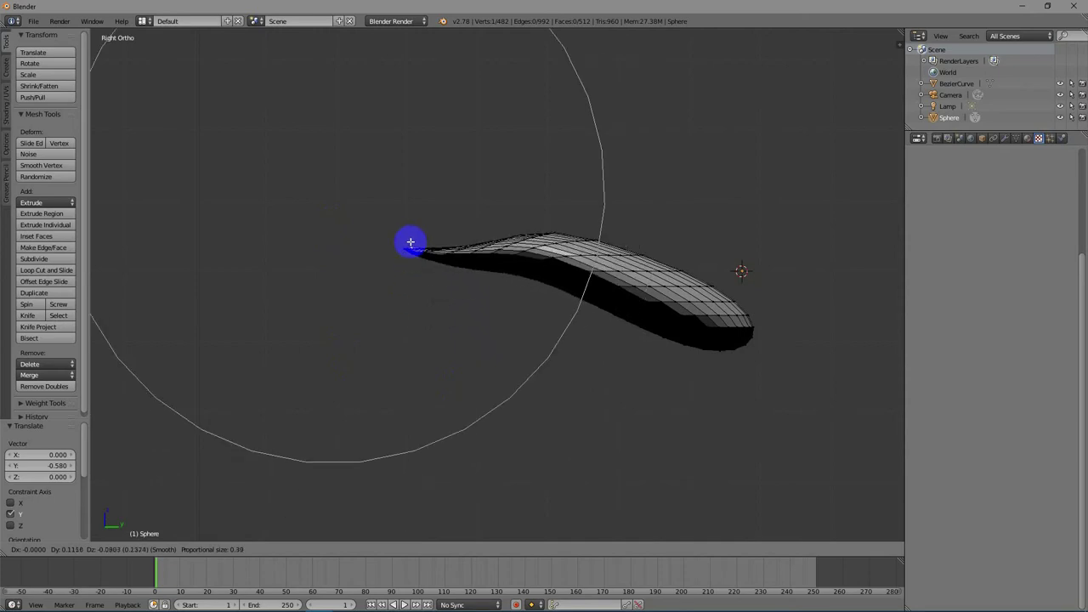
scroll(404, 246, up, 2)
scroll(404, 246, down, 2)
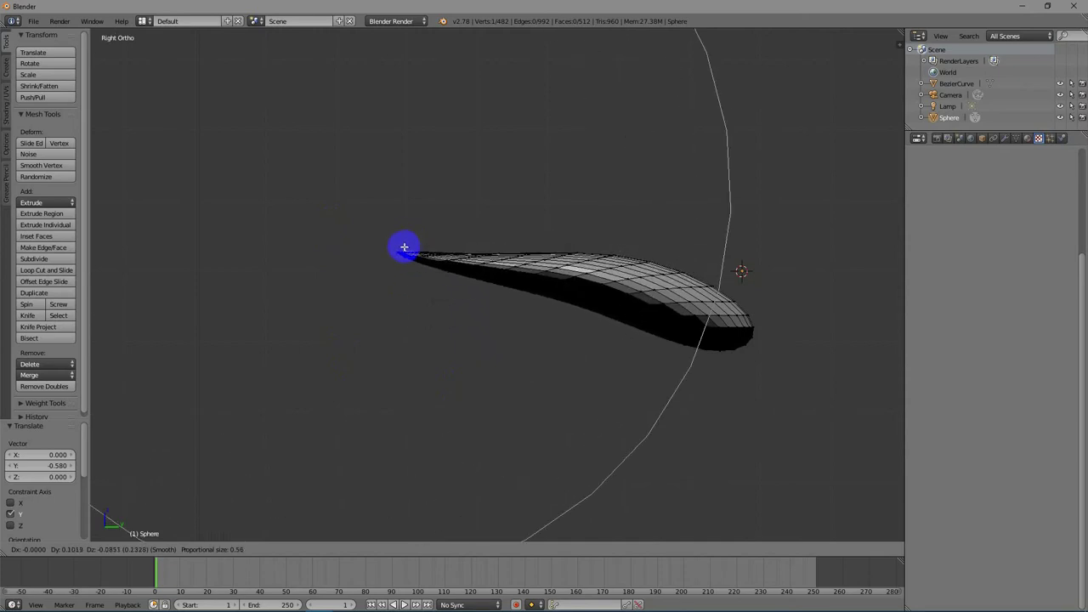
scroll(407, 248, down, 1)
scroll(405, 247, down, 1)
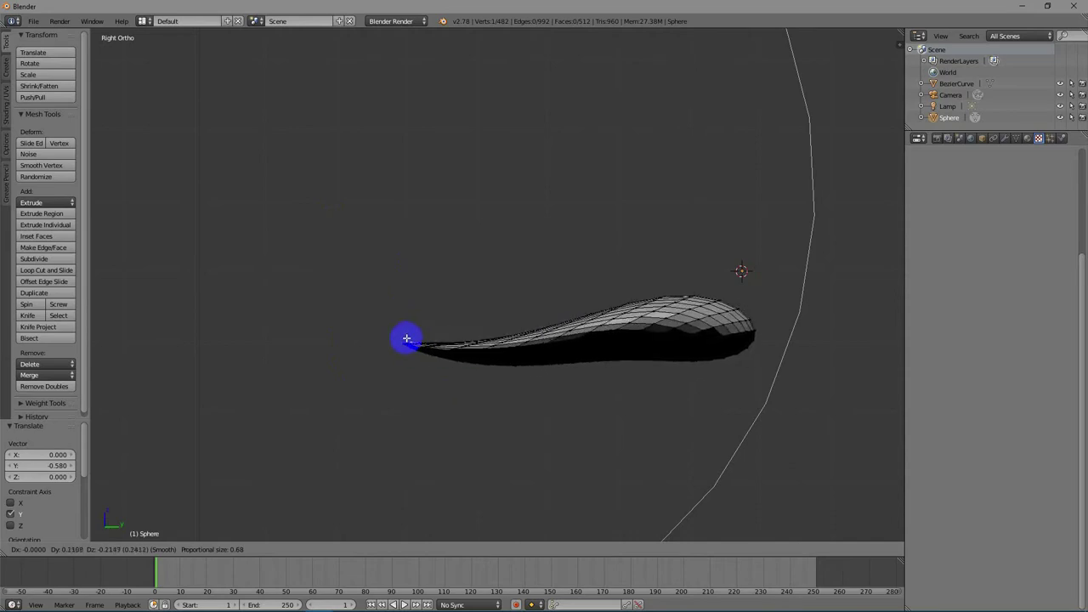
scroll(324, 323, up, 2)
scroll(335, 323, up, 1)
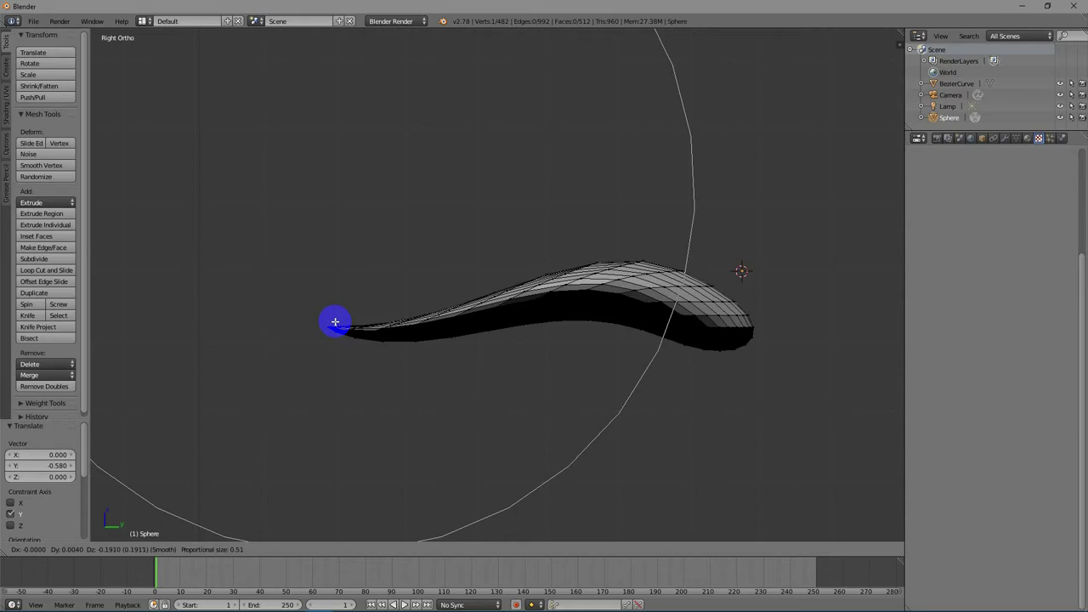
click(335, 322)
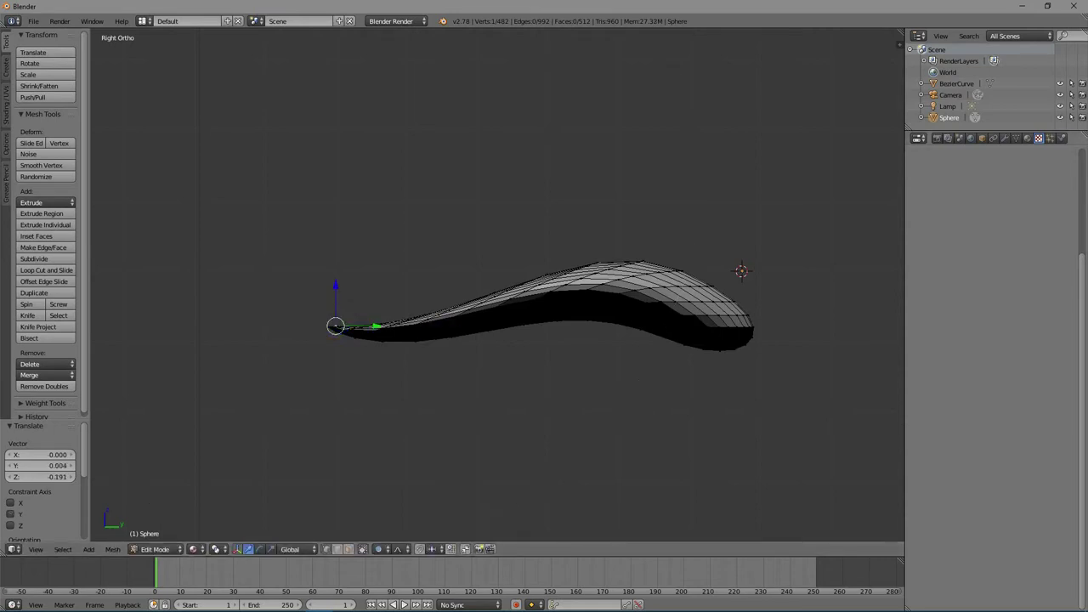
Place the 3D cursor just above the petal's narrow tip and return to Object Mode.
click(343, 300)
click(337, 267)
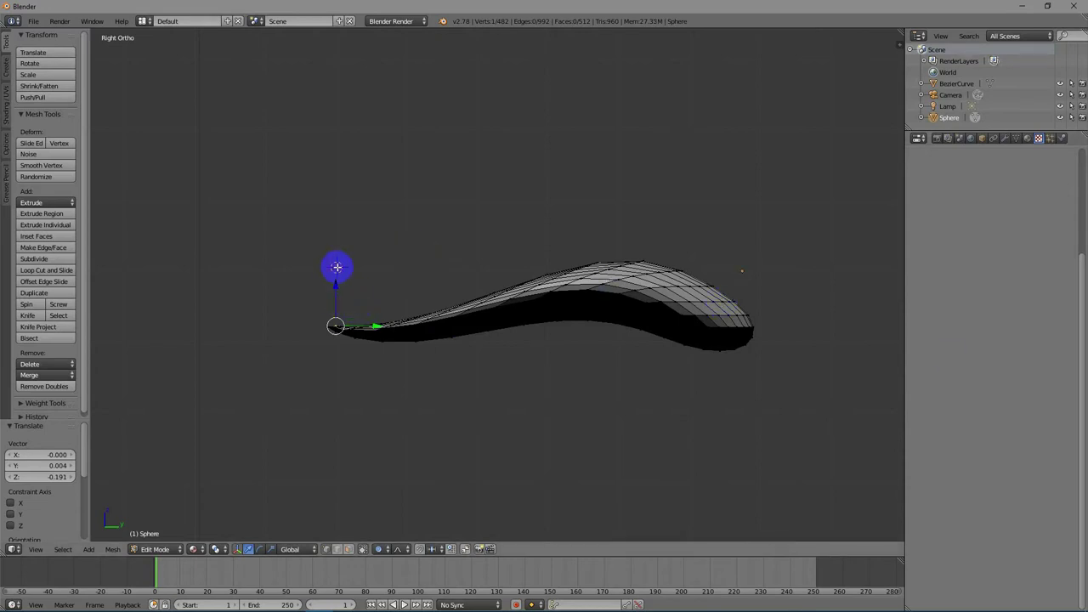
key(shift+a)
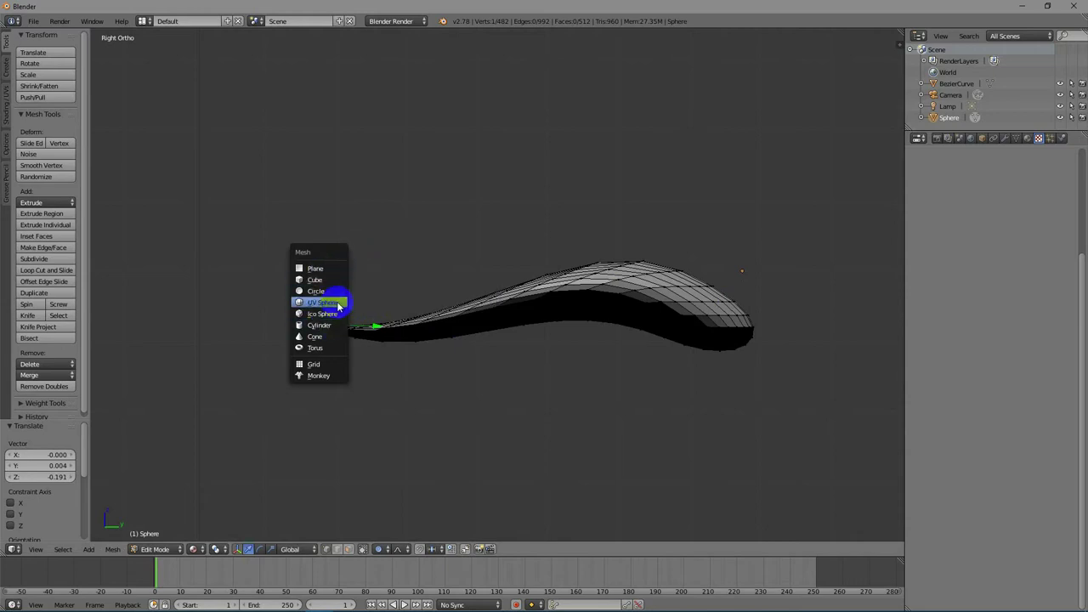
click(330, 209)
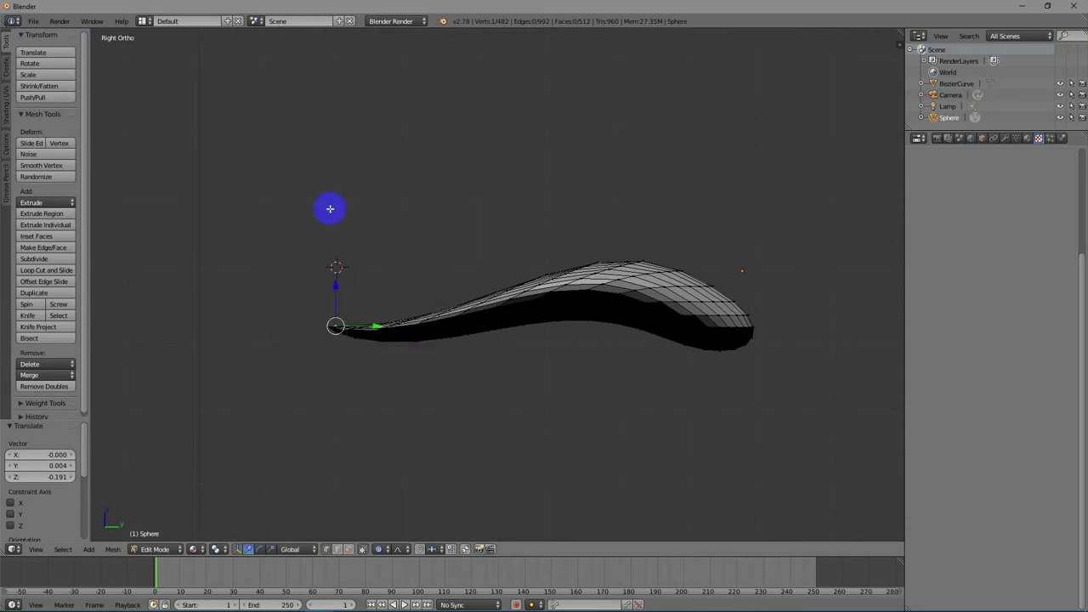
key(Tab)
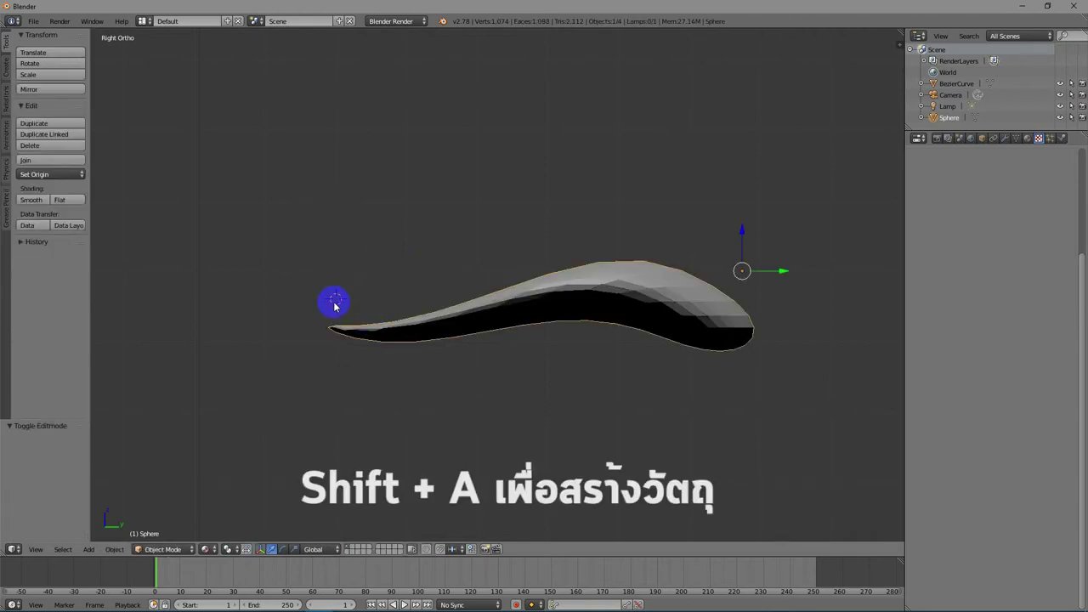
Add a separate UV sphere at the 3D cursor and scale it uniformly to 0.063.
key(shift+a)
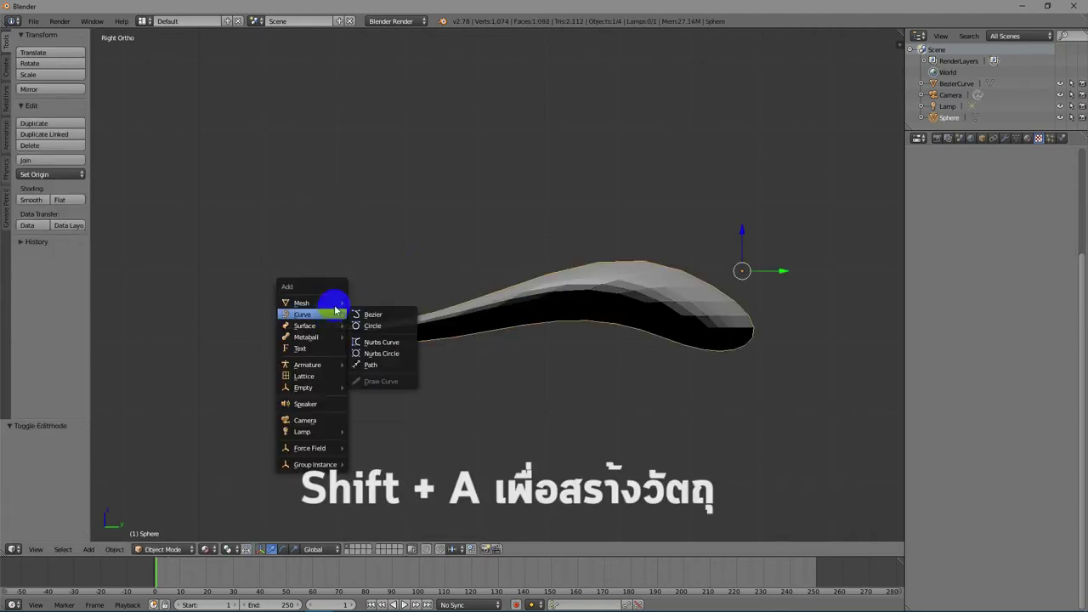
mouse_move(340, 304)
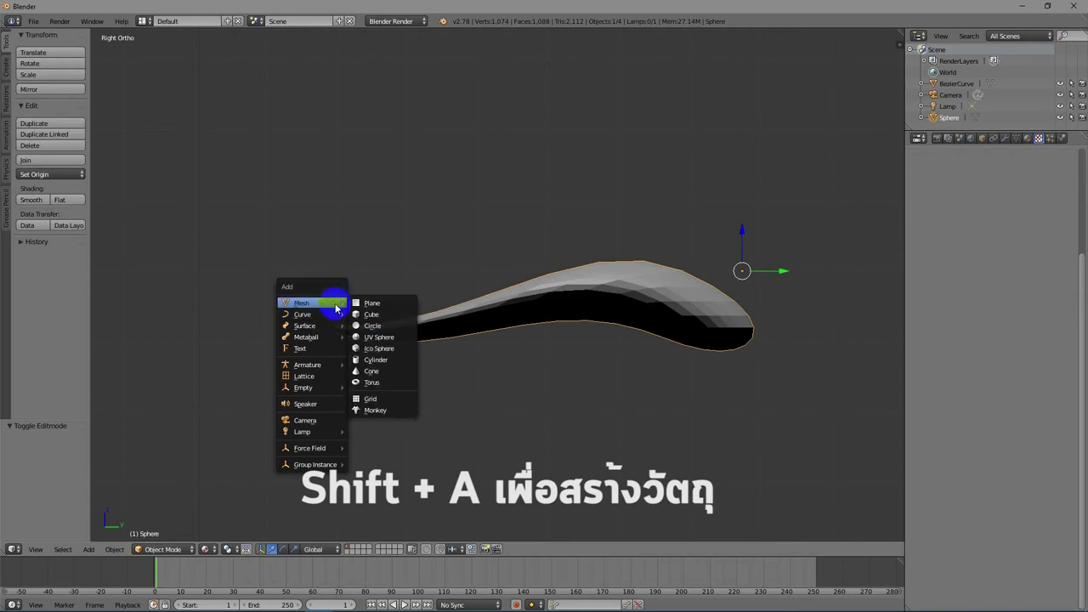
click(392, 338)
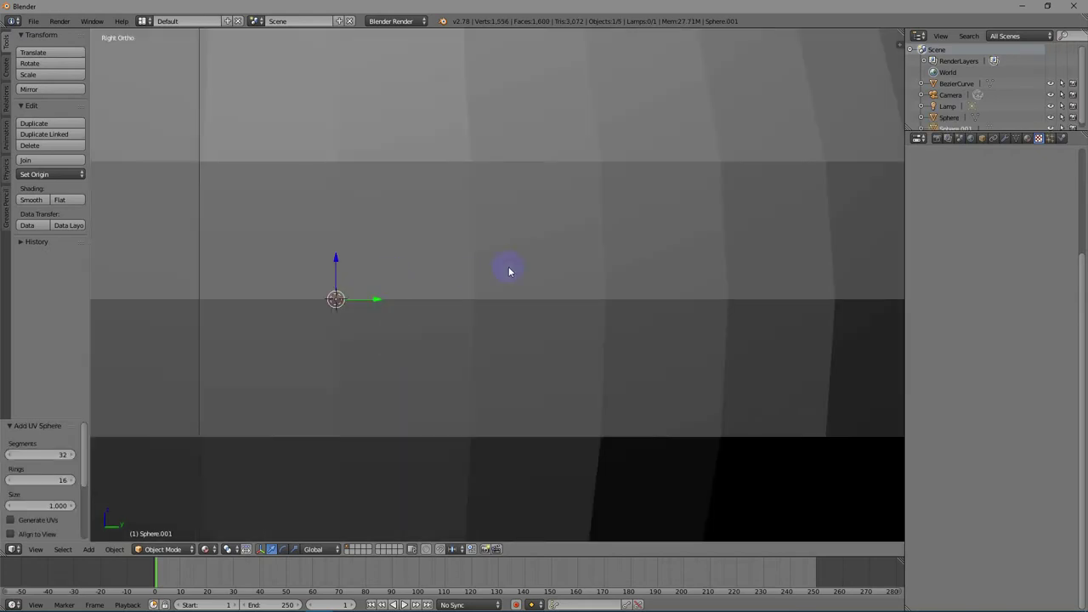
scroll(513, 269, down, 4)
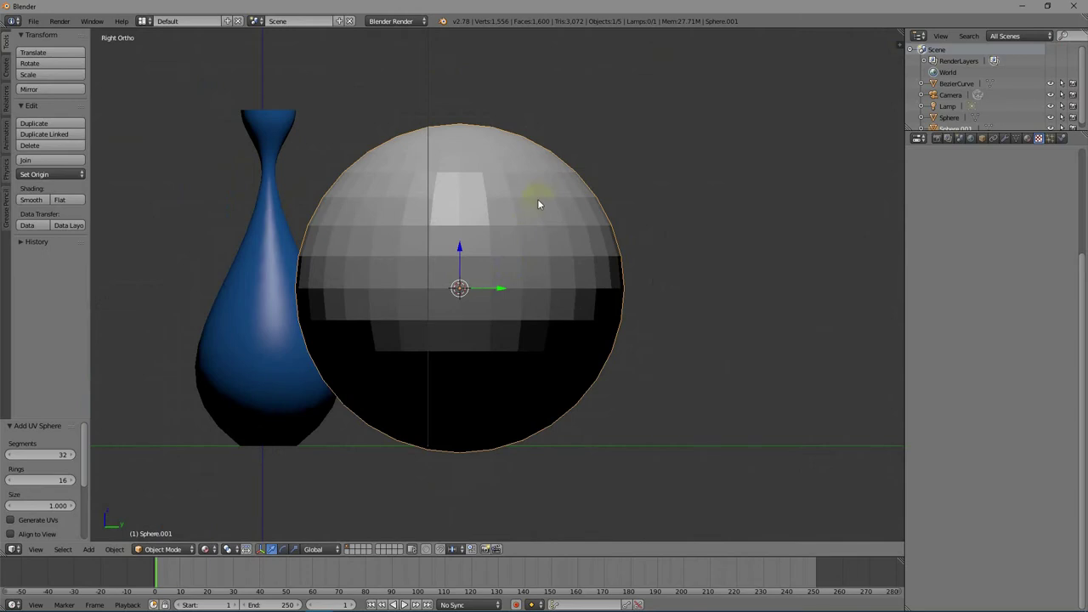
key(s)
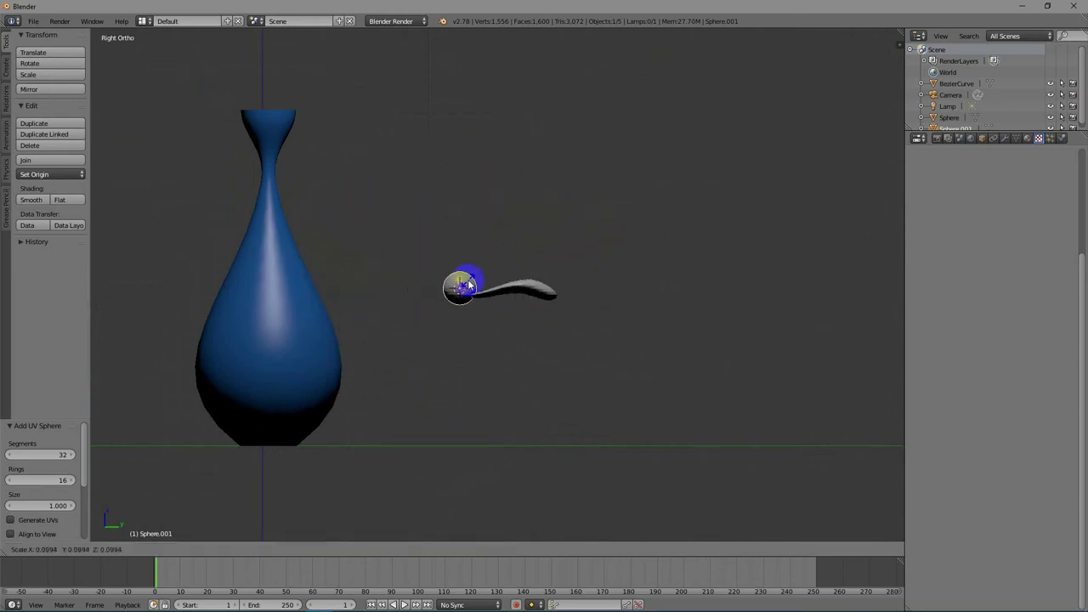
click(461, 287)
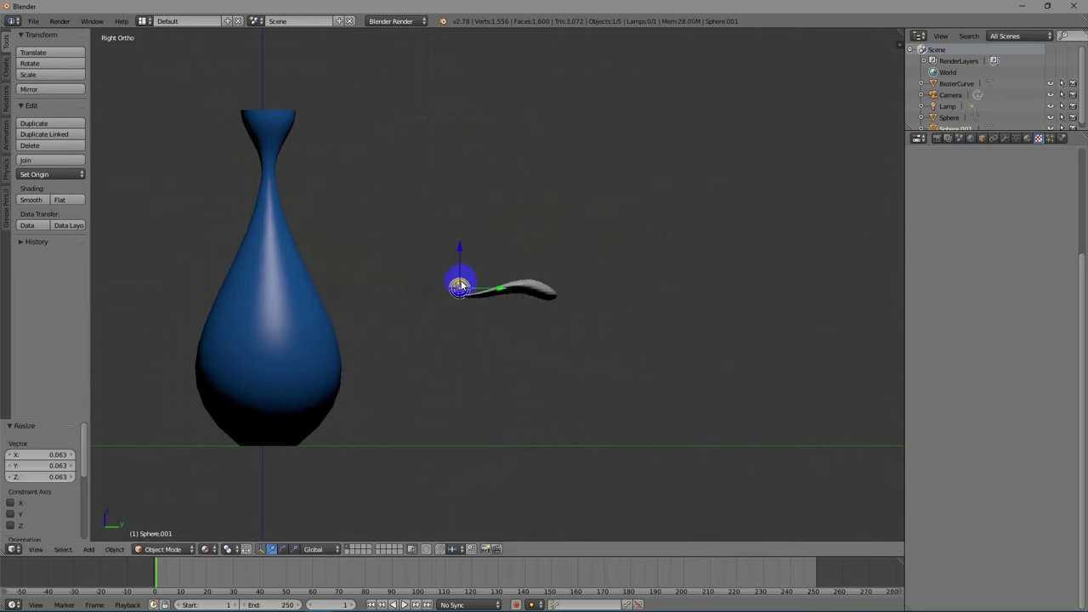
Flatten the new sphere into a disc by scaling it to 0.223 along Z.
scroll(482, 295, up, 4)
scroll(484, 296, up, 5)
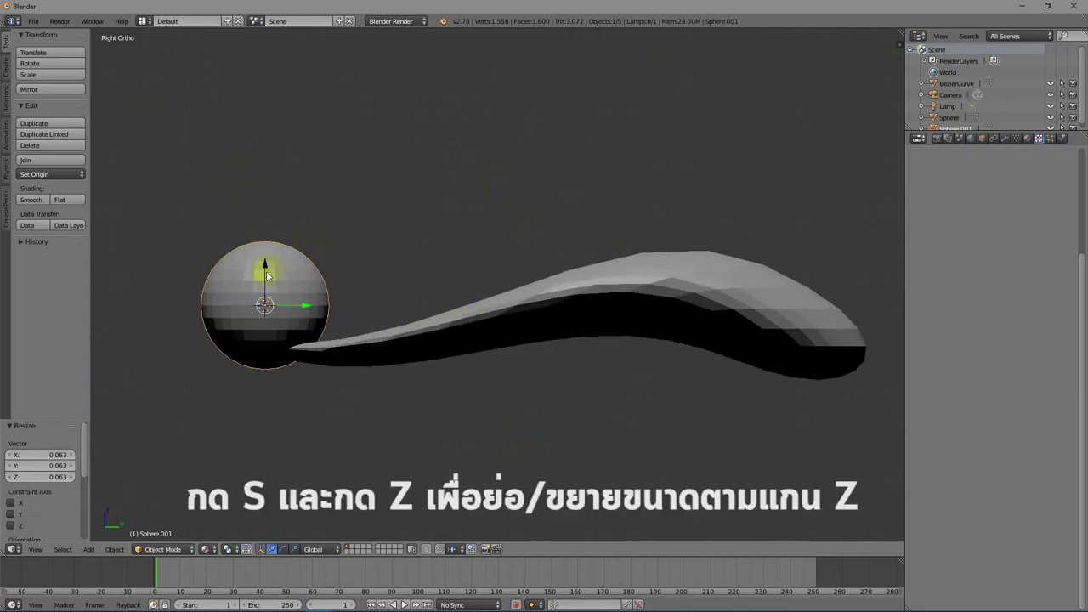
key(s)
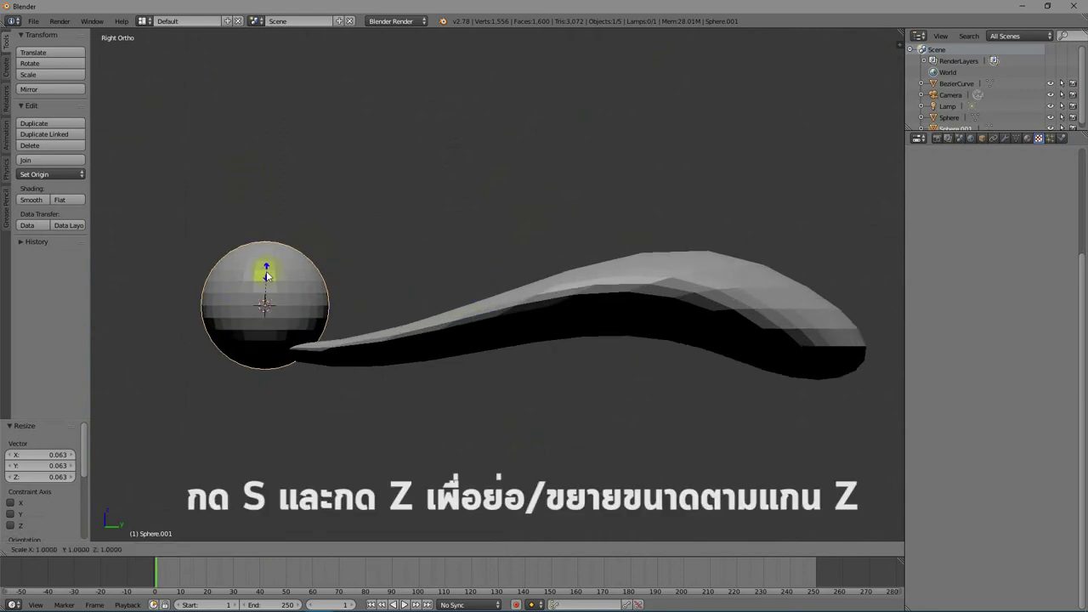
key(z)
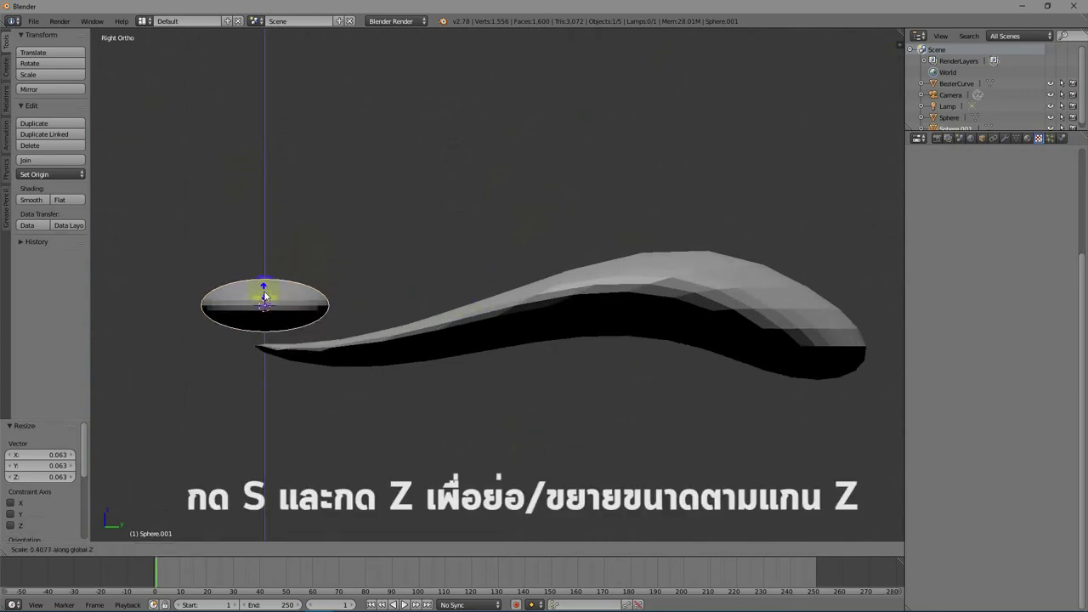
click(266, 301)
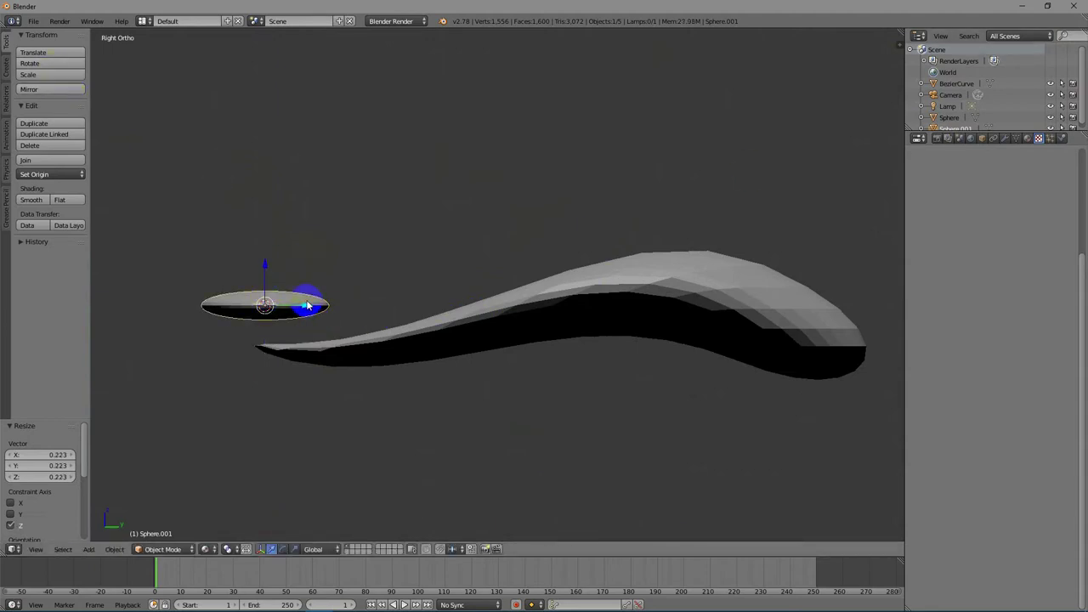
Move the flattened sphere -0.004 along Y and -0.022 along Z onto the petal's tip, and view both from above.
key(g)
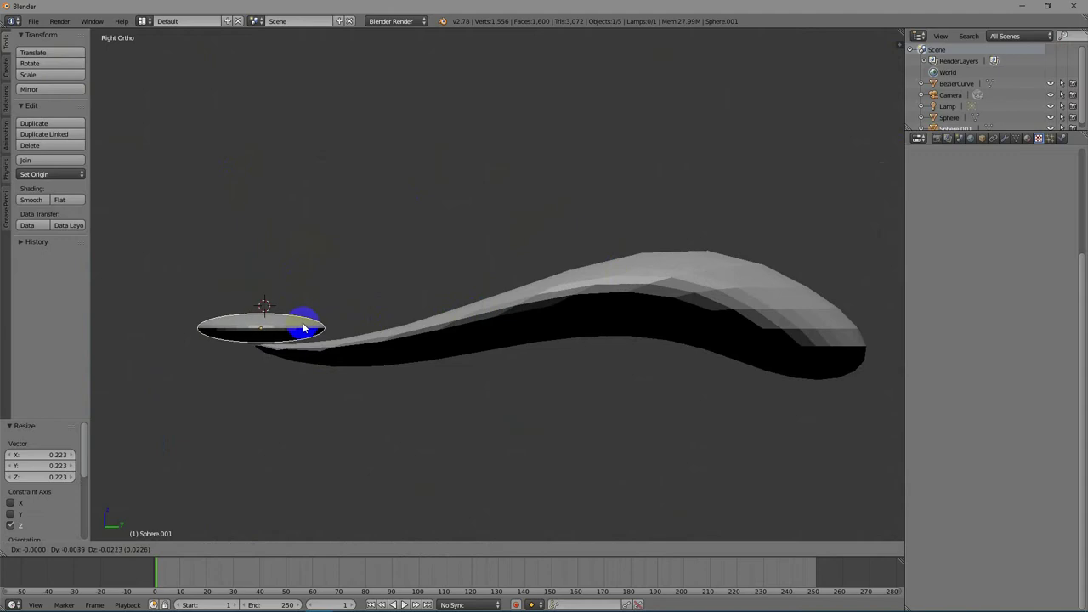
click(304, 326)
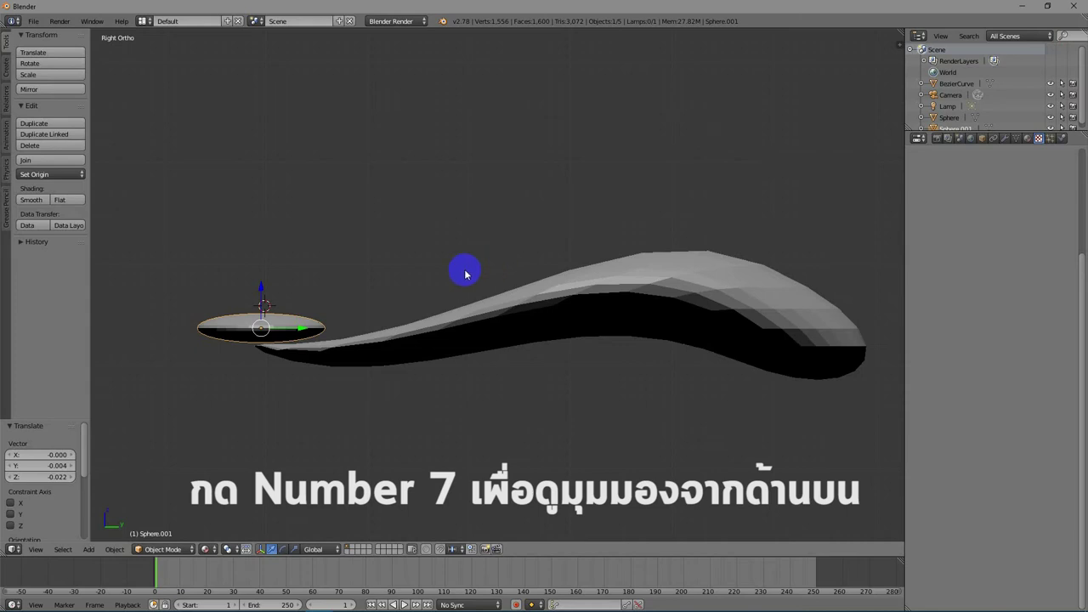
key(KP_7)
scroll(786, 315, down, 8)
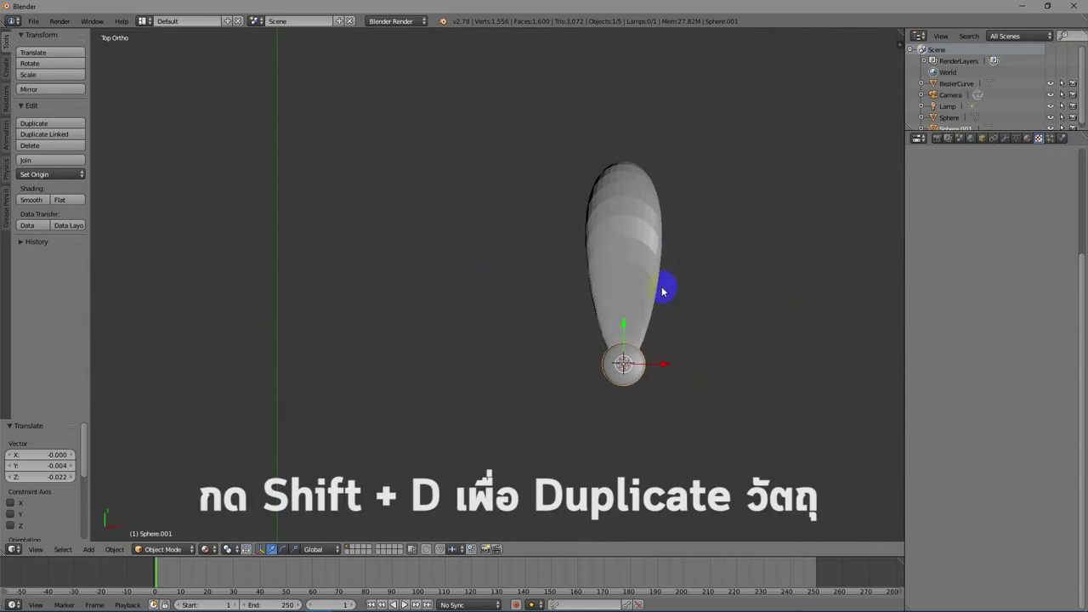
Duplicate the petal in place and rotate the copy by -45 degrees in top view.
right_click(620, 259)
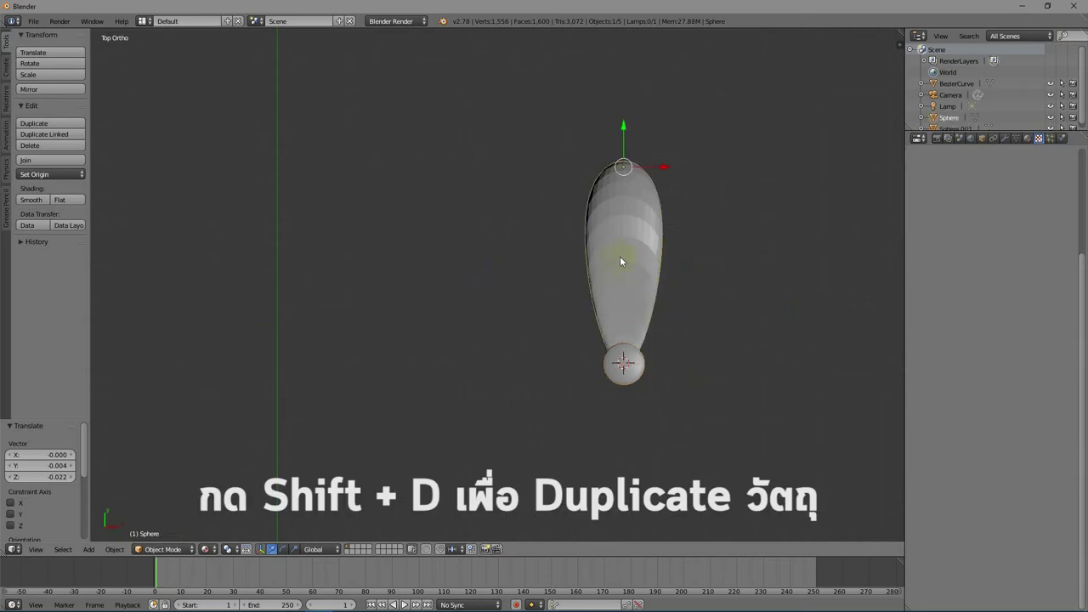
click(640, 330)
click(625, 163)
key(shift+d)
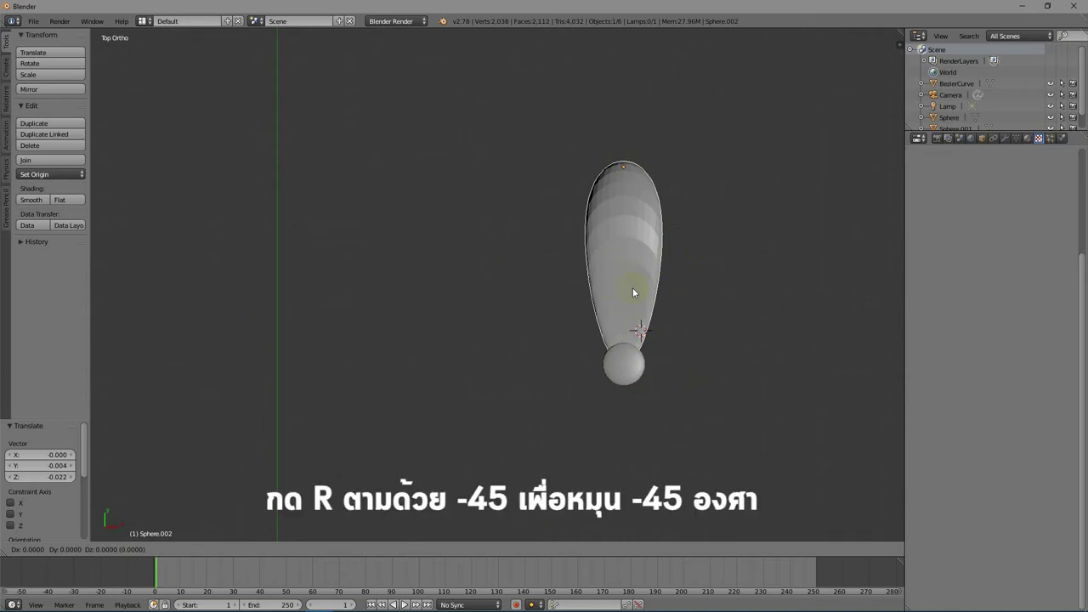
key(r)
text(-45)
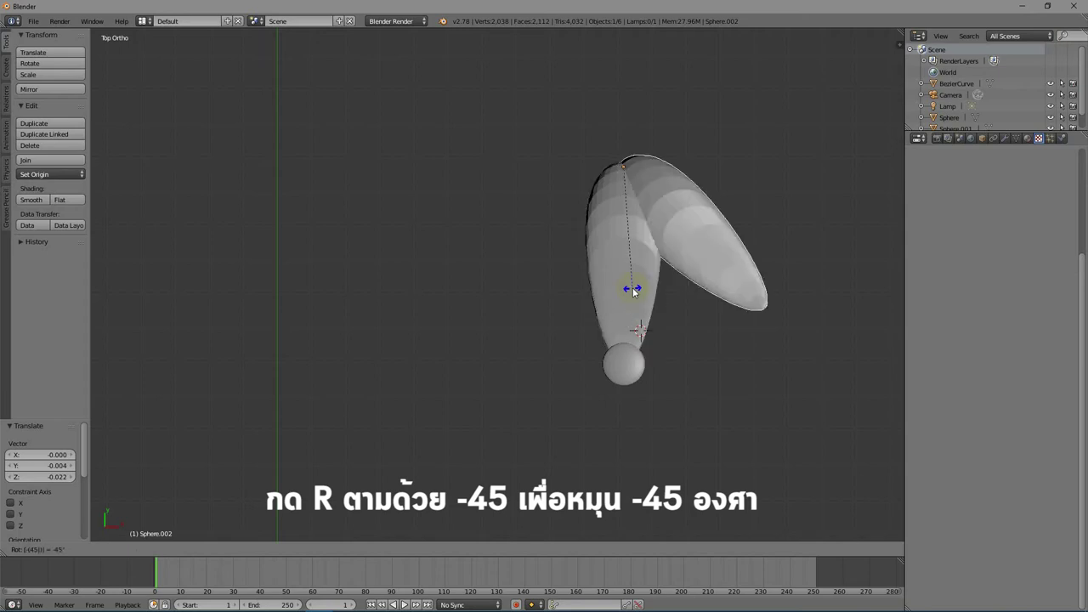
key(Return)
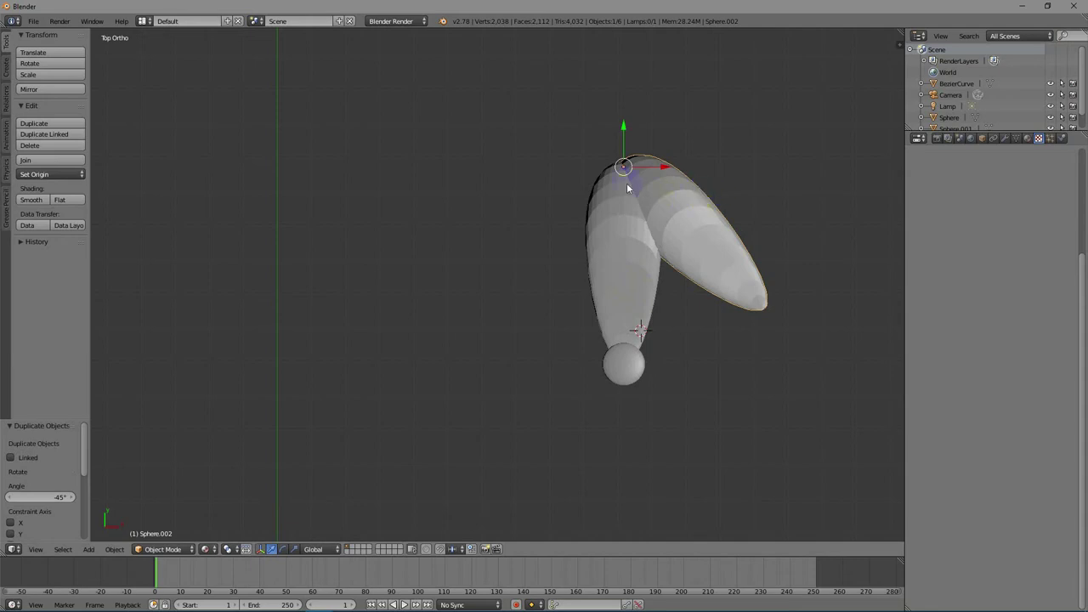
Move the rotated petal -0.403 along X and -0.176 along Y, and nudge its narrow tip onto the centre sphere in wireframe display.
key(g)
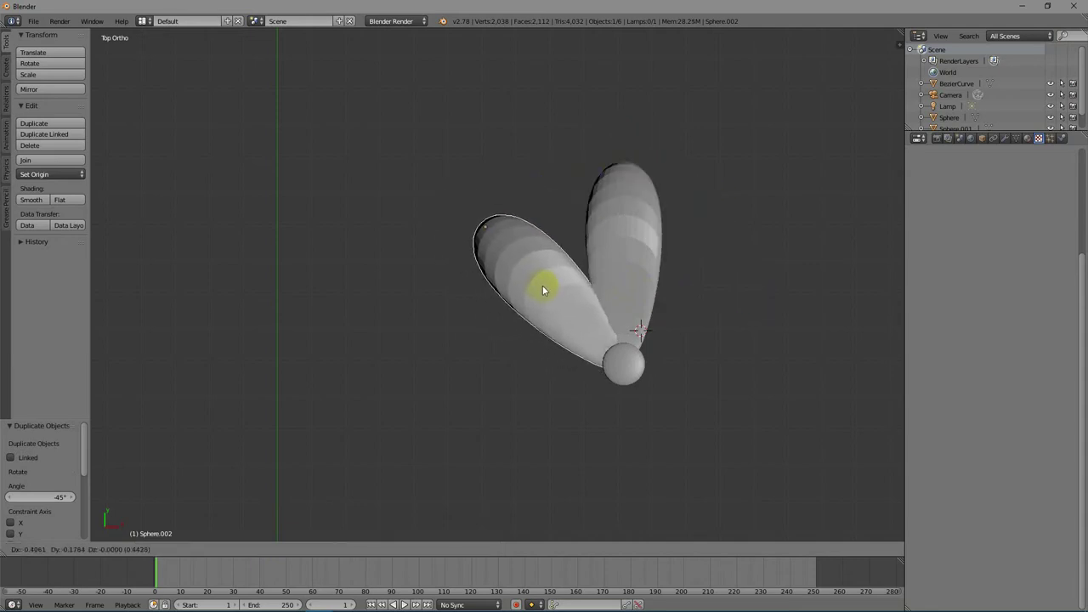
click(545, 291)
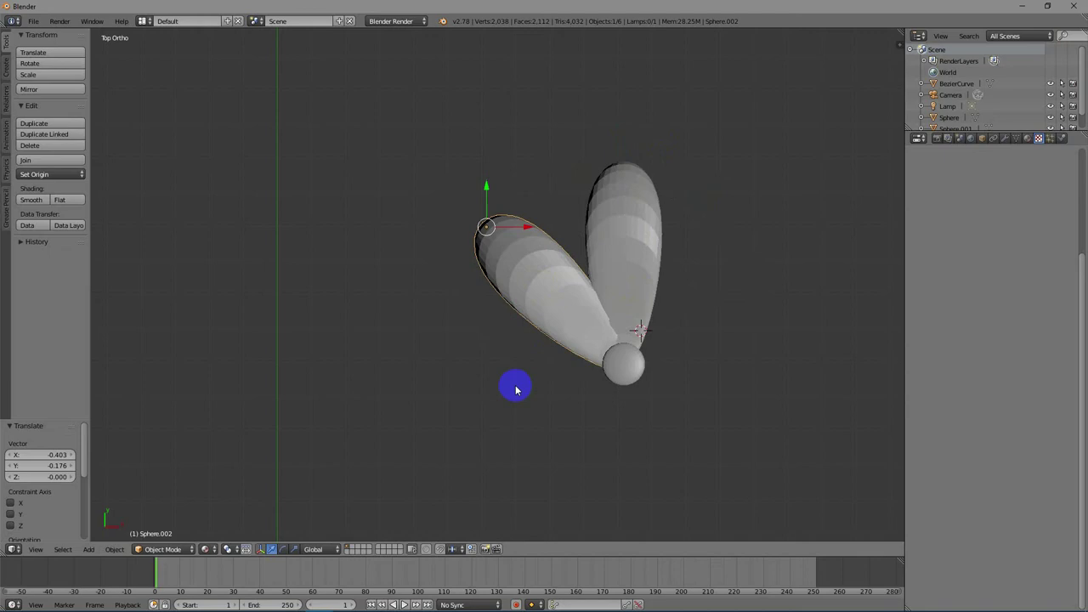
key(z)
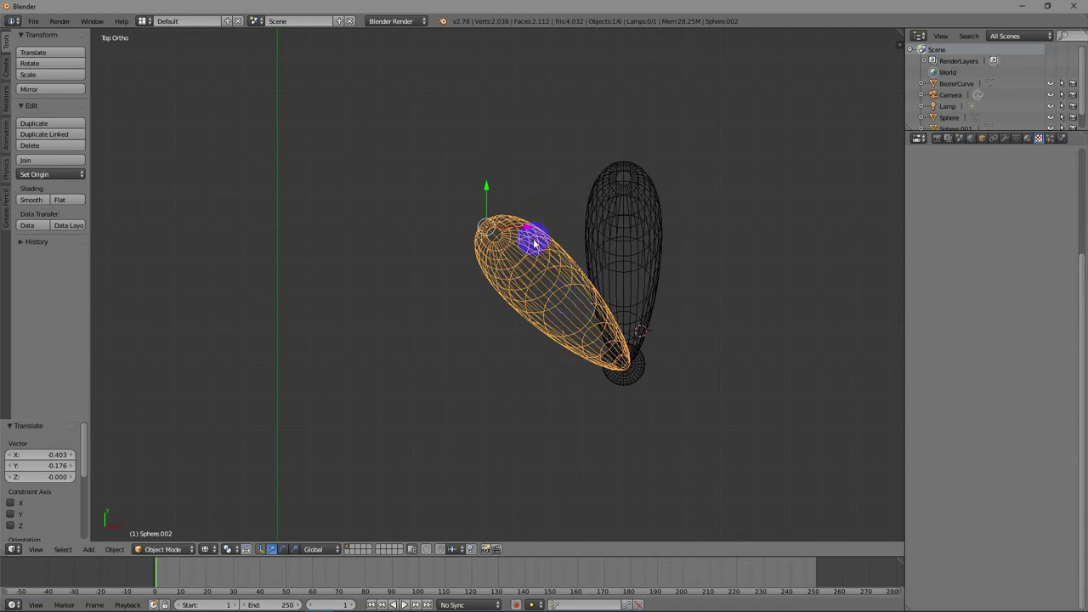
right_click(631, 210)
right_click(556, 289)
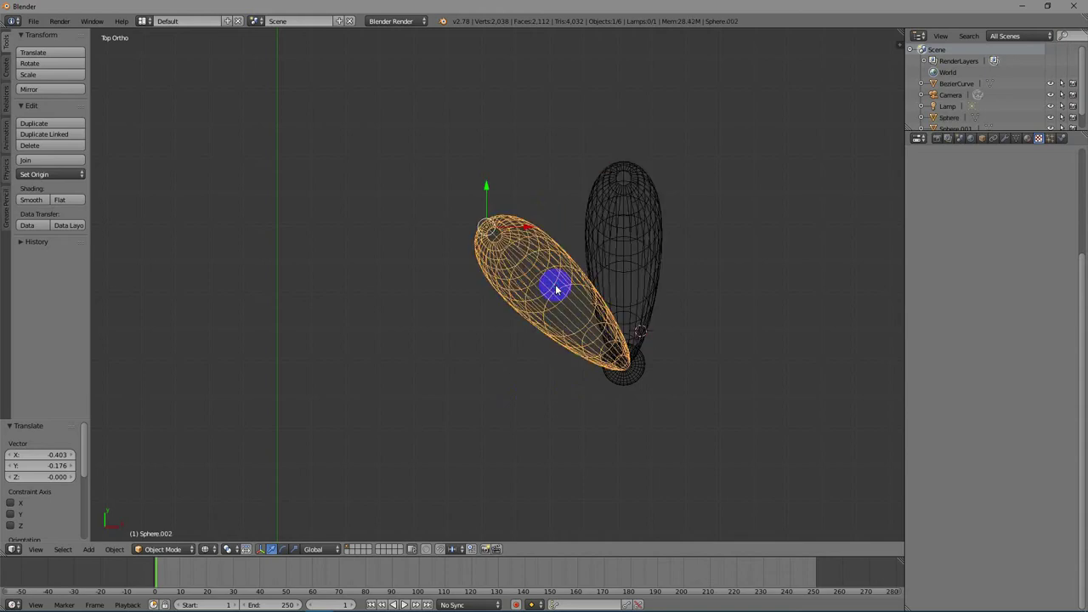
key(g)
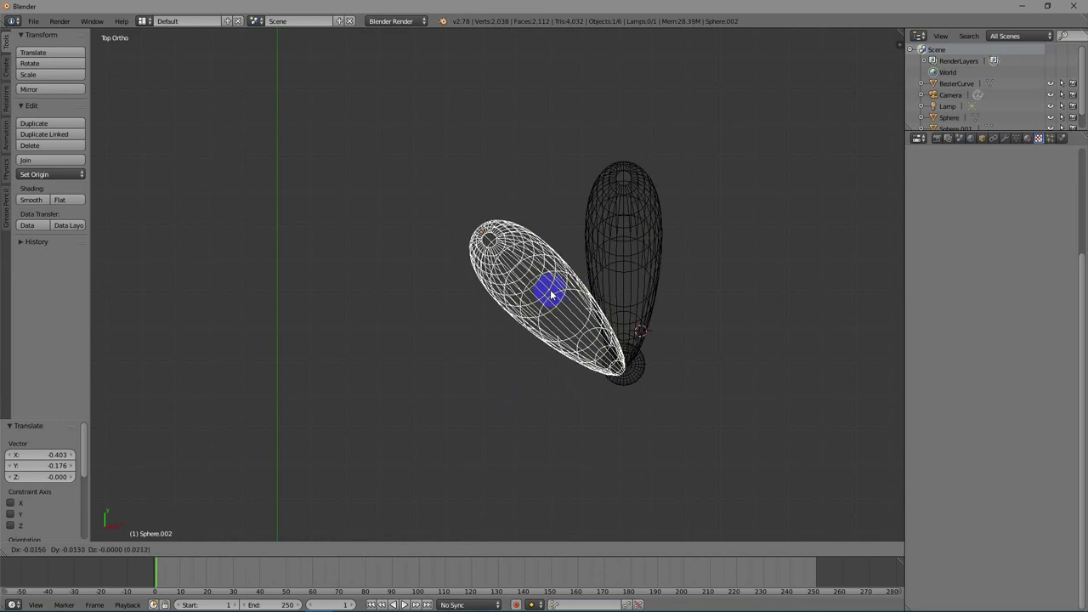
click(529, 291)
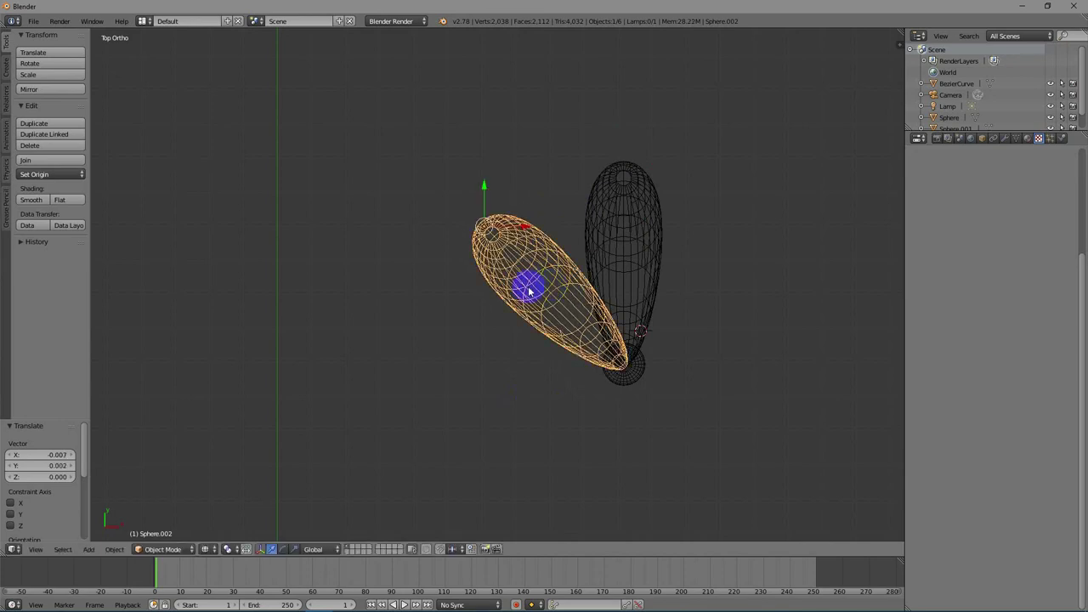
key(shift+d)
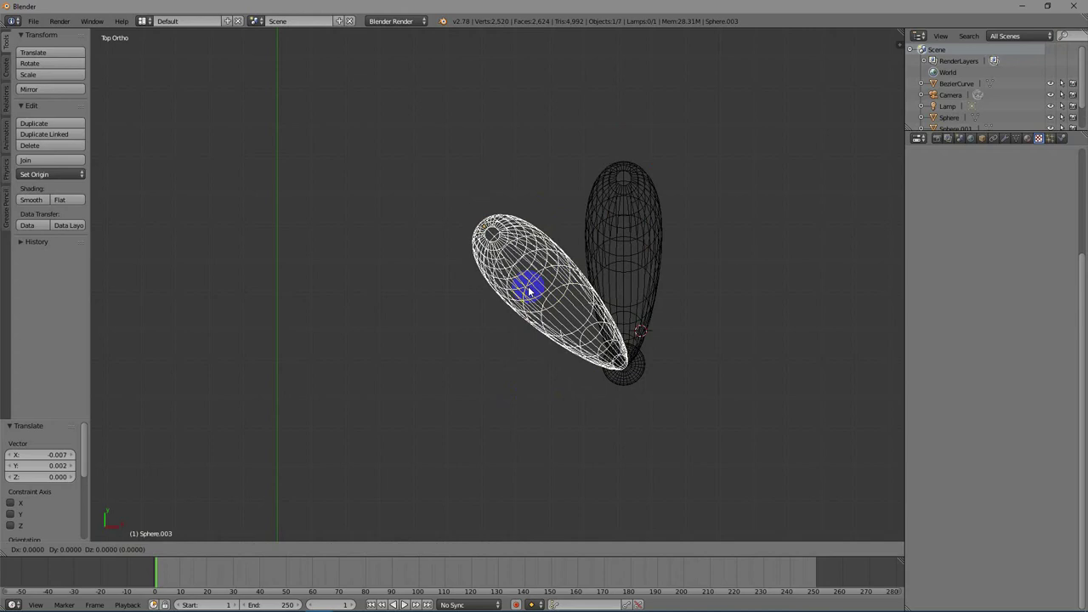
text(-45|0) = 45)
right_click(517, 292)
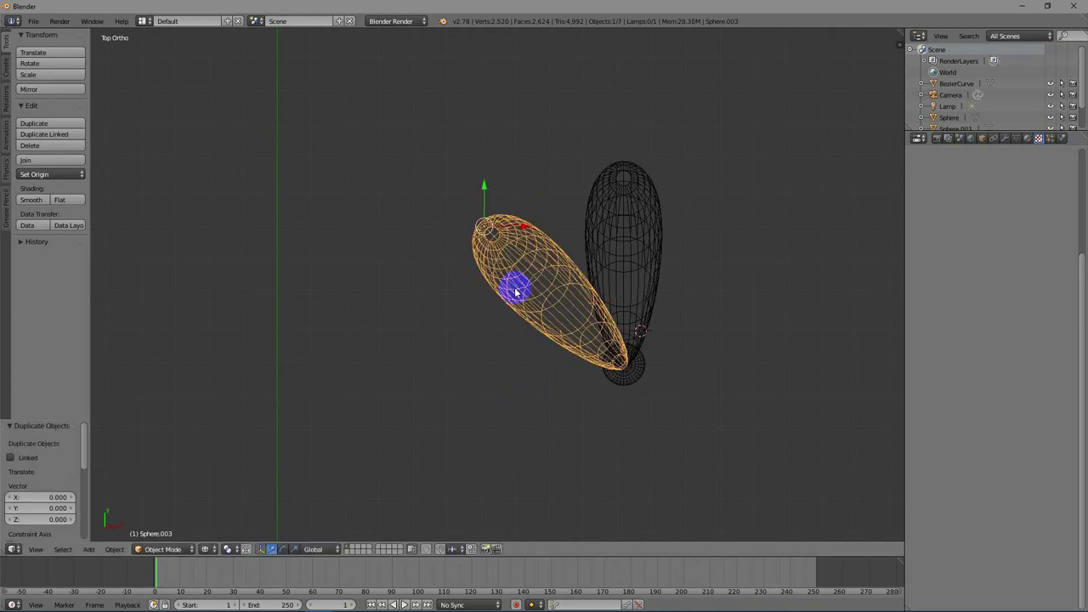
key(shift+d)
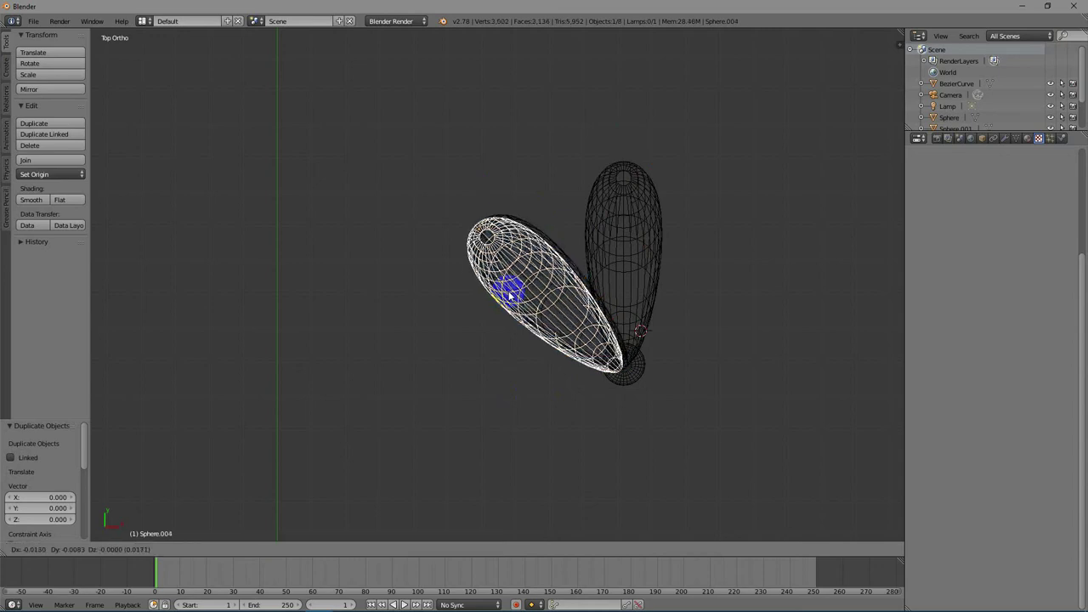
key(r)
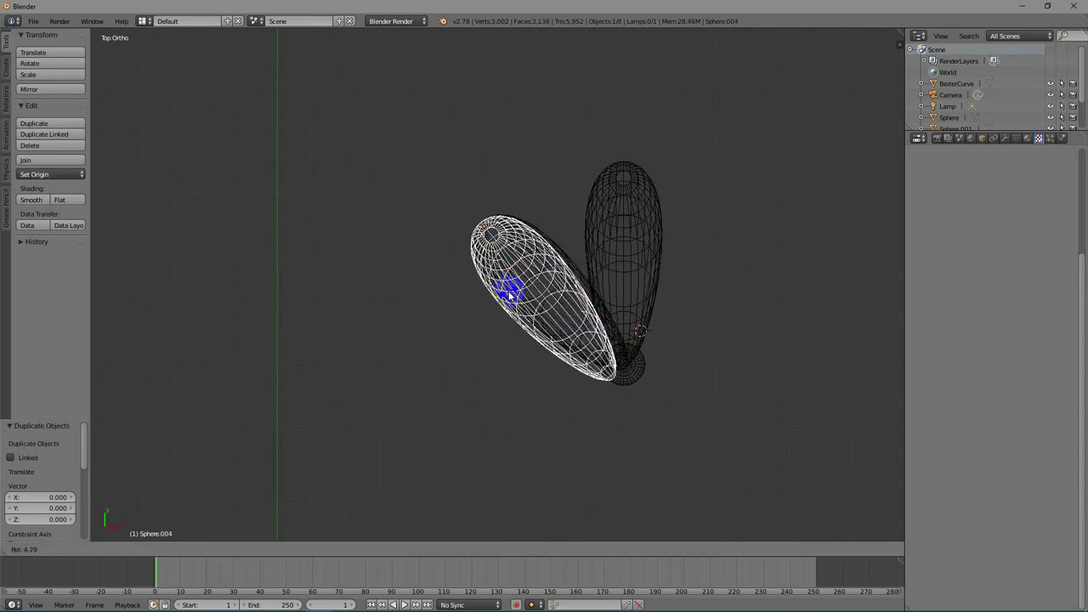
text(-5)
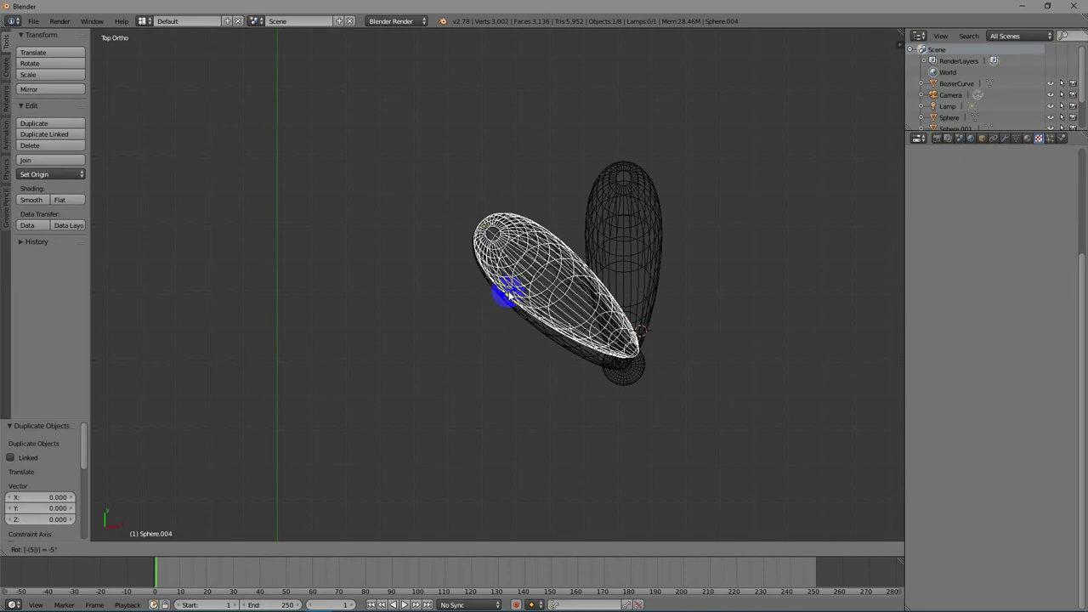
key(Return)
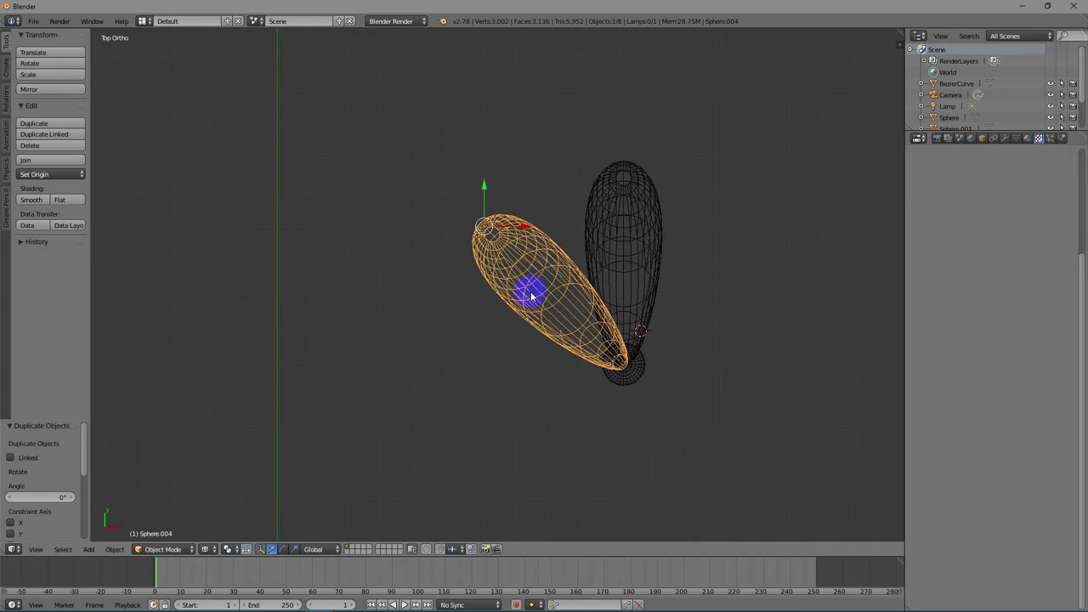
Duplicate the angled petal, rotate the copy by -45 degrees, and move it -0.166 along X and -0.401 along Y to the flower's centre.
key(shift+d)
key(r)
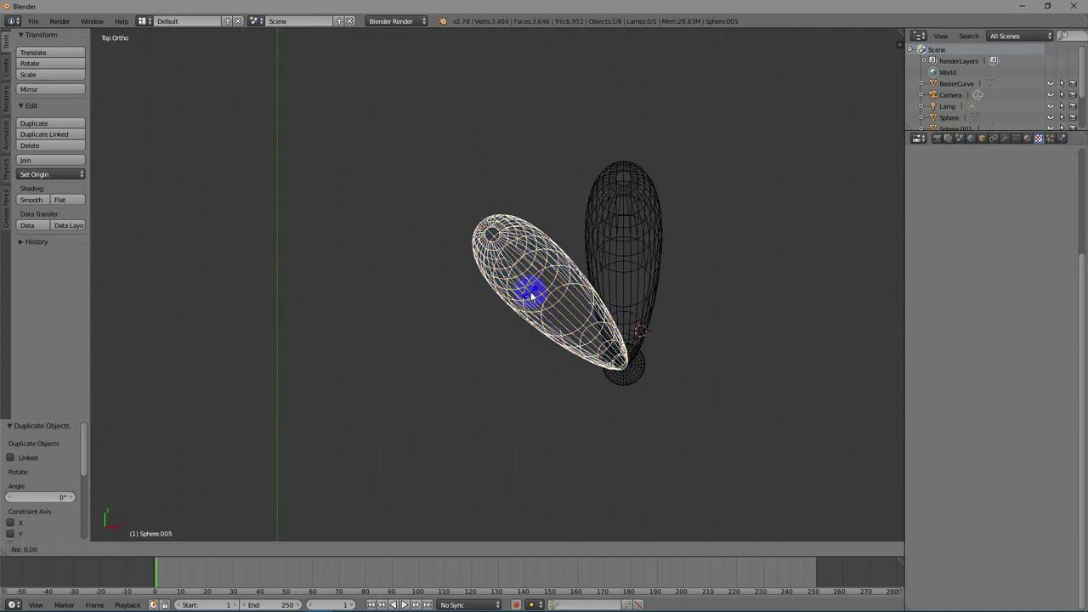
text(45)
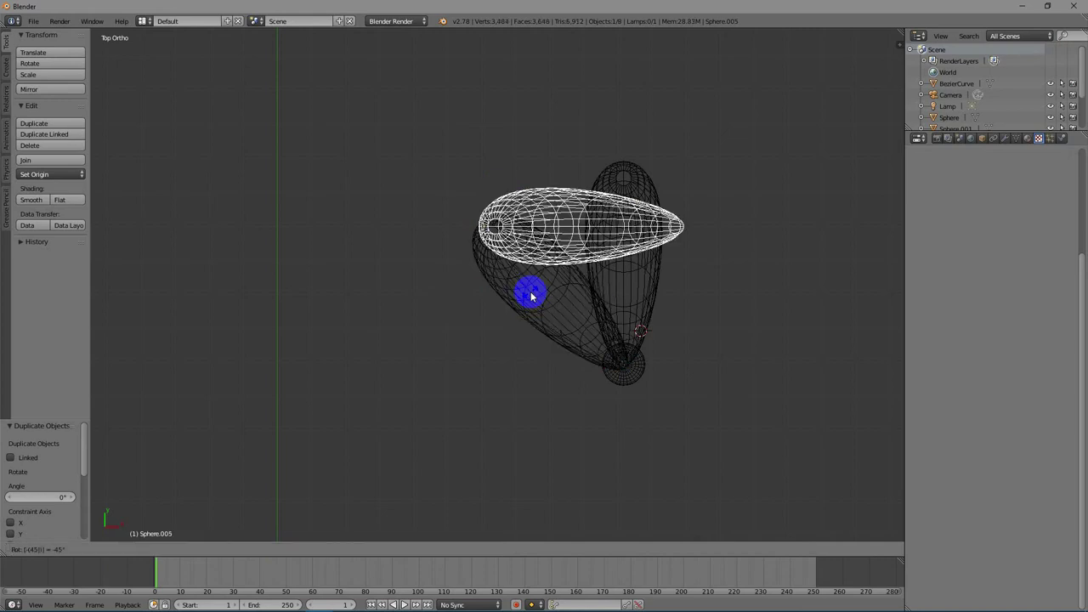
key(Return)
key(shift+d)
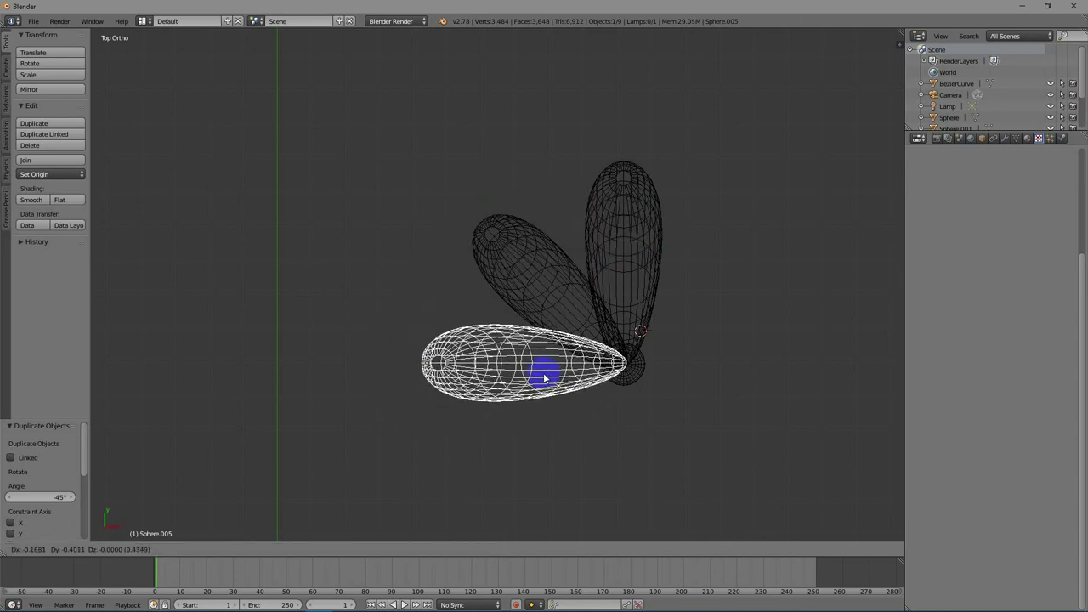
click(545, 376)
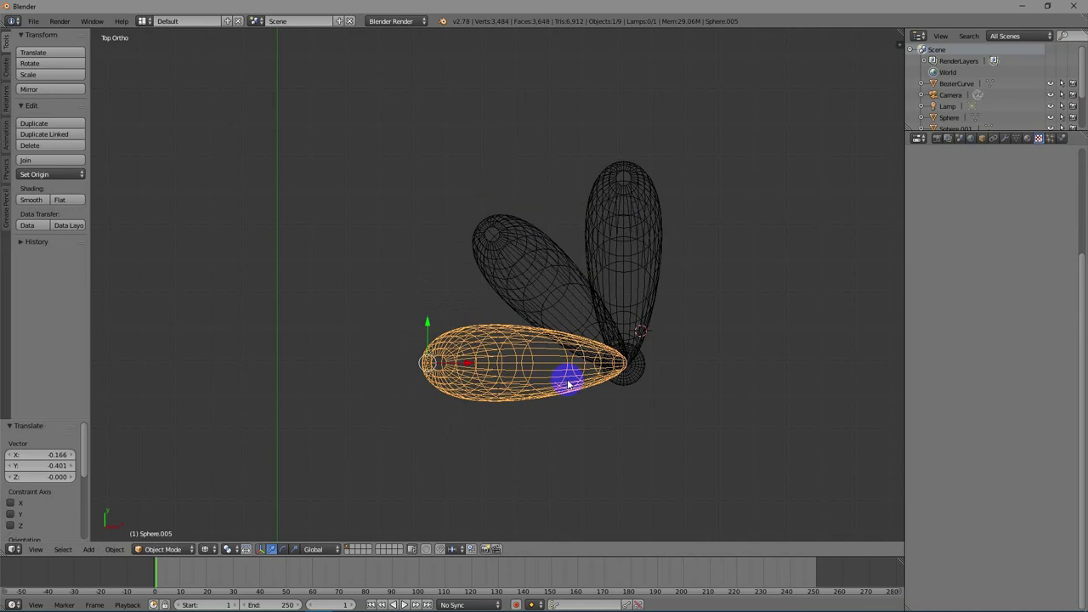
Duplicate the horizontal petal, rotate the copy by -45 degrees, and move it 0.165 along X and -0.408 along Y to the centre.
key(shift+d)
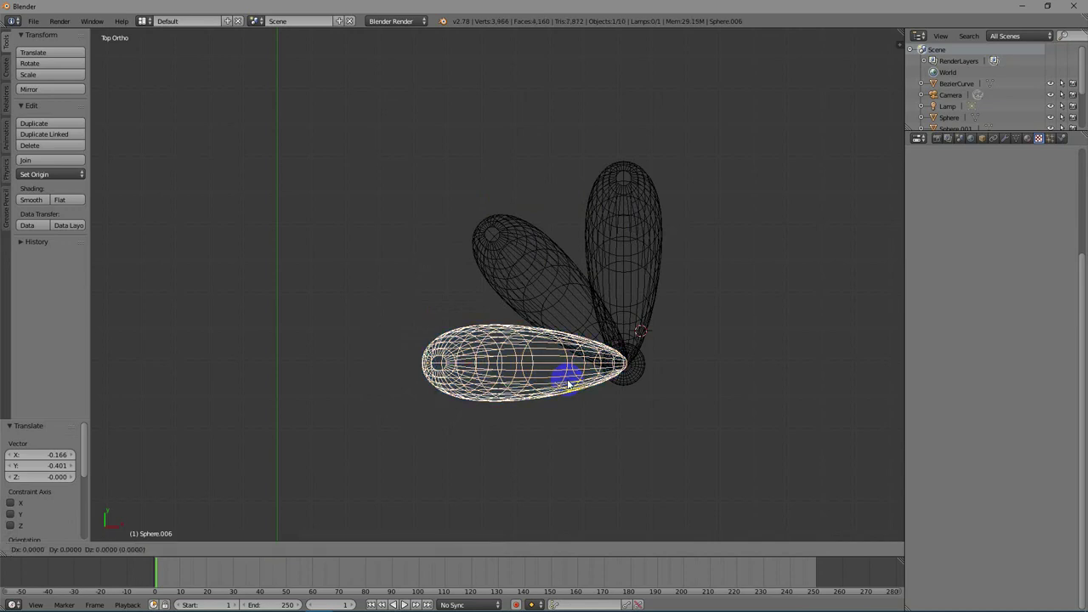
key(r)
text(-45)
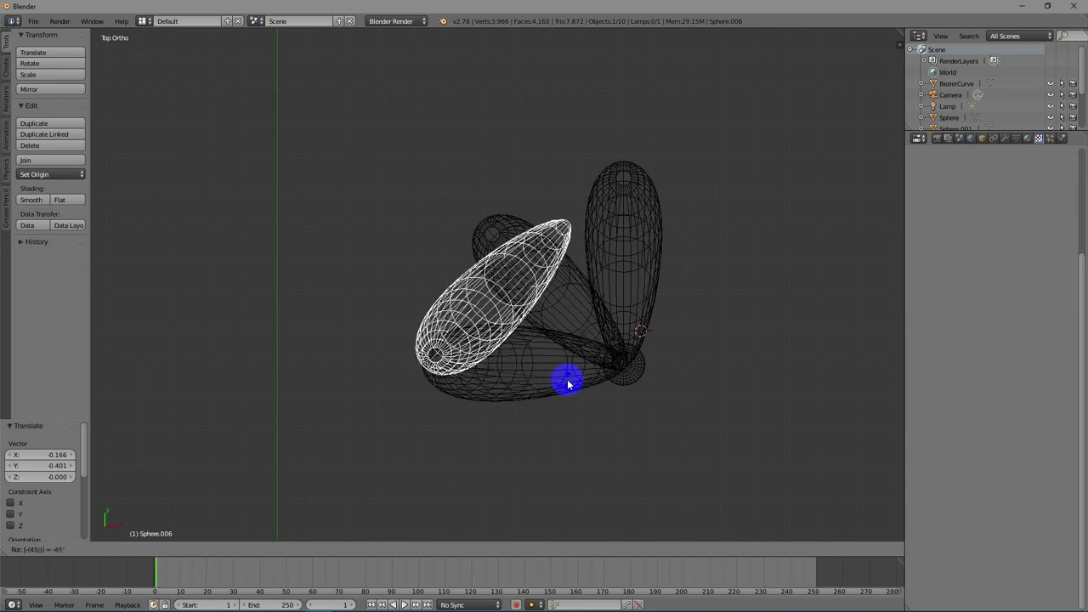
click(568, 385)
click(517, 297)
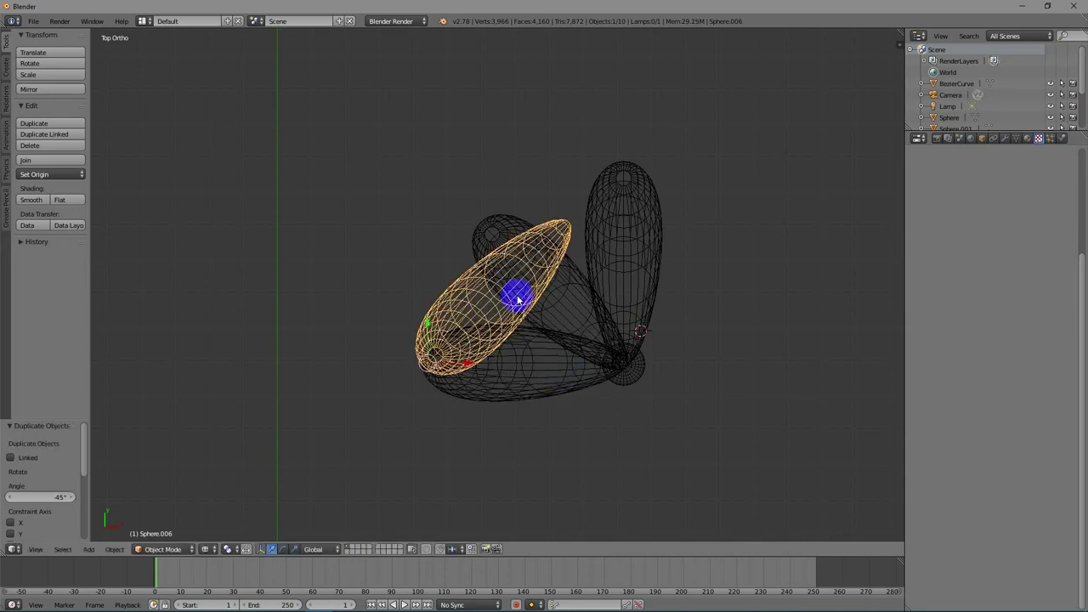
key(g)
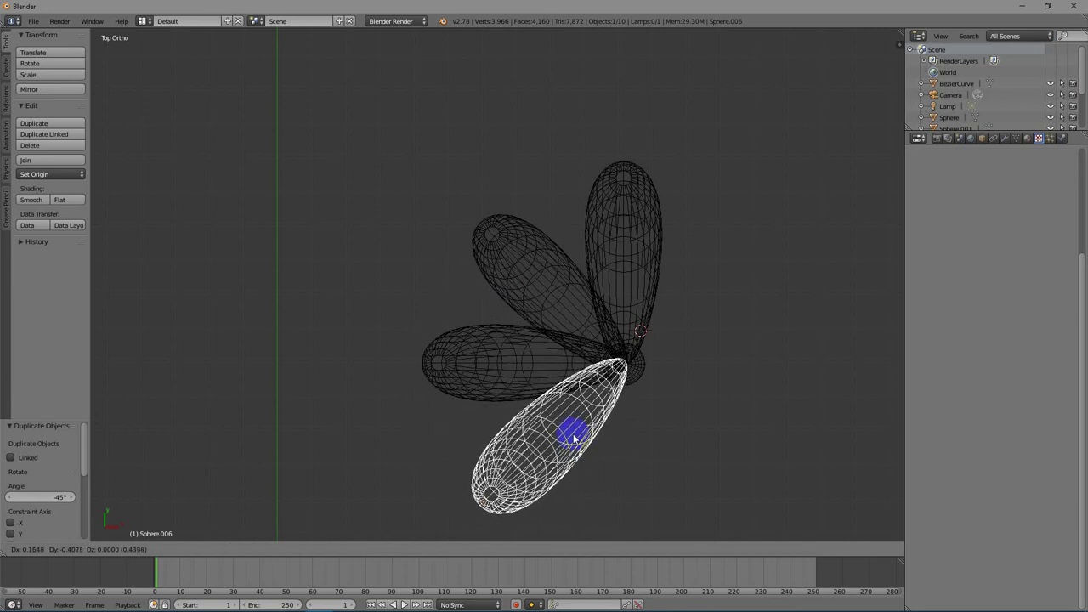
click(574, 438)
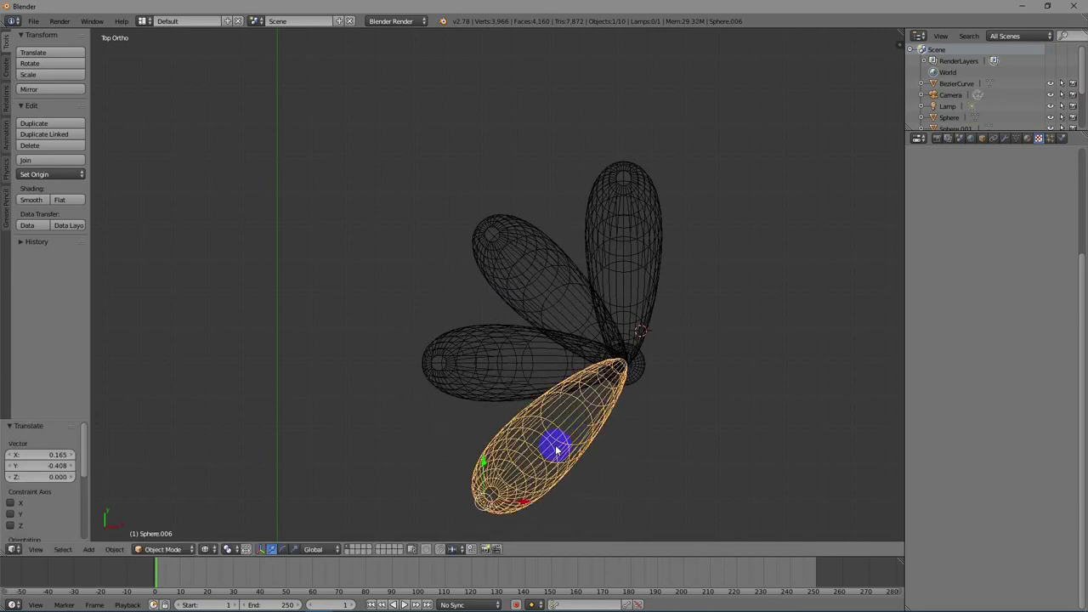
Select the four visible petals together, duplicate them and rotate the copies by 180 degrees.
shift+right_click(500, 379)
shift+right_click(512, 294)
shift+right_click(620, 257)
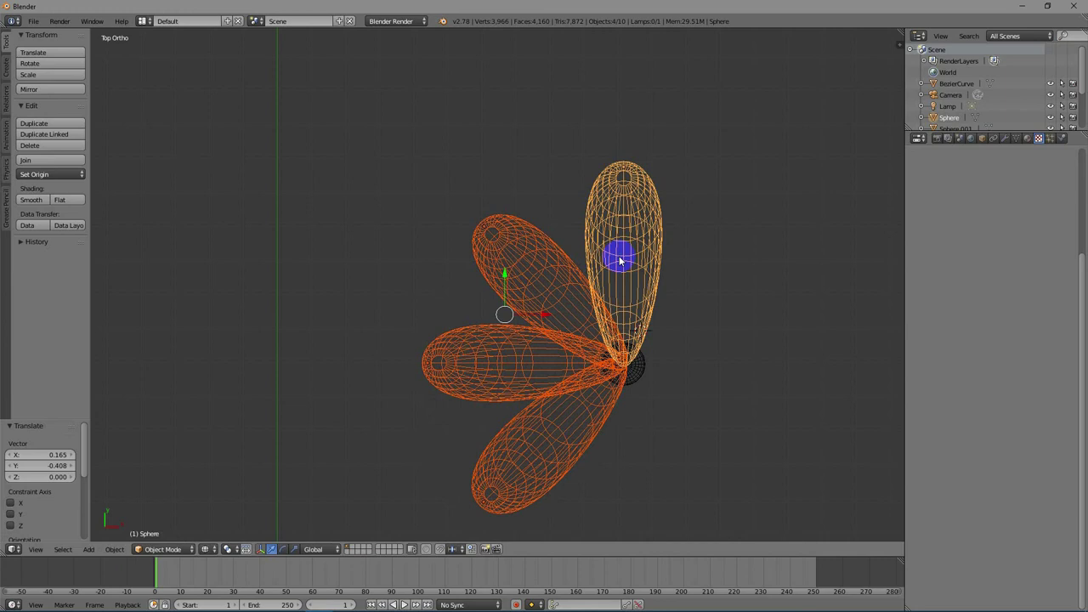
key(shift+d)
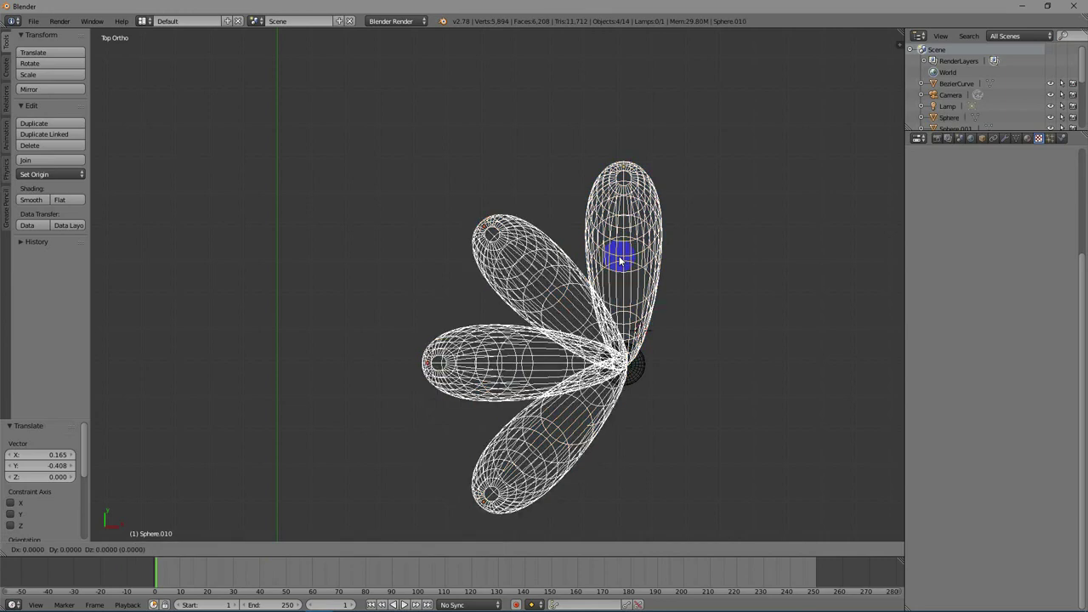
key(r)
text(180)
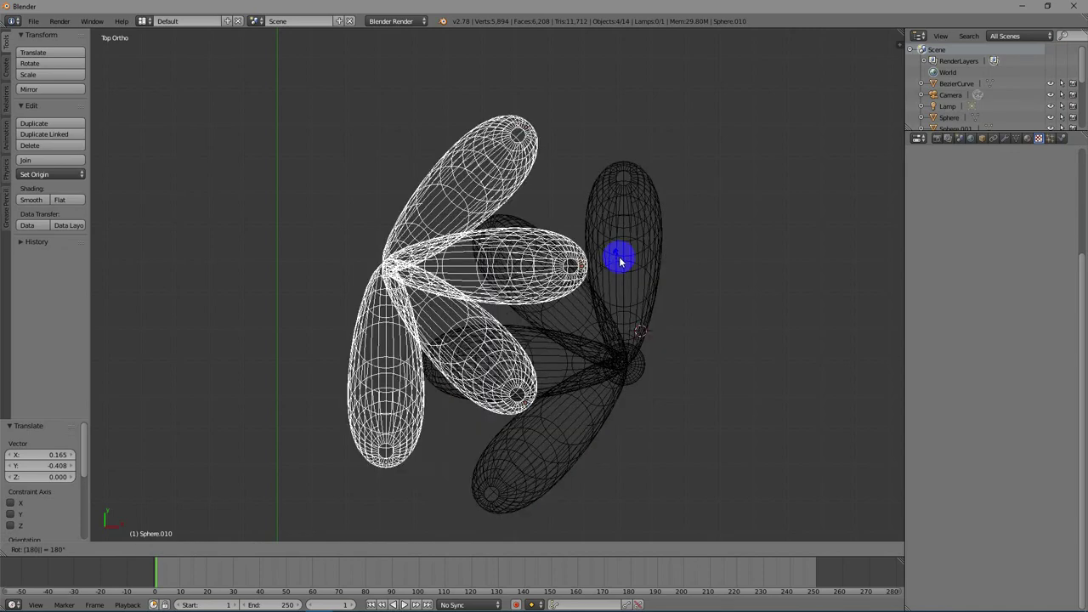
click(424, 251)
click(423, 250)
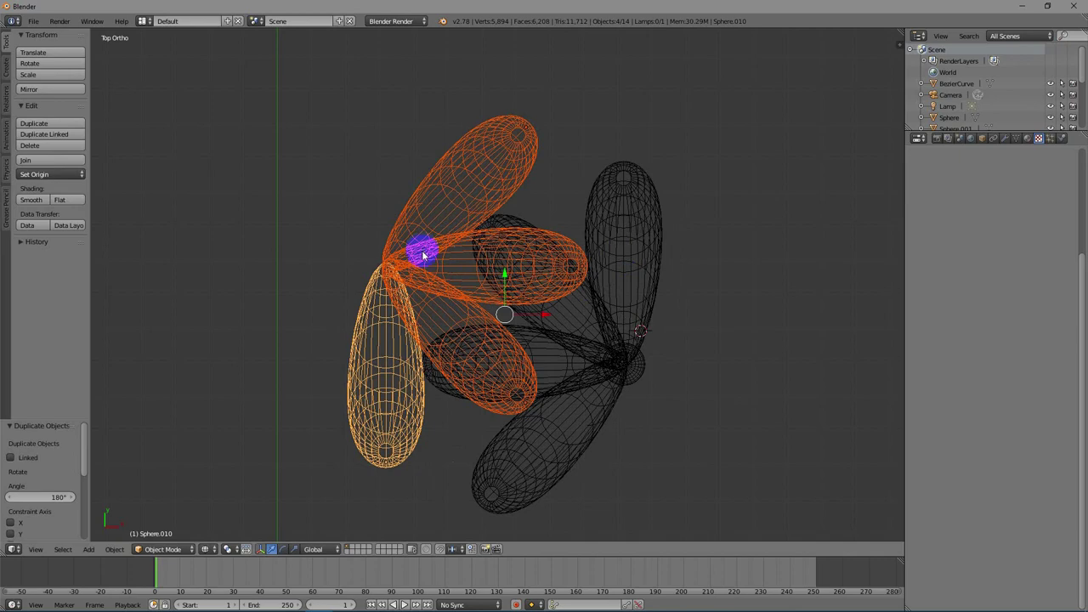
Move the four copied petals 0.716 along X and -0.285 along Y to complete the flower, and return to solid display.
key(g)
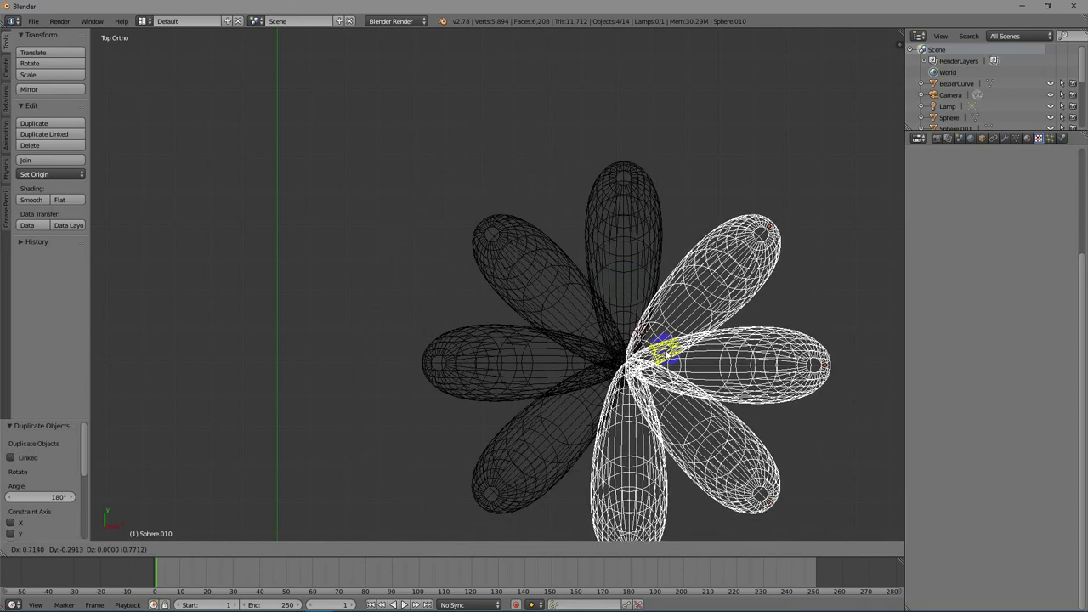
click(664, 350)
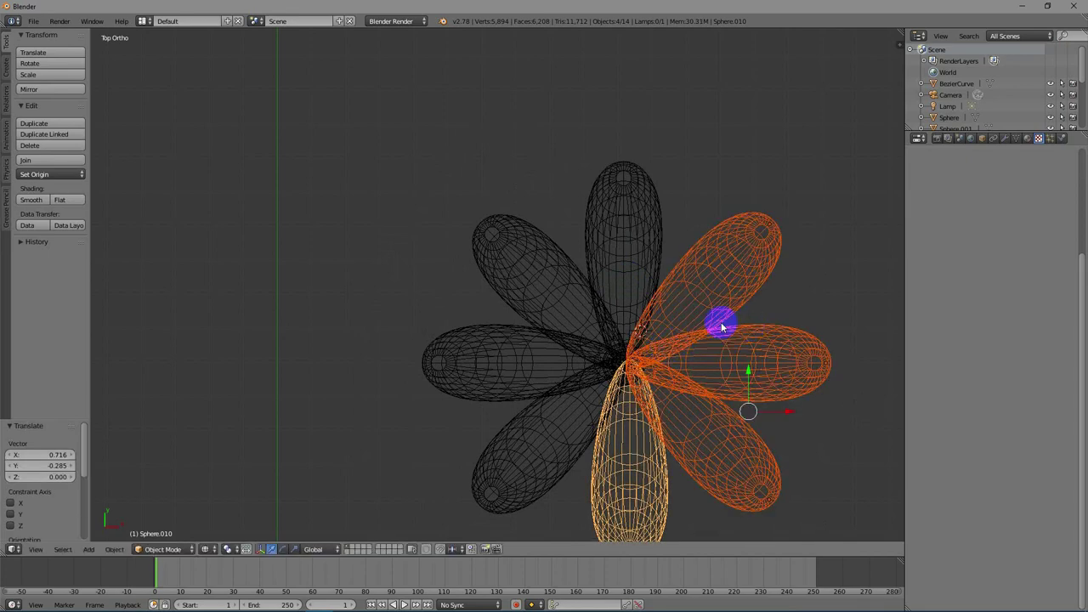
key(z)
scroll(693, 261, down, 2)
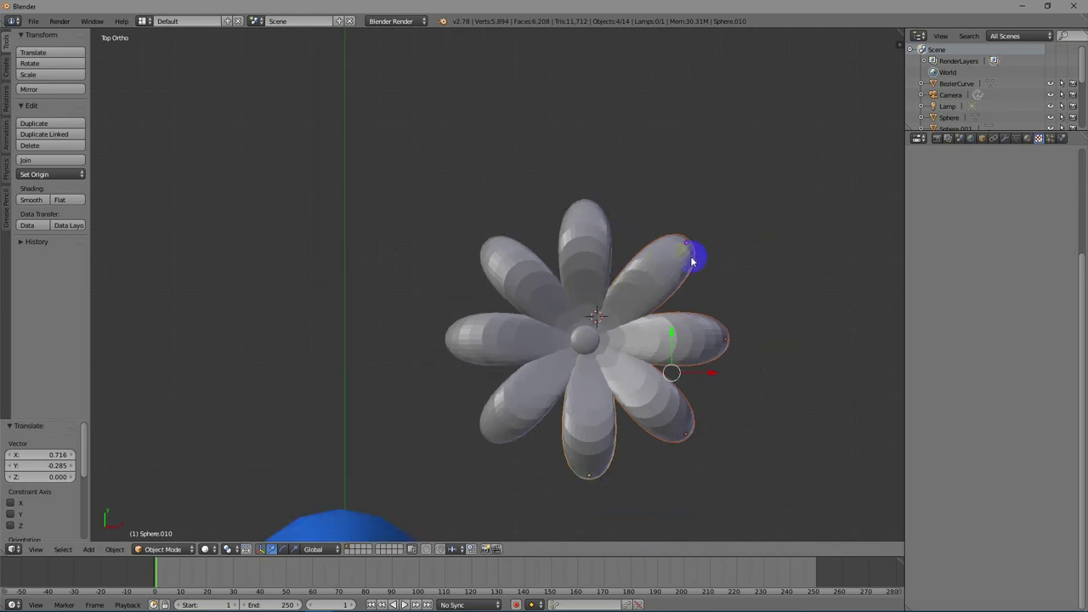
scroll(693, 261, up, 1)
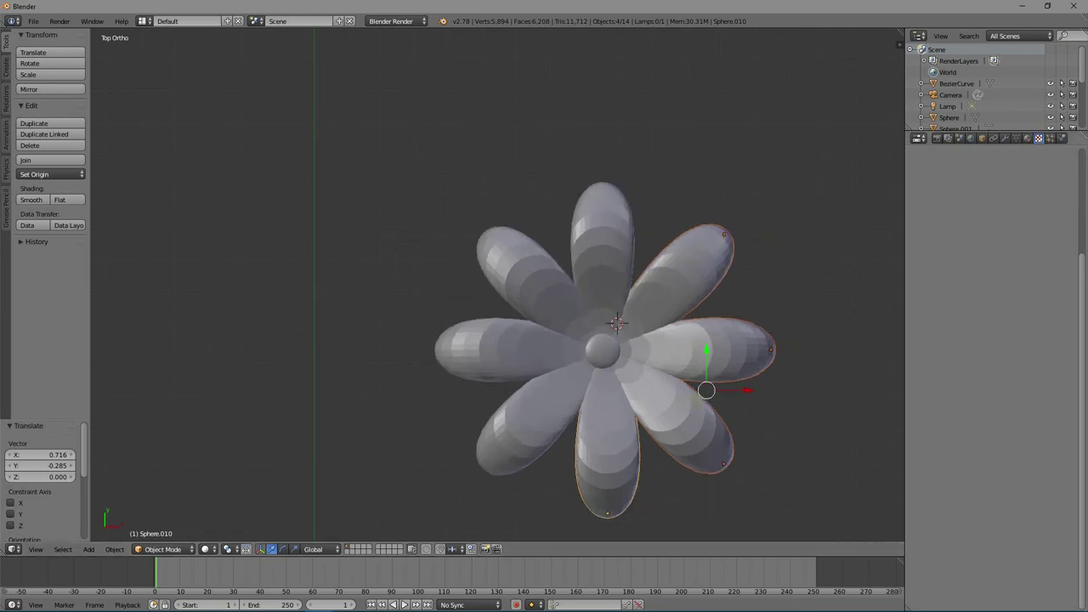
Add the other four petals and the centre sphere to the selection so that the whole flower is selected.
middle_drag(630, 374, 469, 391)
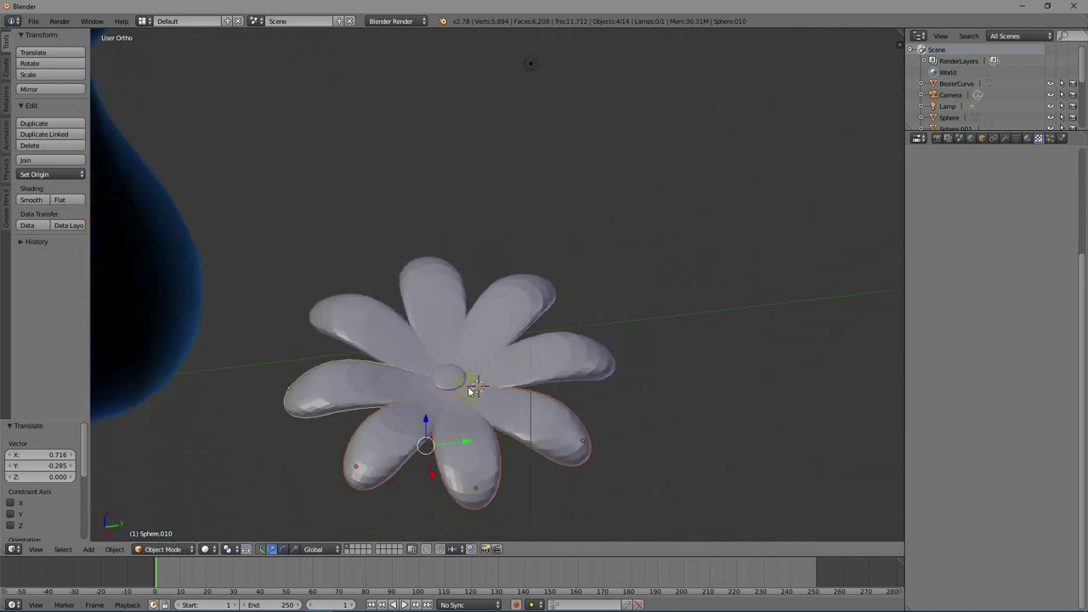
shift+right_click(425, 341)
shift+right_click(438, 332)
shift+right_click(447, 322)
shift+right_click(502, 316)
shift+right_click(525, 359)
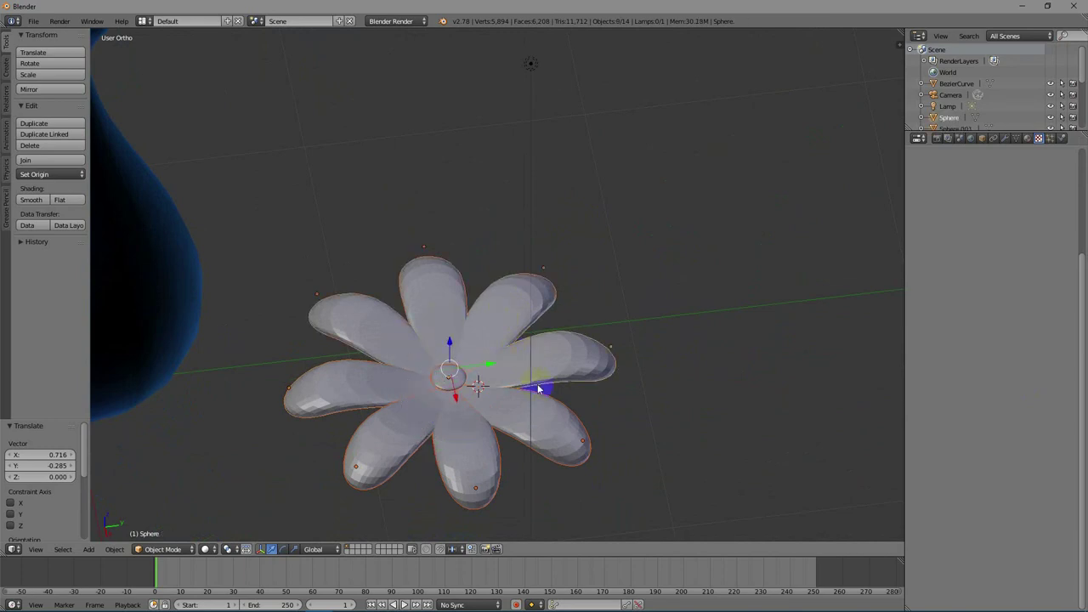